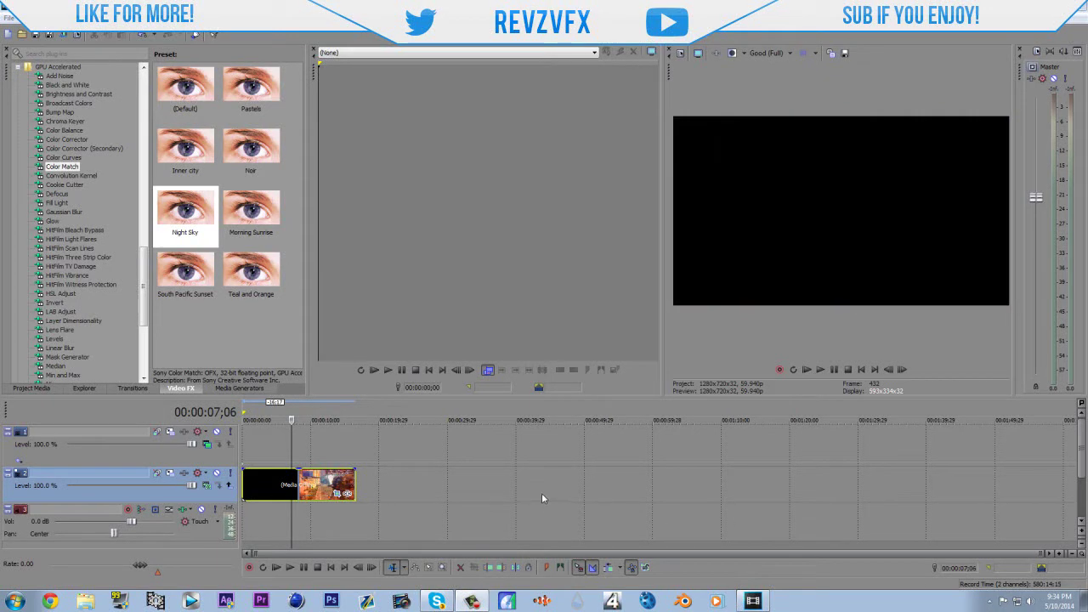
Scrub the gameplay clip at 09;00 and 13;24, then settle on the sniper-scope frame at 00:00:10;05.
left_click(304, 458)
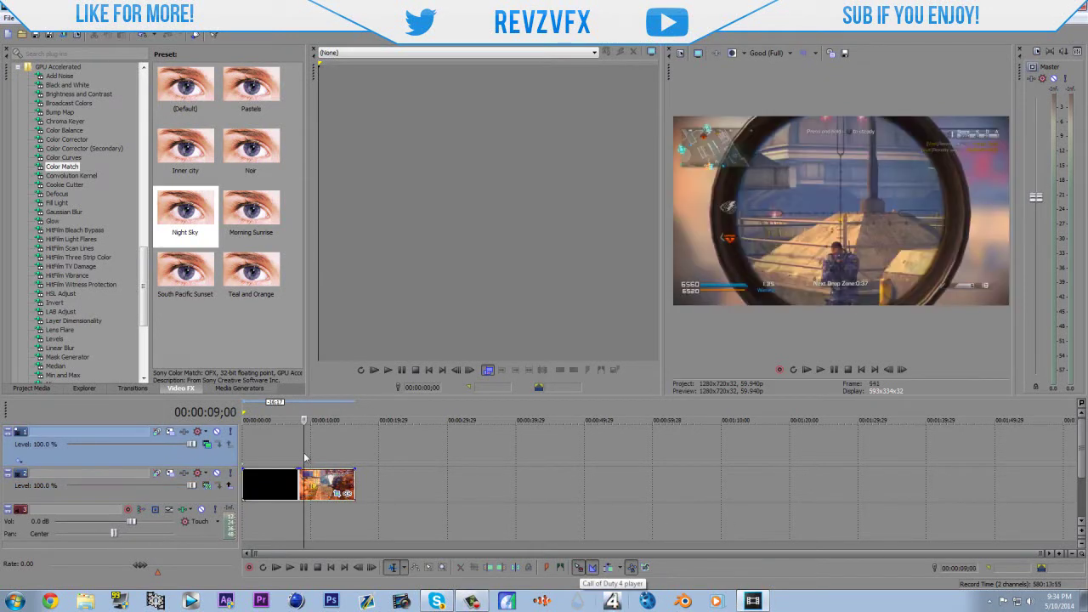
left_click(336, 442)
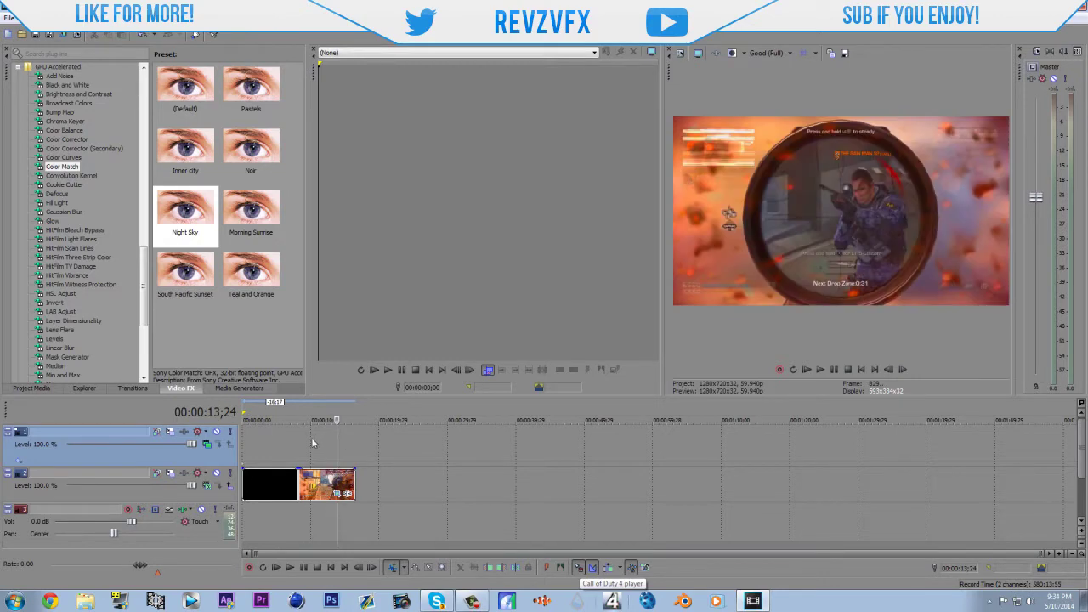
left_click(312, 440)
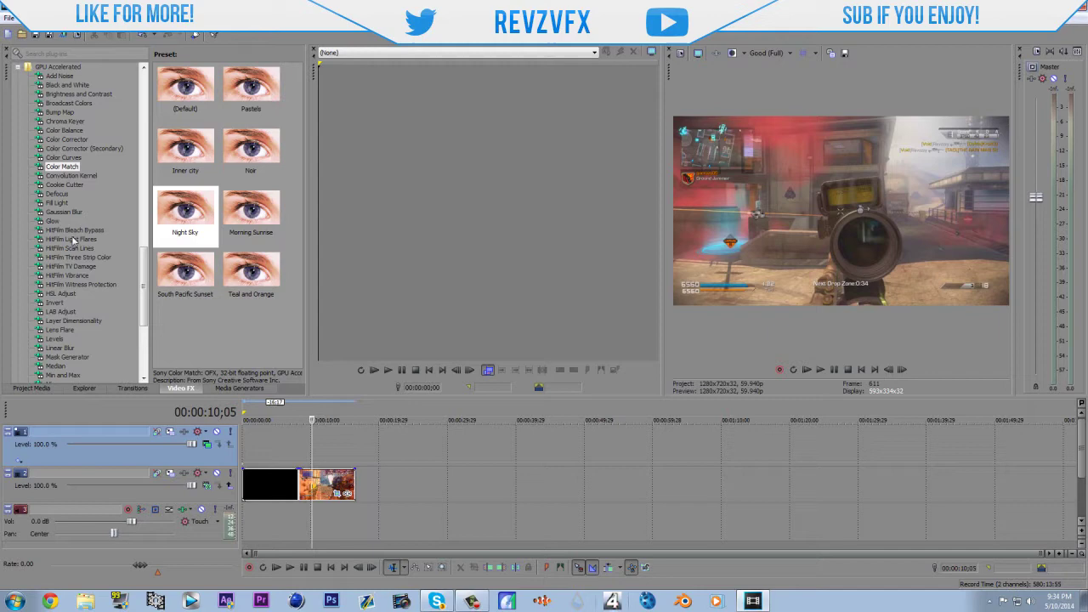
Collapse GPU Accelerated, expand the HitFilm folder and select HitFilm Bleach Bypass.
left_click(17, 67)
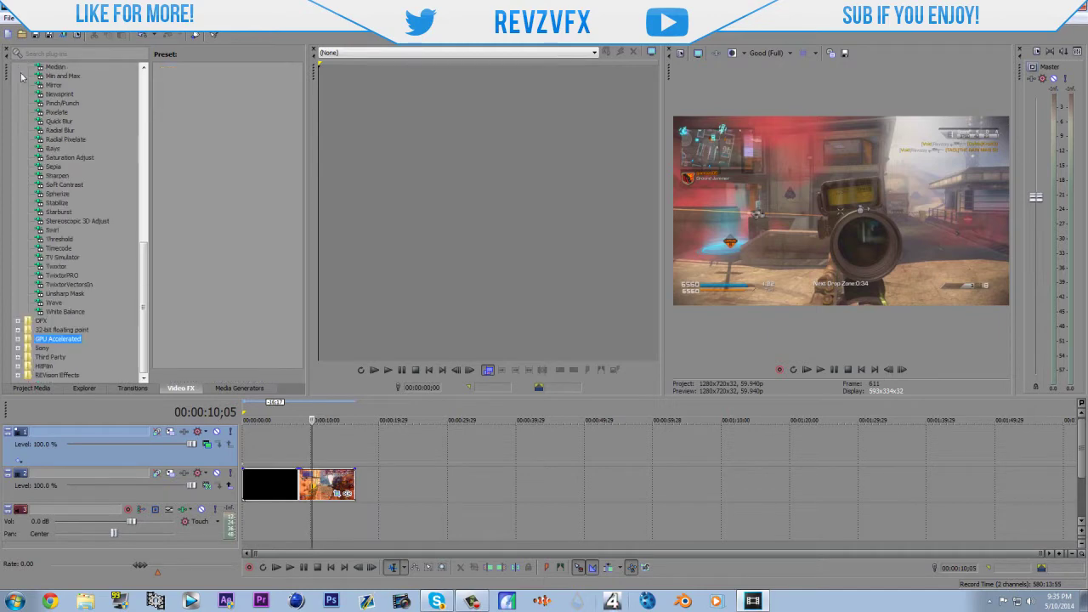
left_click(18, 367)
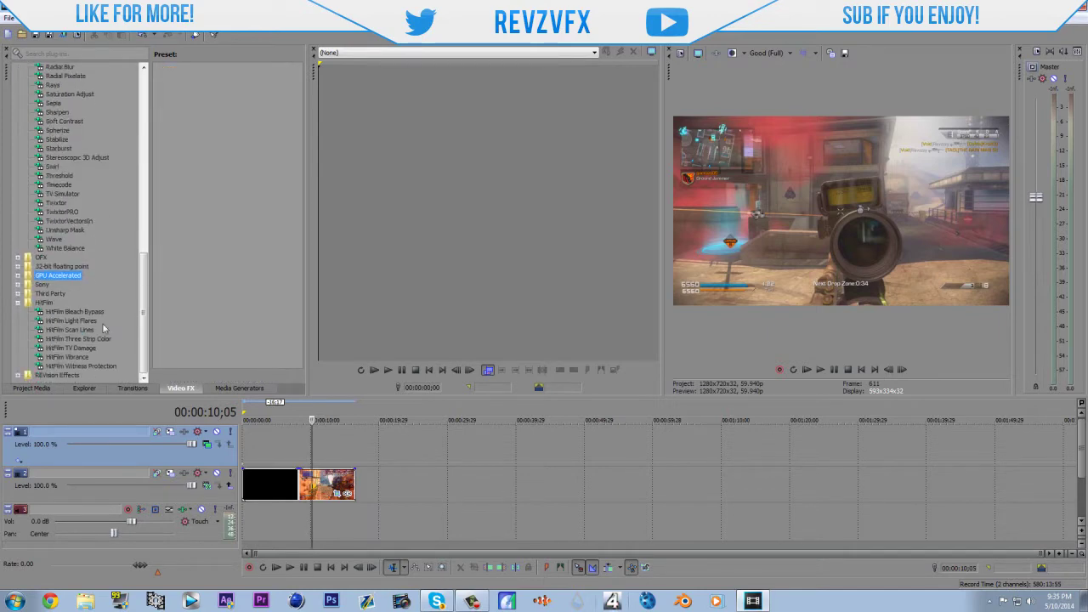
left_click(66, 365)
left_click(72, 348)
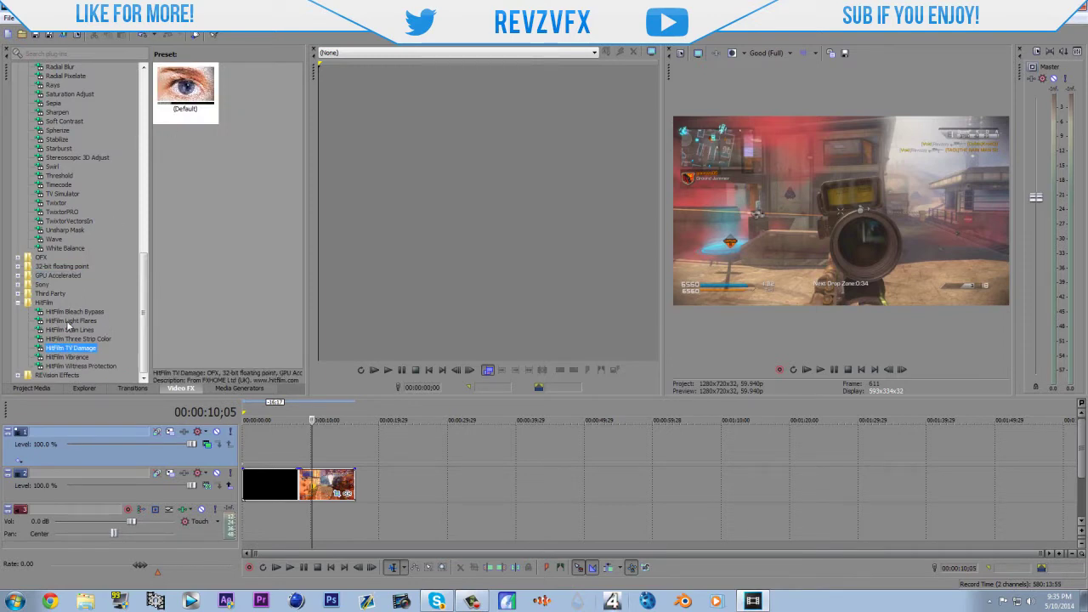
left_click(72, 312)
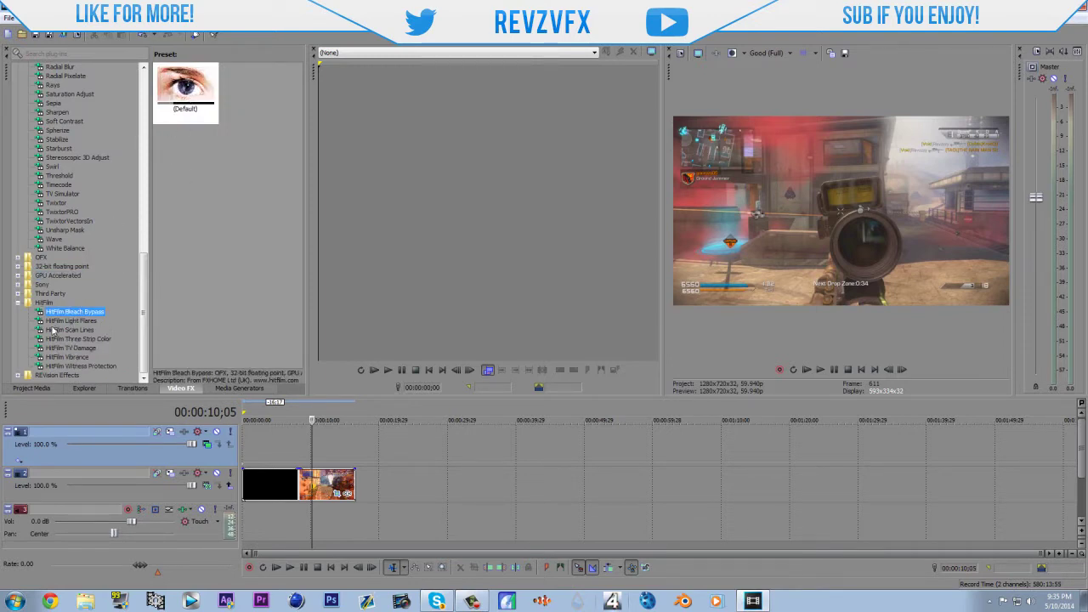
Apply Bleach Bypass to the clip, raise Amount to about 150, then lower it while previewing several frames.
left_click_drag(186, 89, 280, 486)
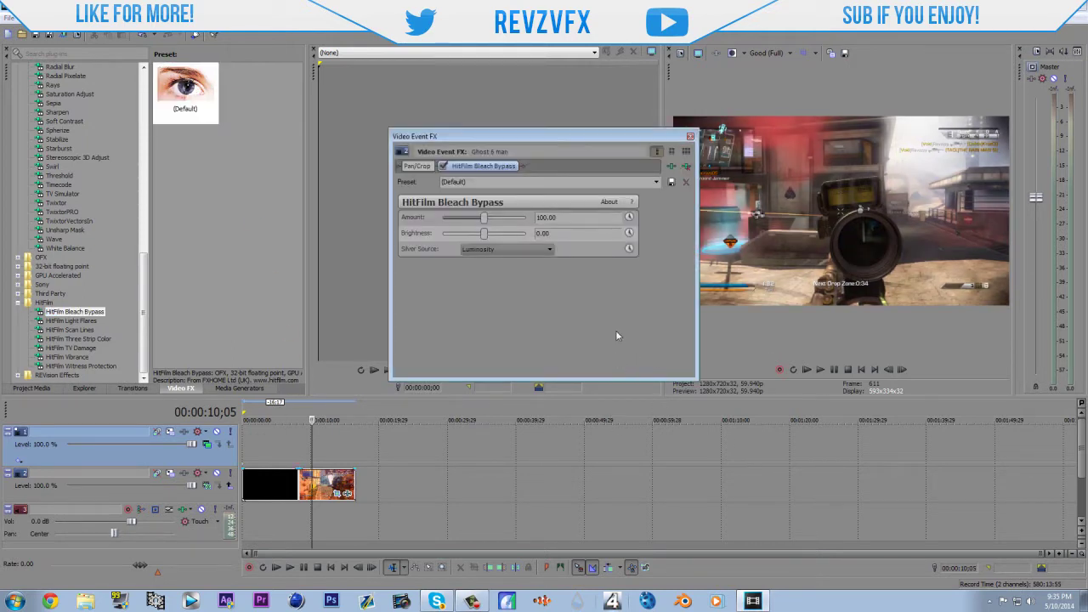
mouse_move(483, 219)
left_mouse_down()
mouse_move(509, 219)
mouse_move(532, 241)
mouse_move(491, 236)
left_mouse_up()
left_click(328, 481)
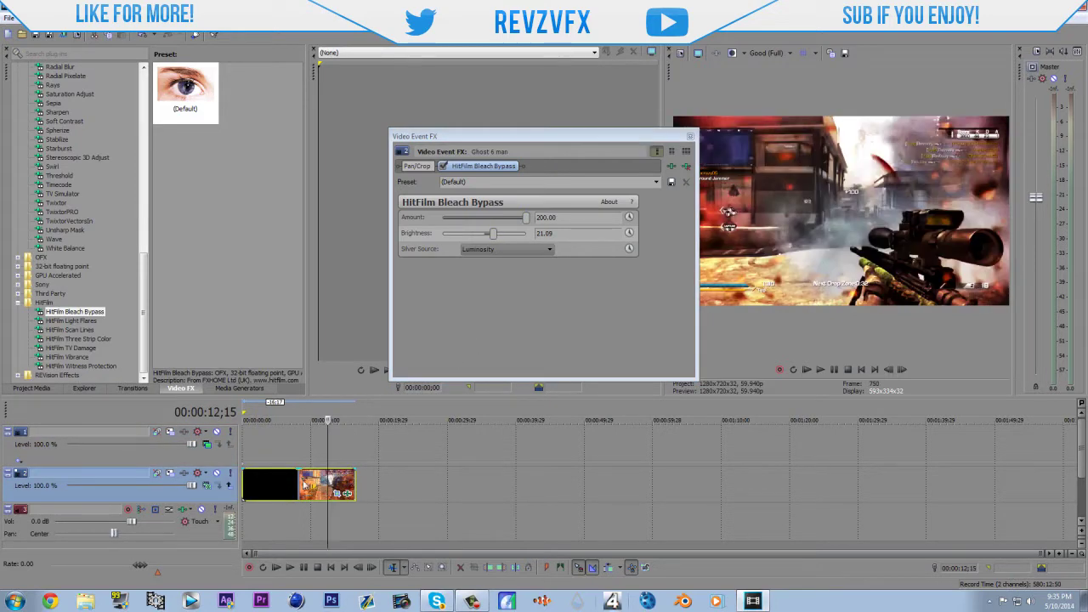
left_click(302, 486)
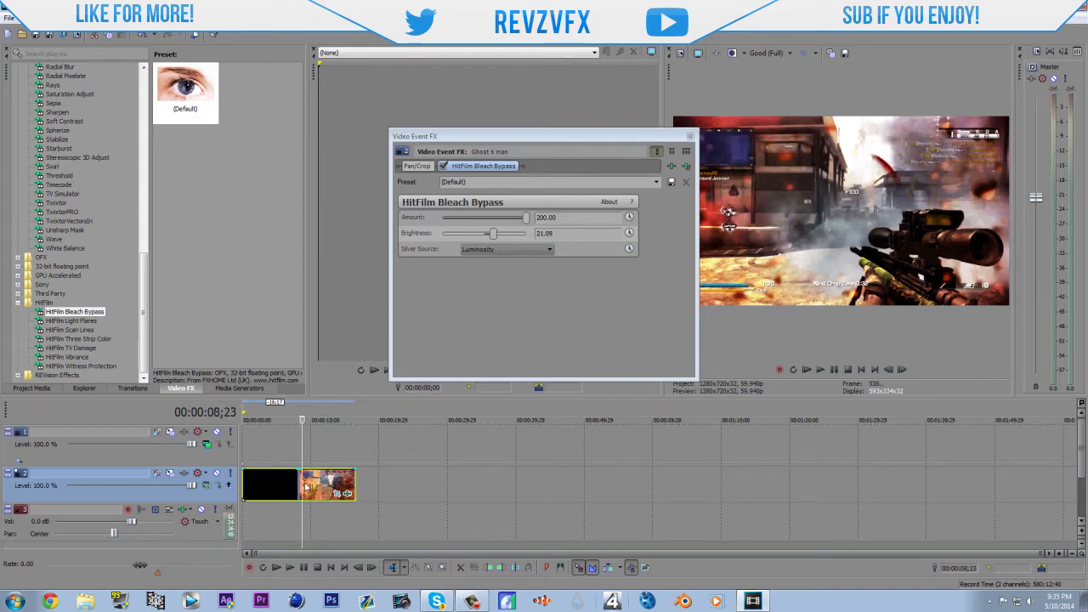
left_click(314, 488)
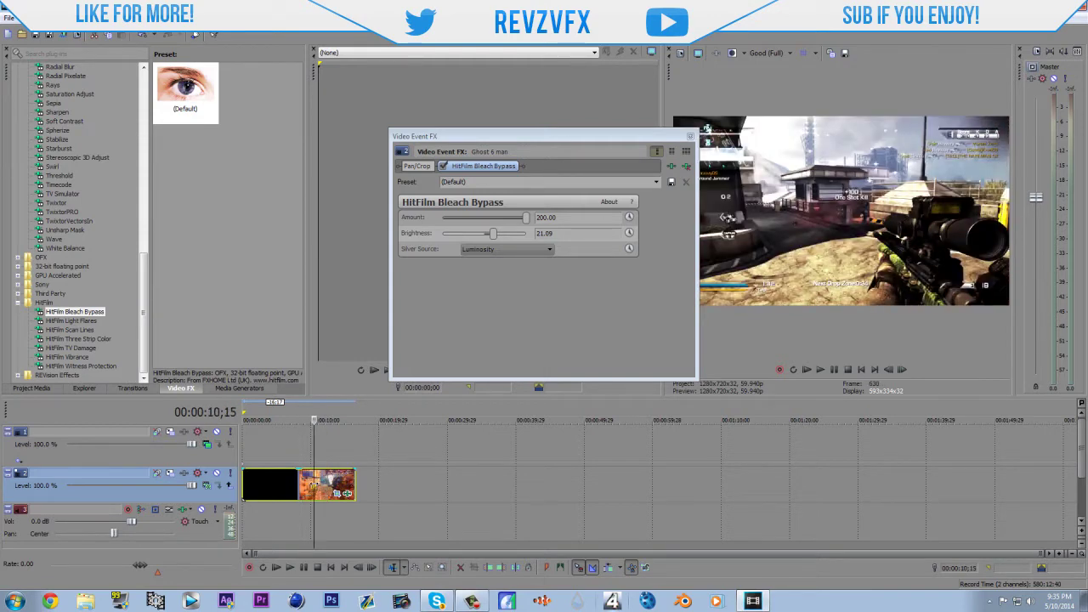
left_click_drag(503, 220, 525, 226)
Try Silver Source options, settle on Lightness, and raise Brightness to about 30.61.
left_click(514, 249)
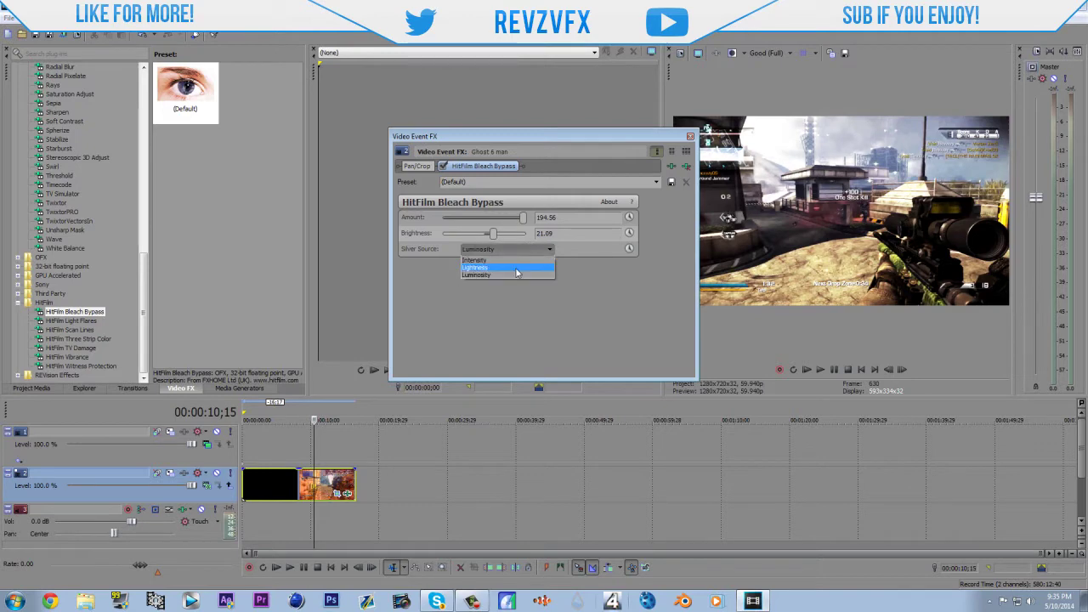
left_click(515, 268)
left_click(508, 249)
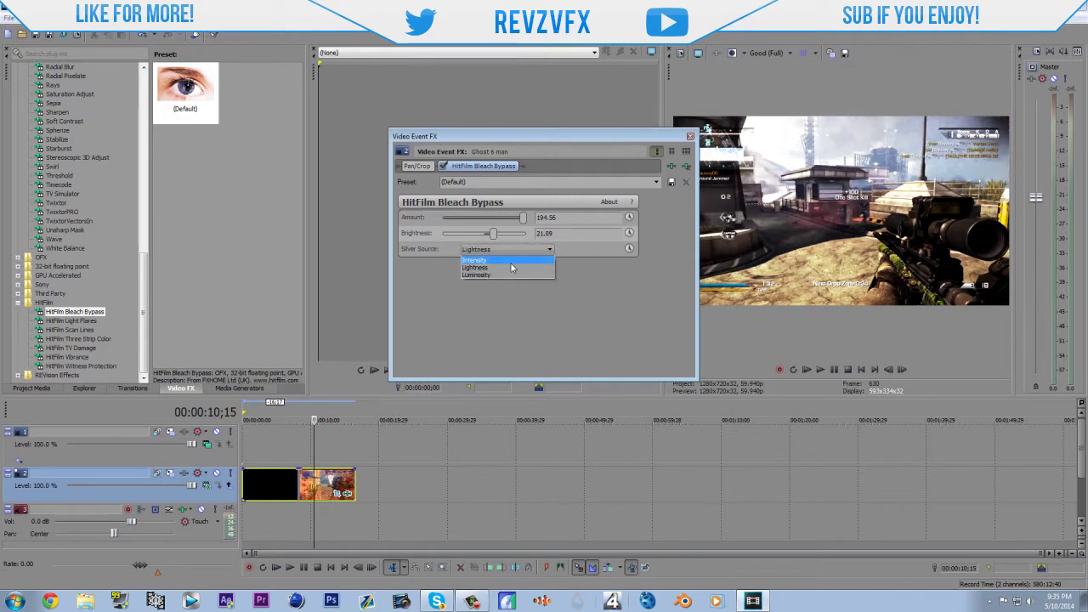
left_click(510, 260)
left_click(514, 250)
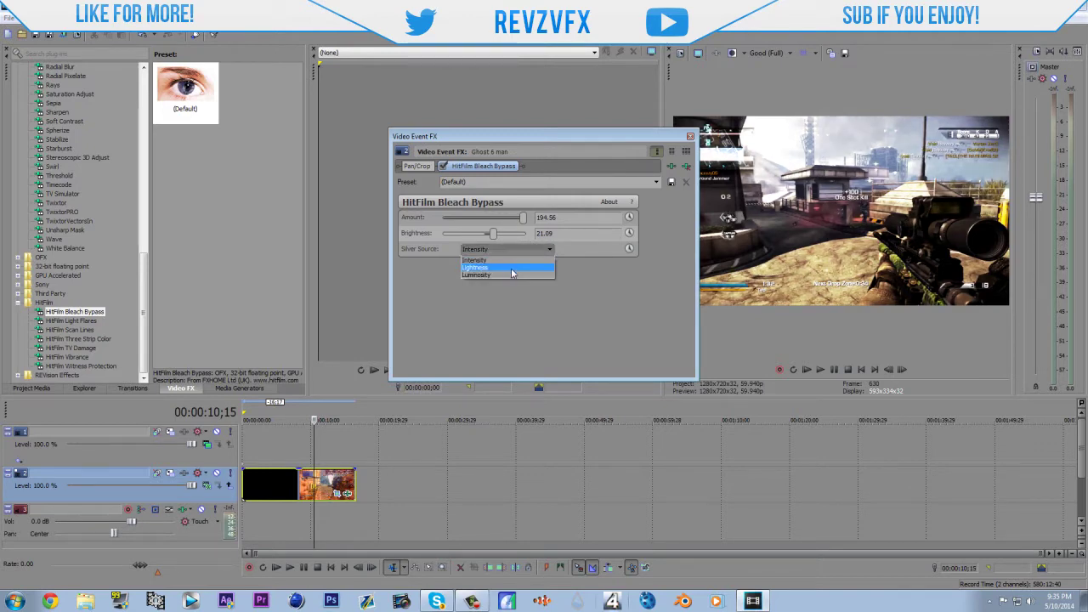
left_click(513, 269)
mouse_move(493, 235)
left_mouse_down()
mouse_move(474, 236)
mouse_move(504, 237)
mouse_move(489, 241)
left_mouse_up()
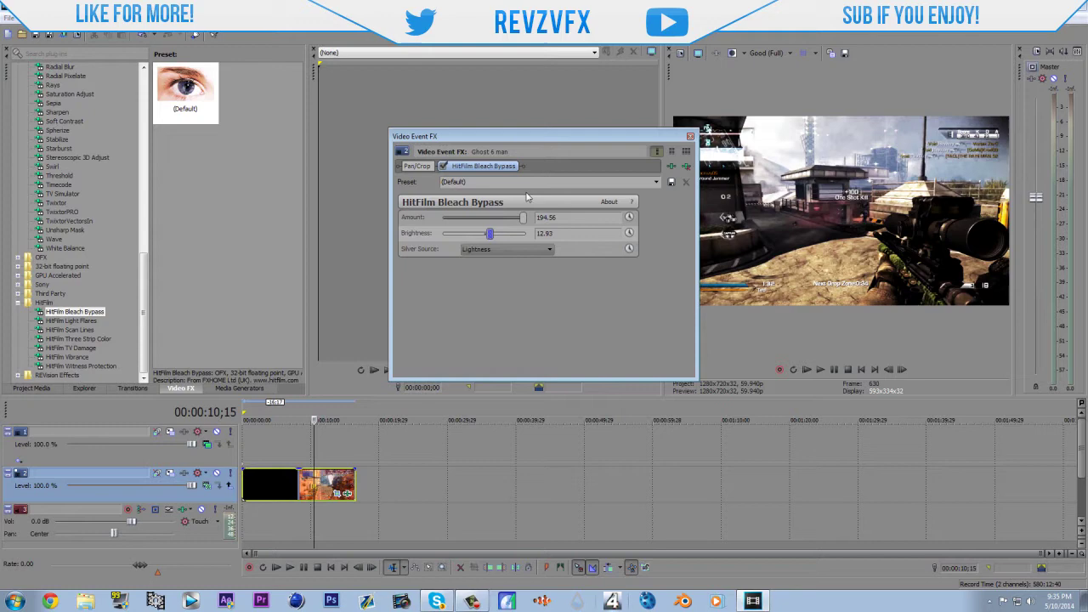
Keep the Default preset, darken Brightness to 6.12, and switch Silver Source to Intensity, then Luminosity.
left_click(656, 184)
left_click(659, 187)
left_click_drag(490, 233, 510, 219)
left_click(506, 249)
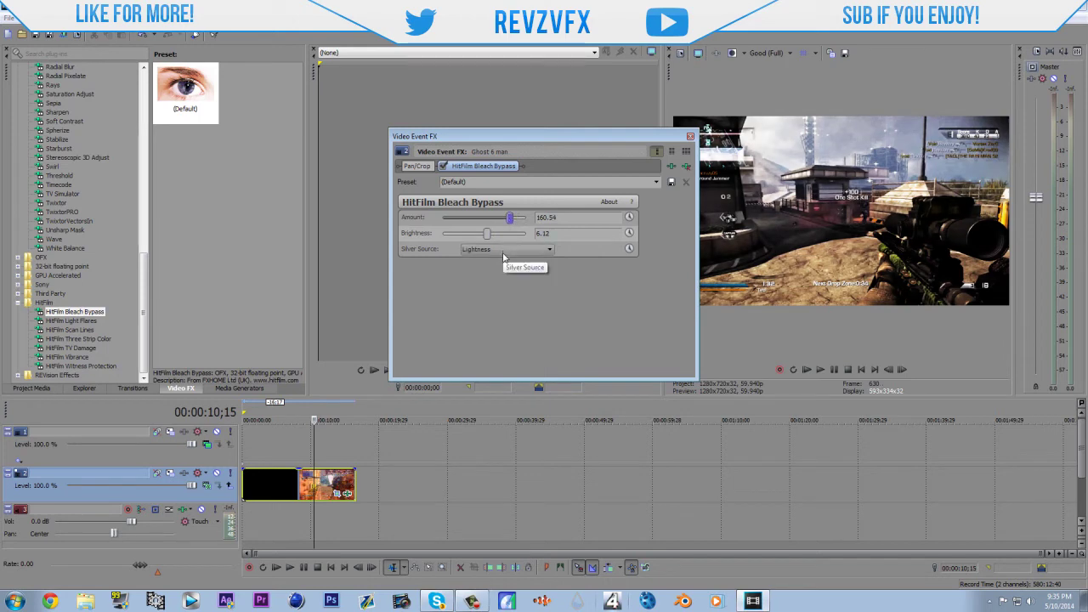
left_click(503, 258)
left_click(505, 251)
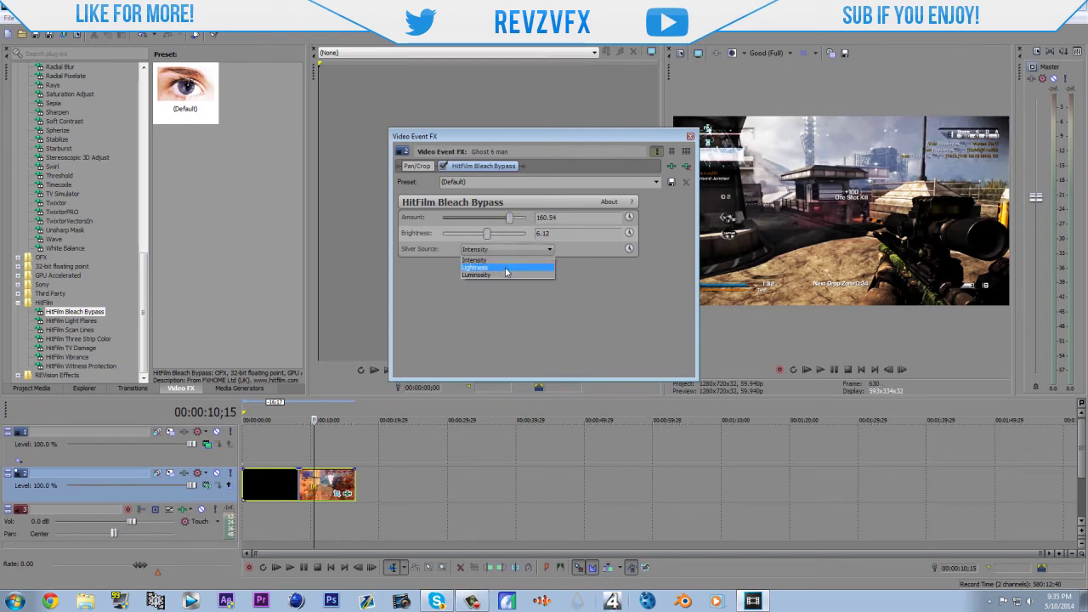
left_click(502, 271)
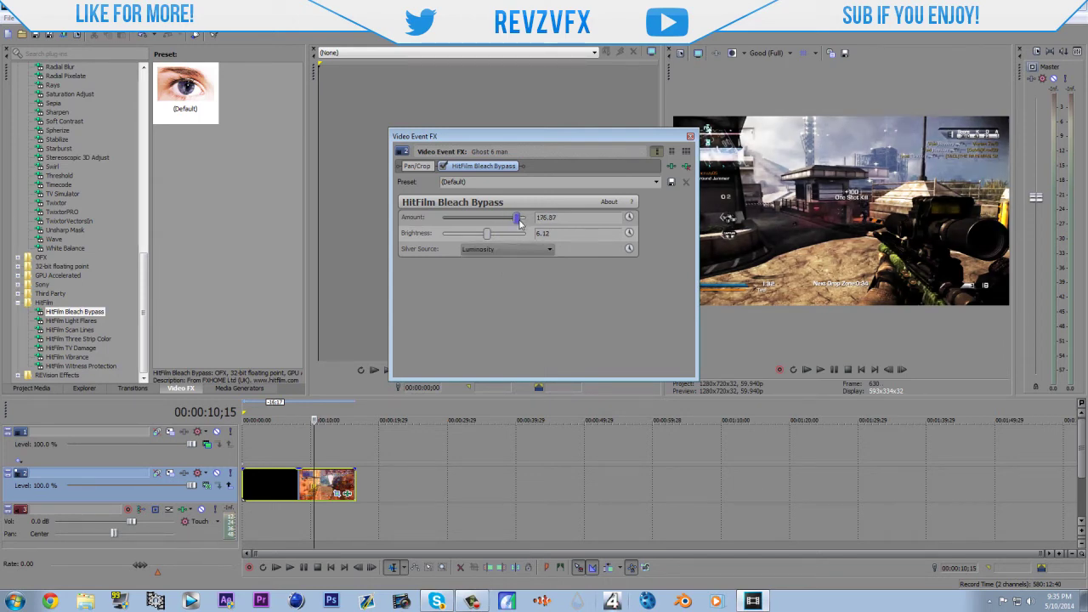
Fine-tune Bleach Amount to 157.83, push it to 200, and preview at 08;05.
left_click_drag(520, 223, 497, 238)
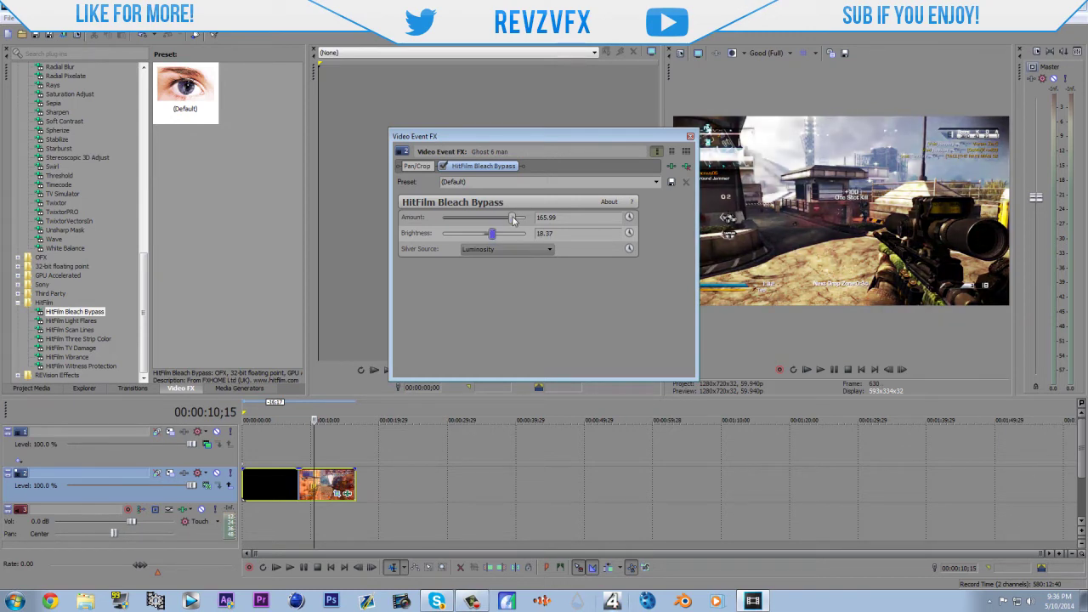
mouse_move(512, 220)
left_mouse_down()
mouse_move(534, 224)
mouse_move(512, 232)
left_mouse_up()
left_click(297, 483)
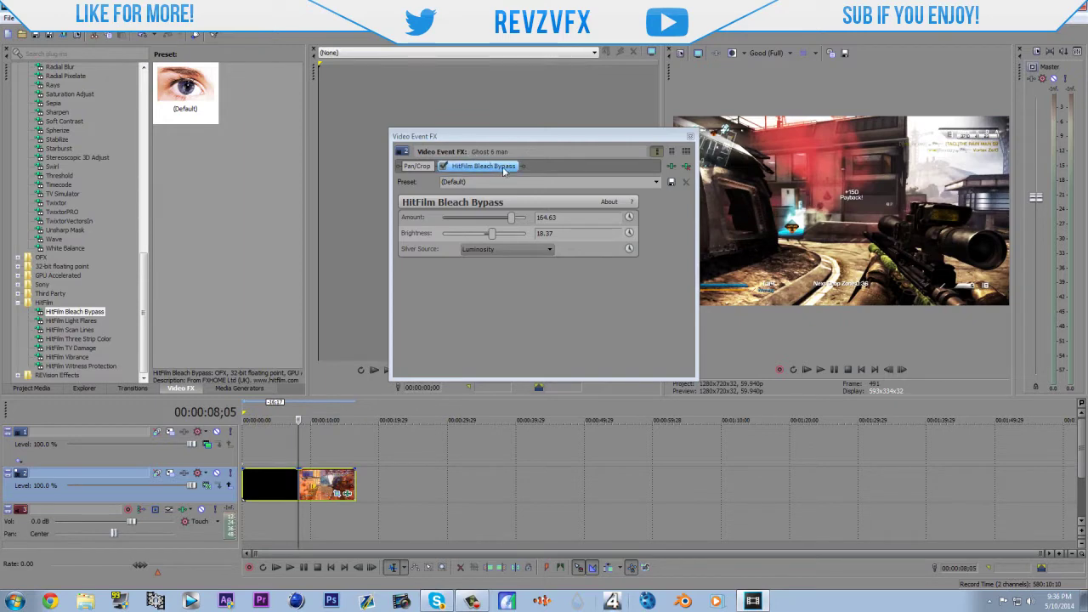
Remove Bleach Bypass from the clip and select HitFilm Light Flares.
left_click(687, 167)
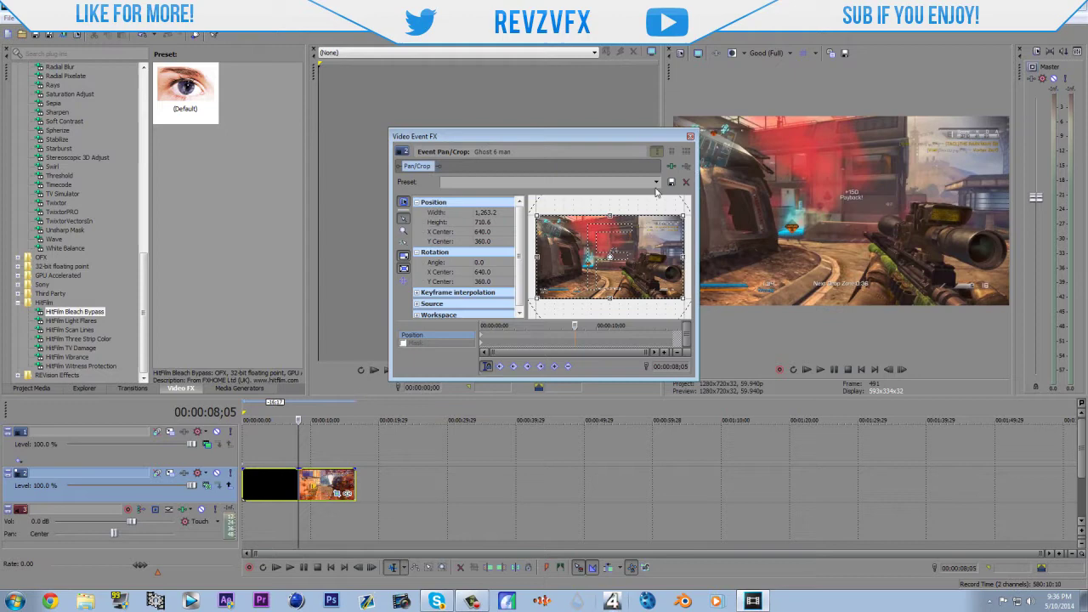
left_click(690, 136)
left_click(93, 320)
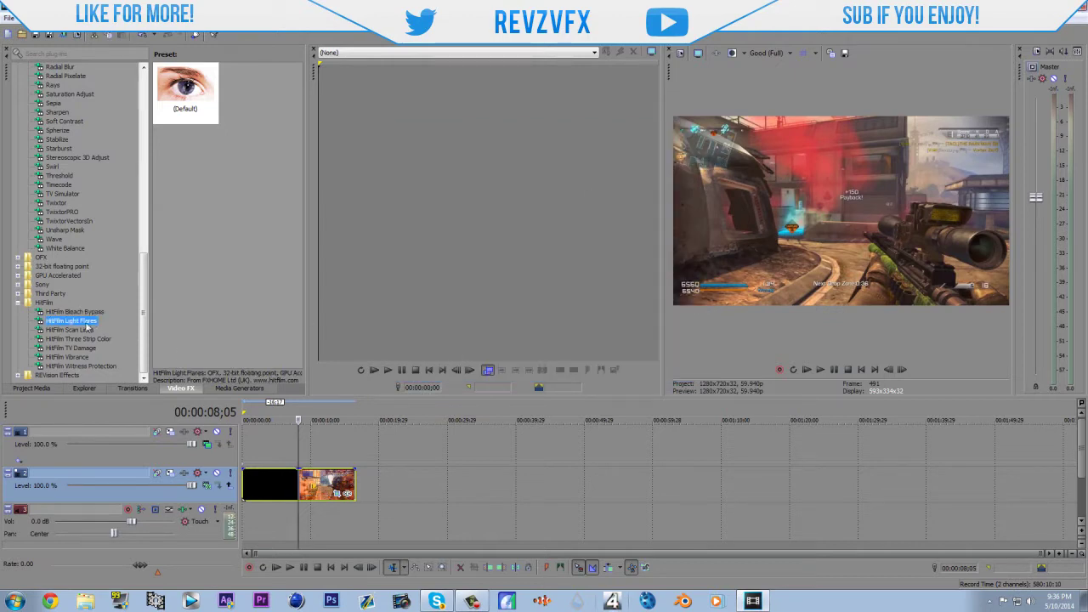
Apply Light Flares to the clip, switch to Chromatic arc, and reposition the flare in frame.
left_click_drag(185, 89, 317, 499)
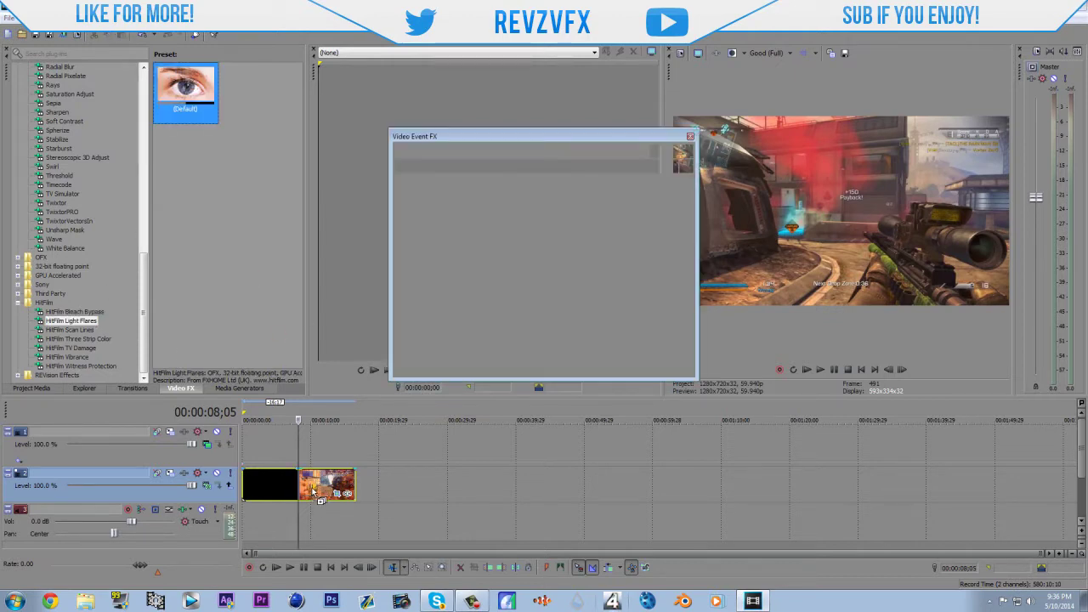
left_click_drag(789, 158, 945, 182)
left_click(512, 218)
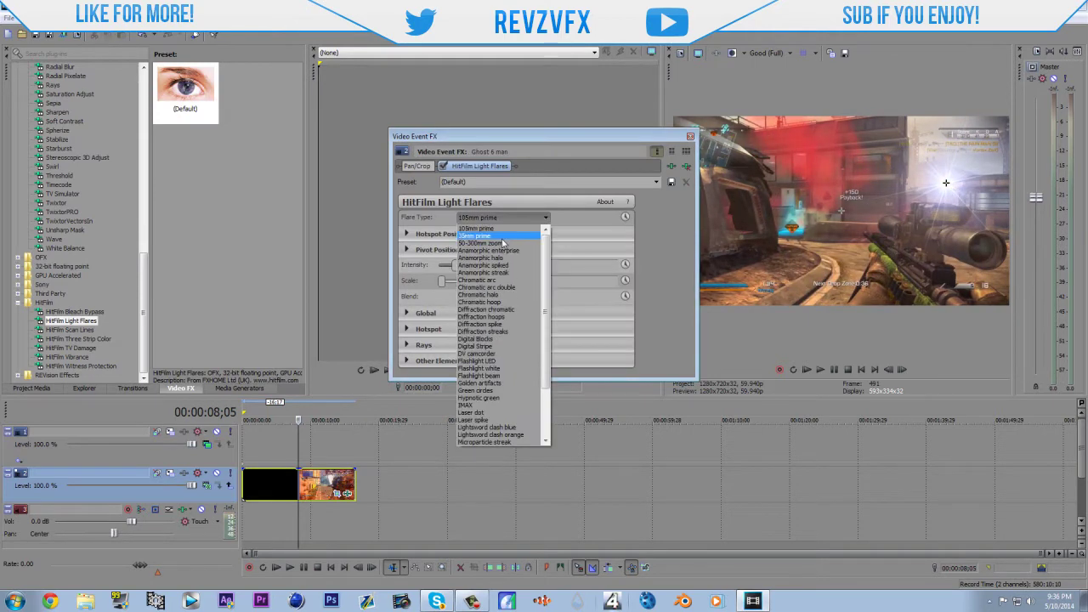
left_click(499, 285)
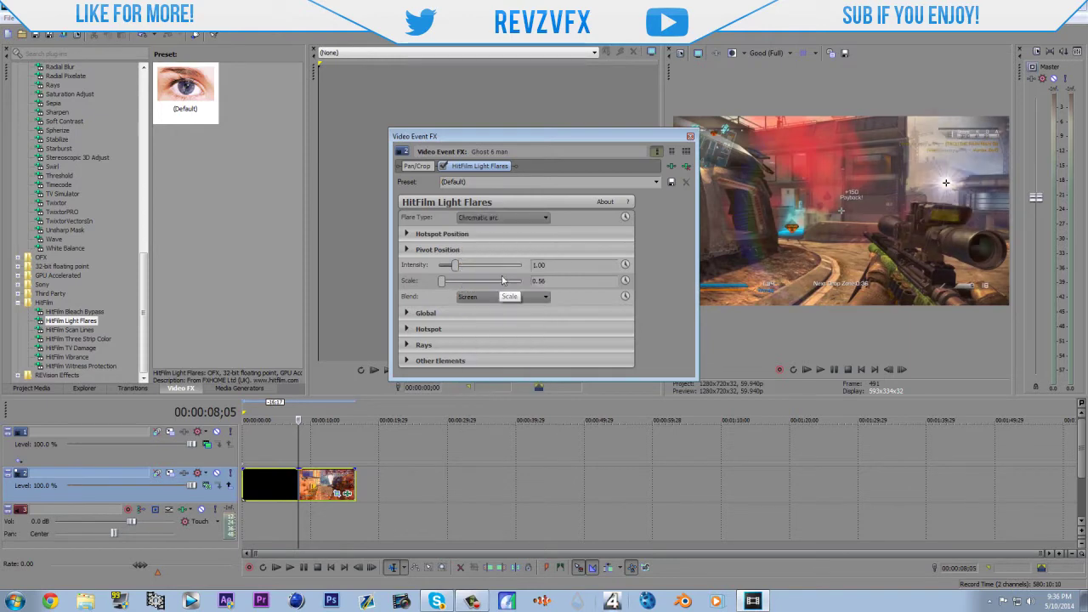
left_click_drag(946, 183, 773, 149)
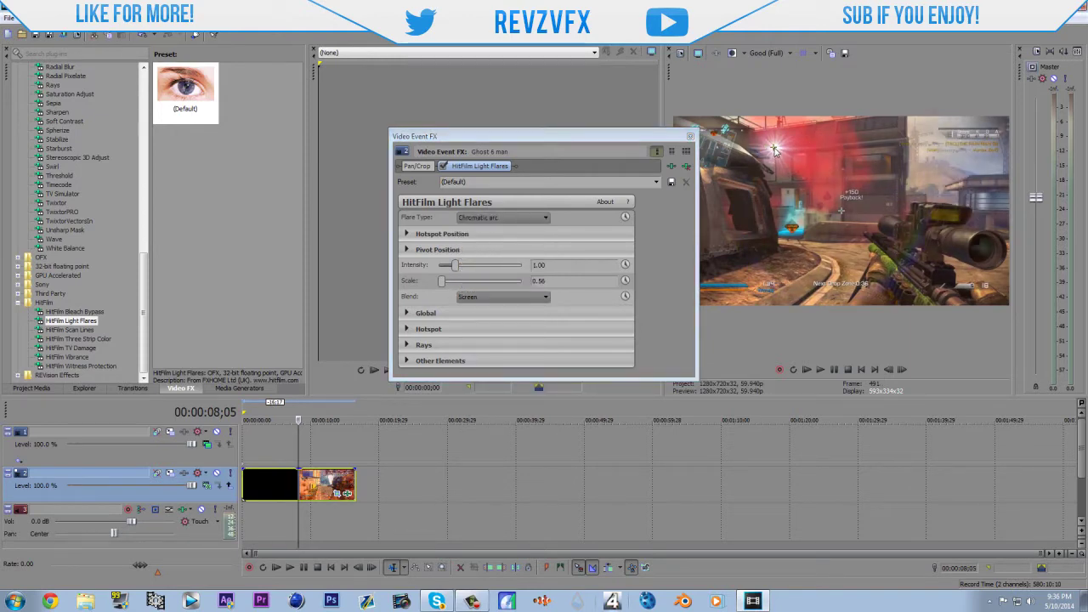
Try Diffraction chromatic and IMAX flare types, settle on DigitalBlocks, and place it over the rifle scope.
left_click(506, 218)
left_click(496, 259)
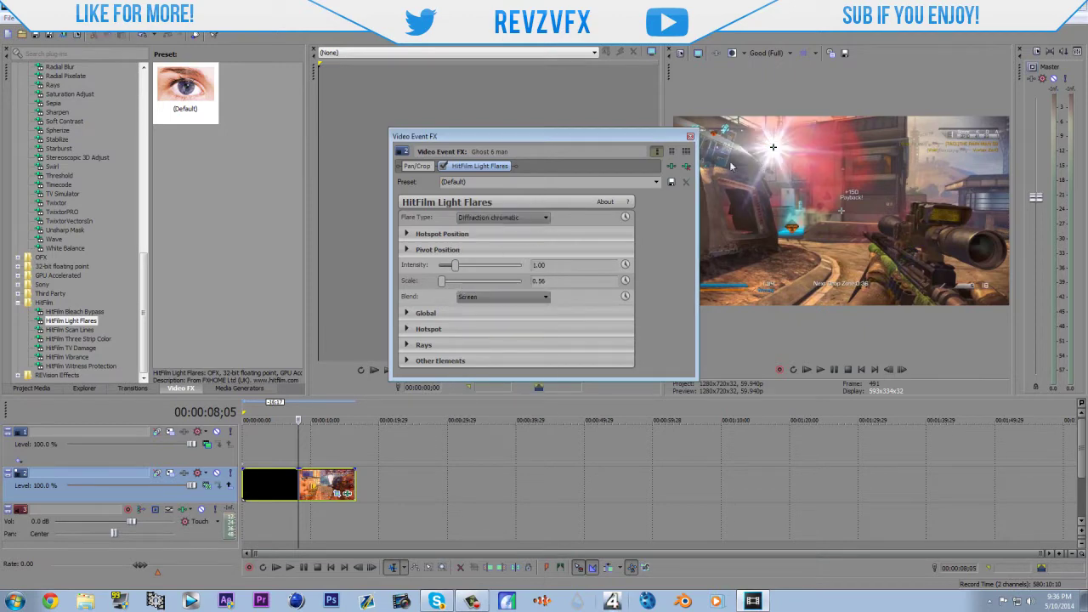
left_click(510, 218)
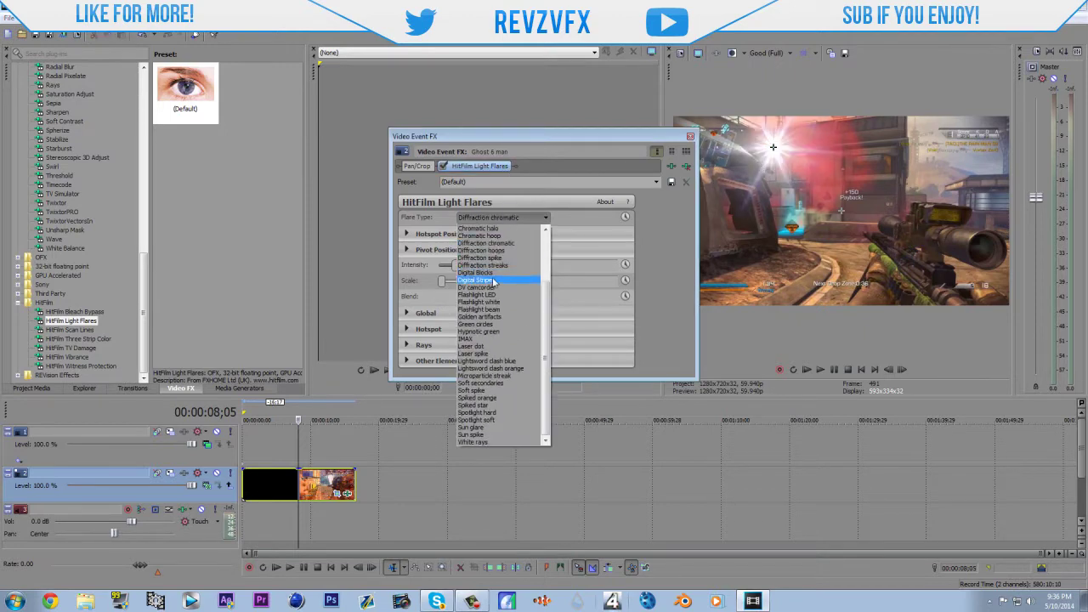
left_click(480, 338)
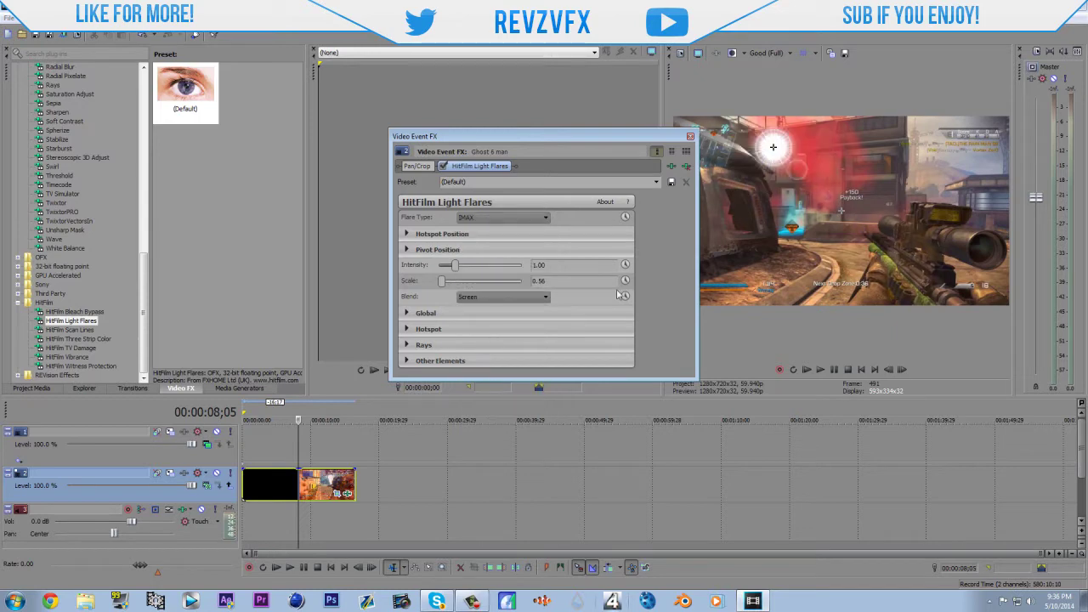
left_click(500, 217)
left_click(491, 280)
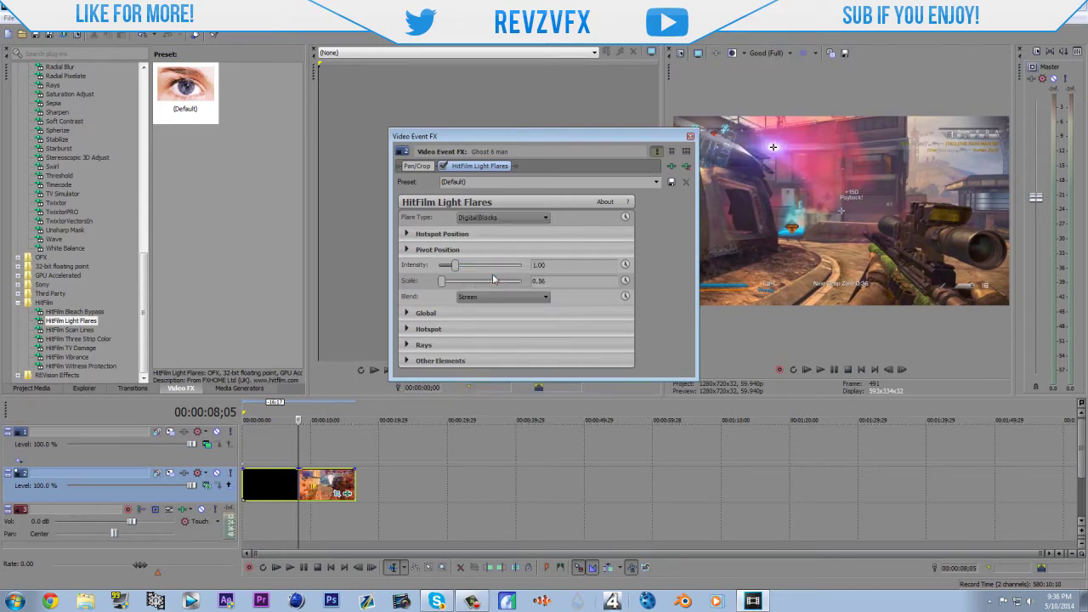
left_click(776, 150)
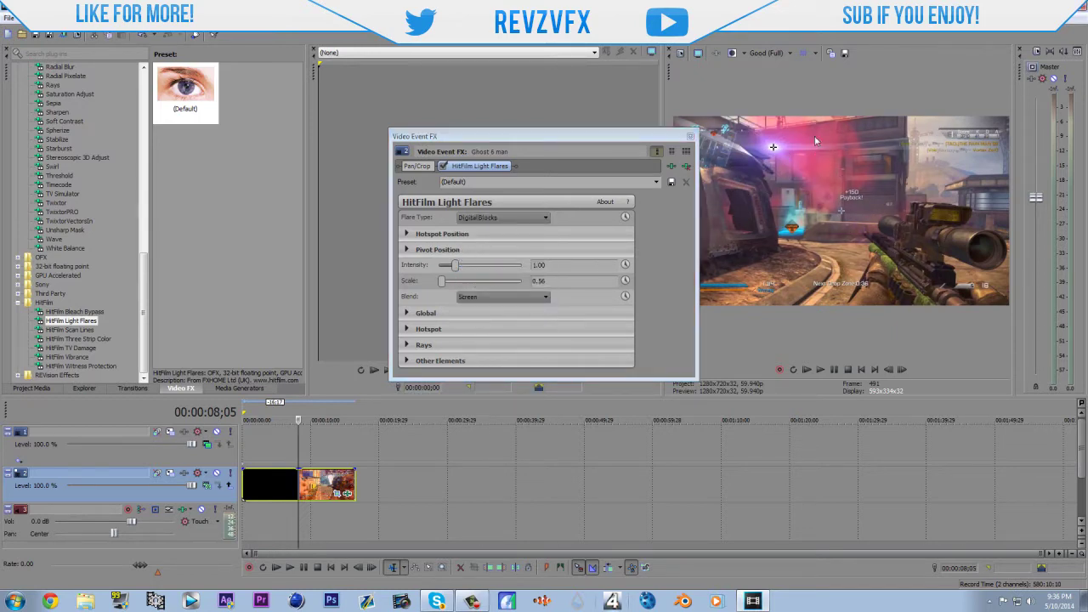
left_click_drag(764, 152, 797, 195)
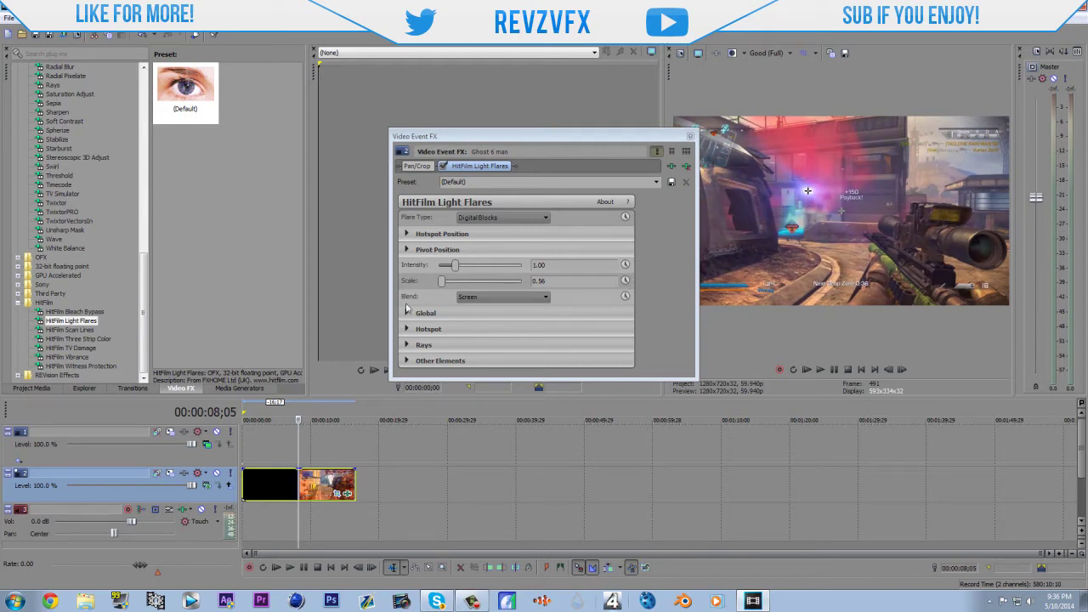
Enlarge the flare to scale 1.32 at intensity 1.36, trying Add blend before returning to Screen.
left_click_drag(442, 281, 465, 272)
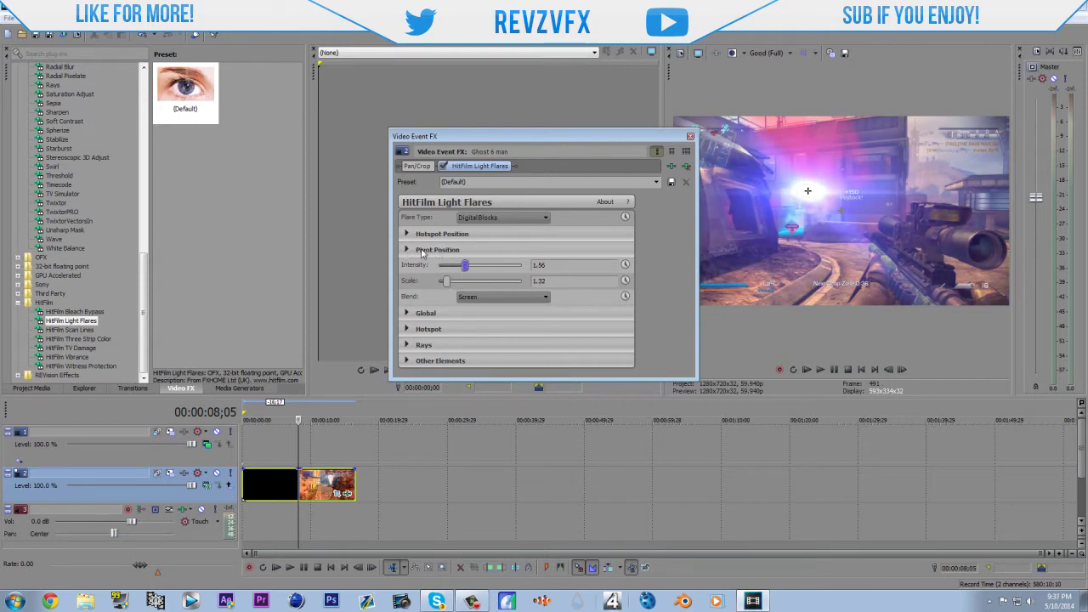
left_click_drag(465, 265, 461, 266)
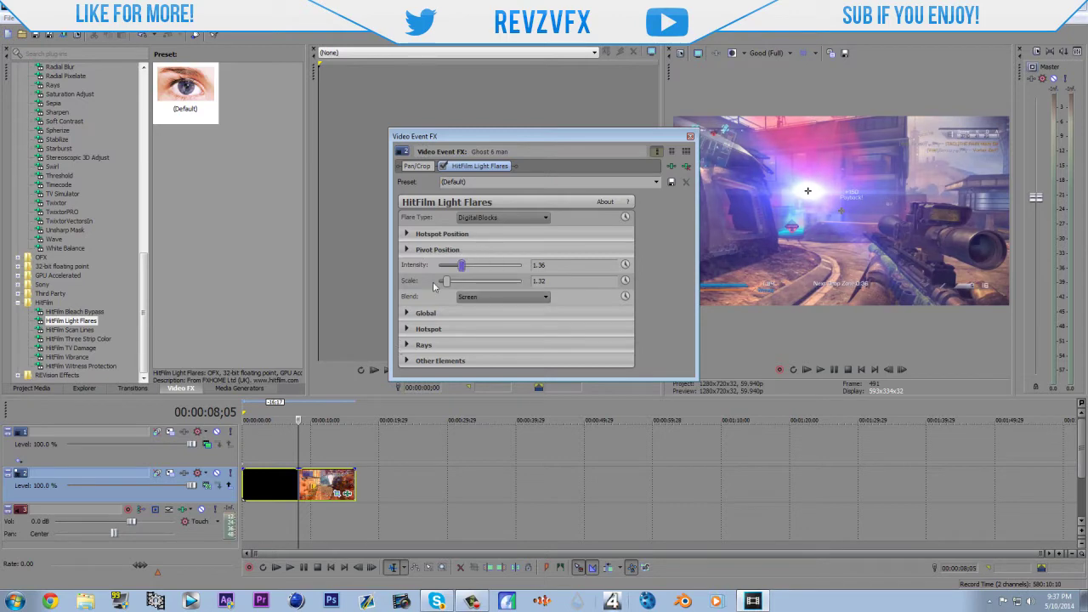
left_click(501, 297)
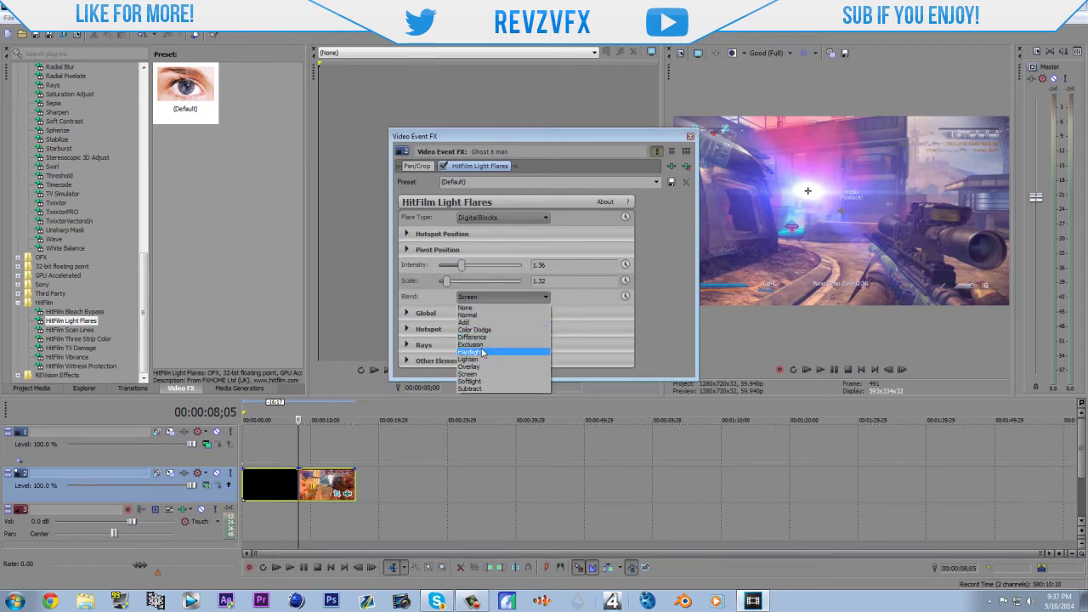
left_click(473, 327)
left_click(489, 298)
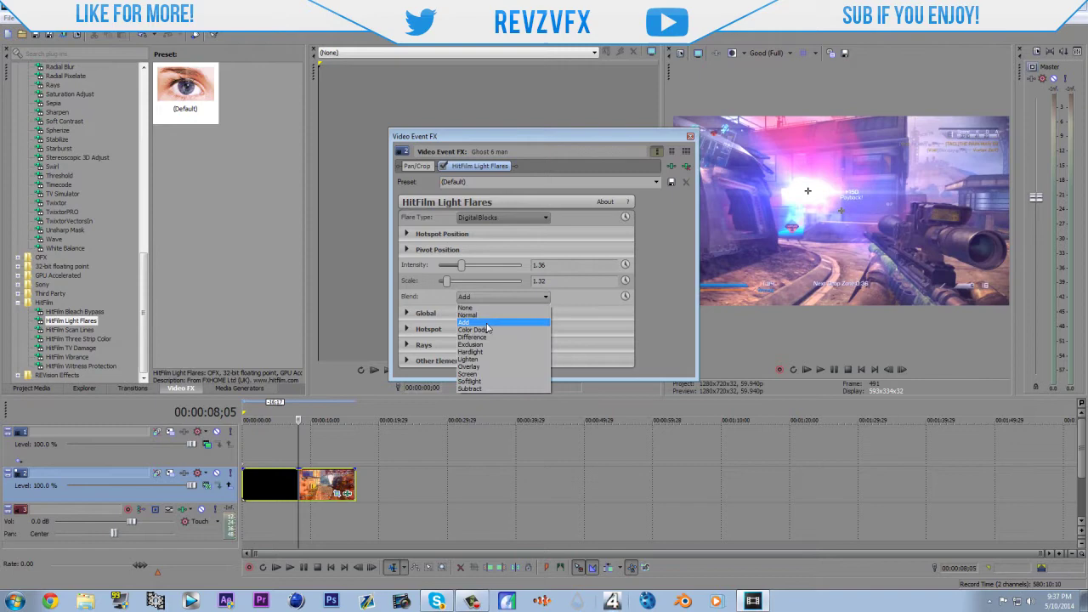
left_click(478, 374)
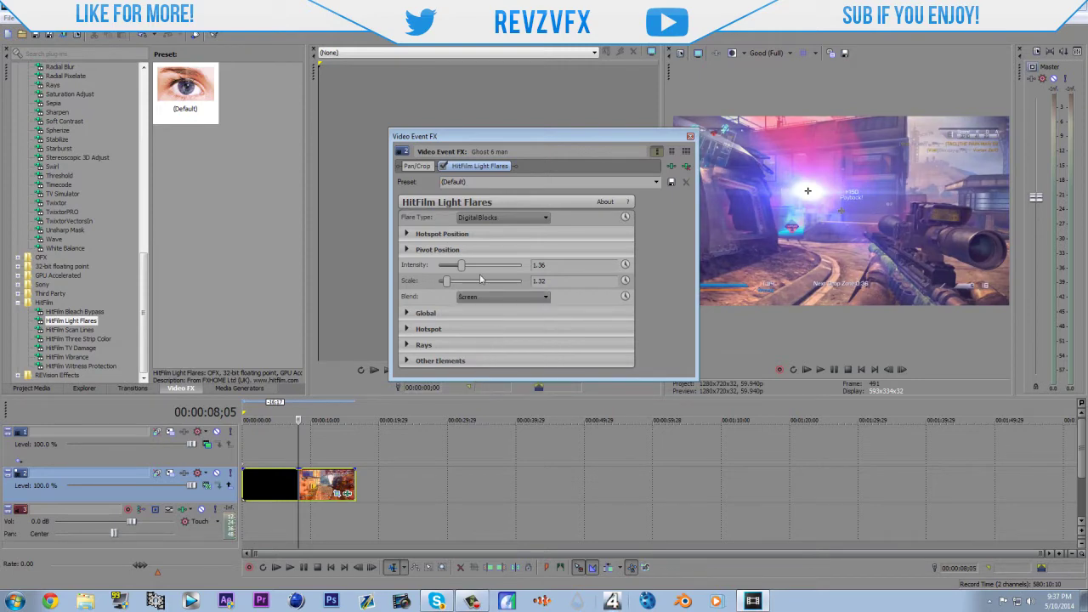
Enable Center keyframing at 00:00:02;04, reposition the flare centre, and lower intensity to 0.61.
left_click(407, 233)
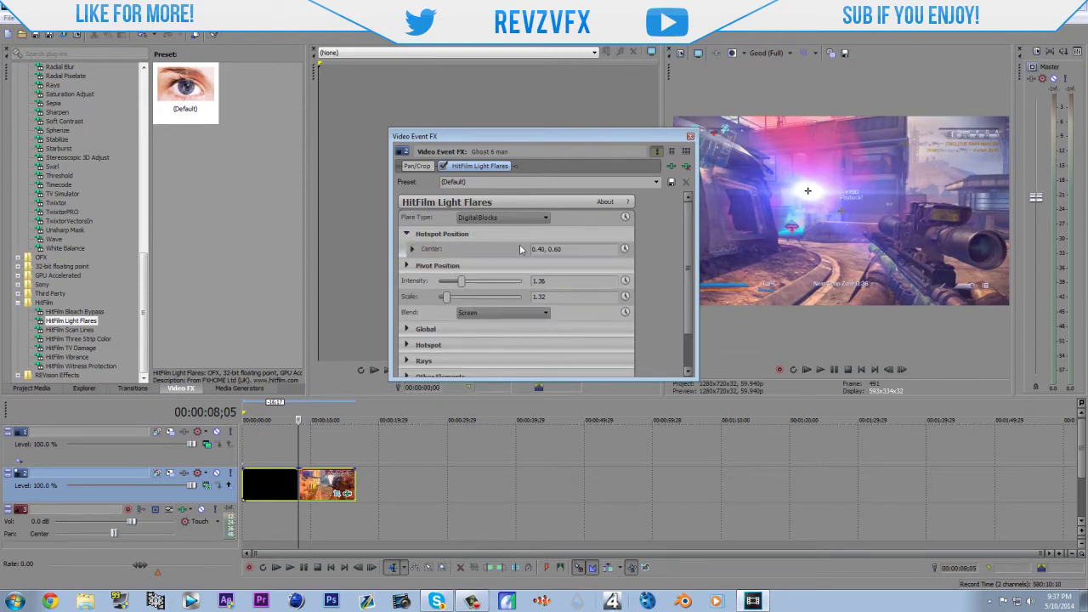
left_click(625, 248)
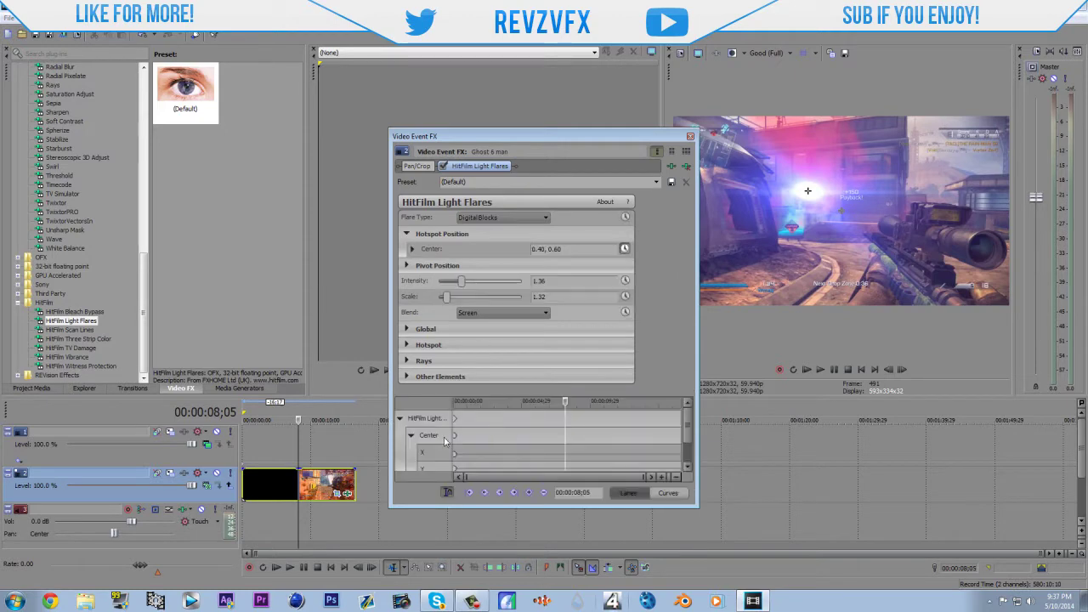
left_click(455, 427)
left_click(482, 427)
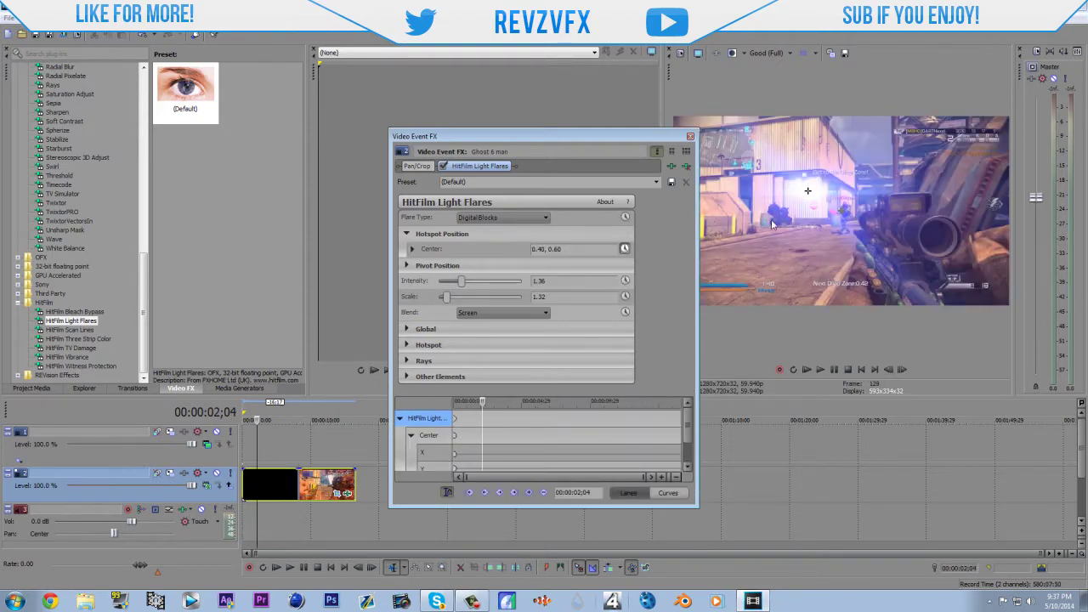
left_click_drag(807, 194, 938, 242)
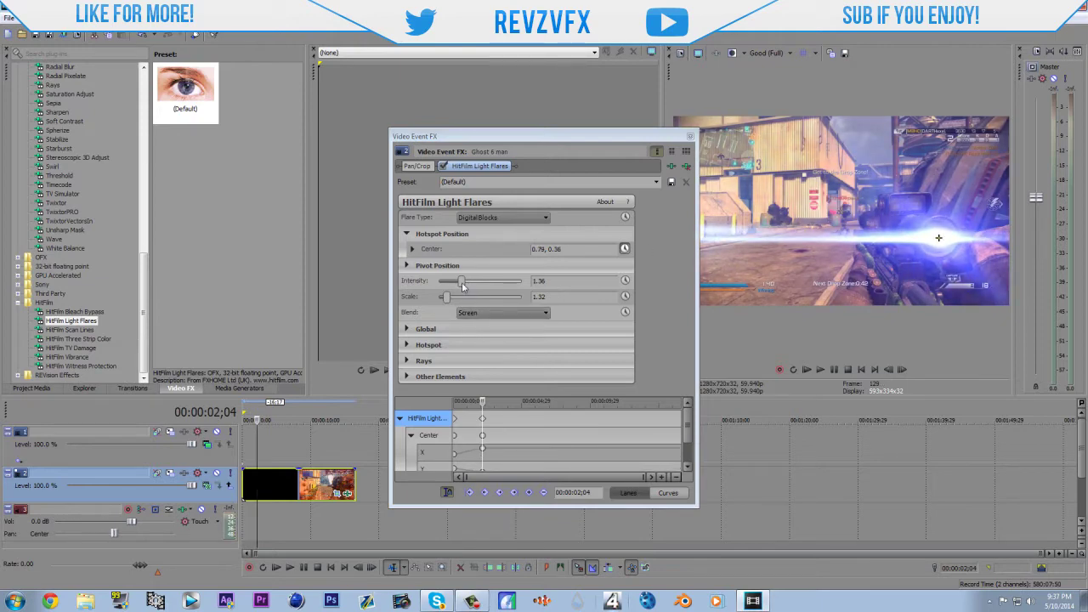
left_click_drag(461, 282, 448, 289)
left_click_drag(938, 243, 806, 179)
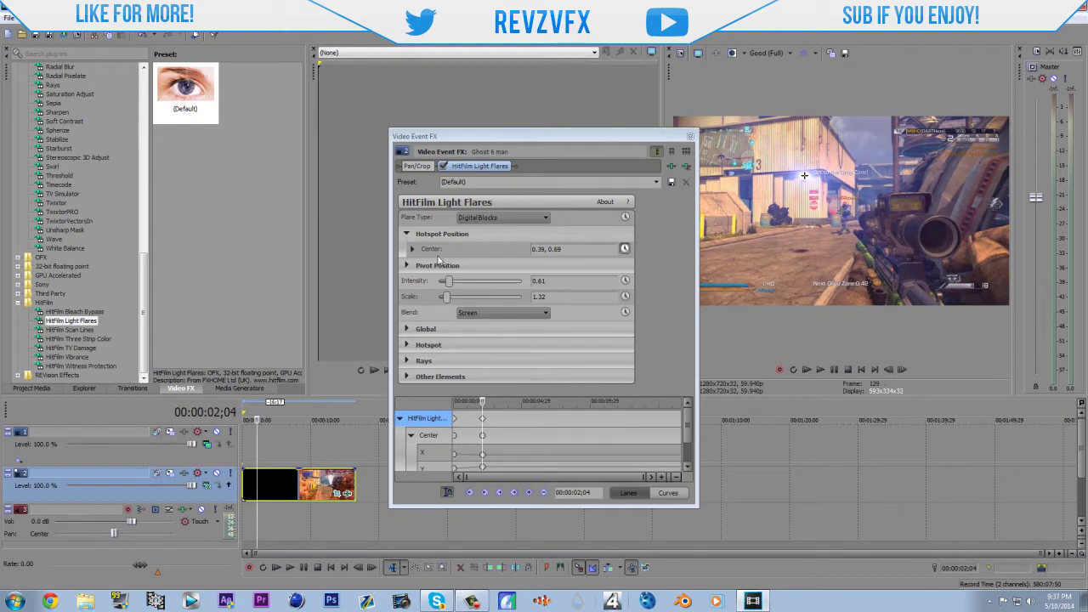
Step back frame by frame, nudging the flare centre to follow the spot, ending at 00:00:01;15.
left_click(486, 416)
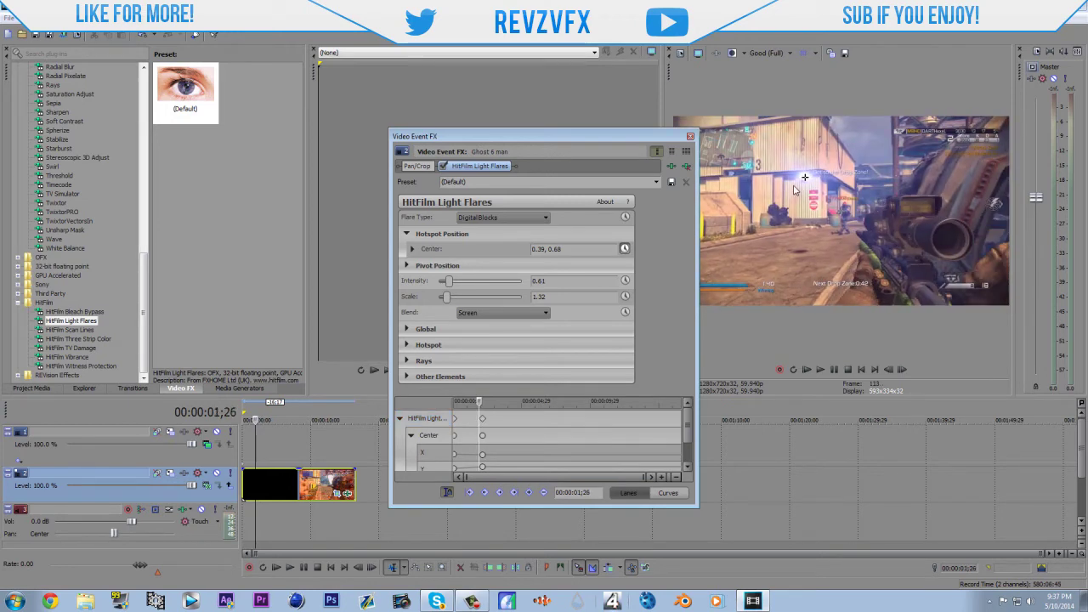
key("Left")
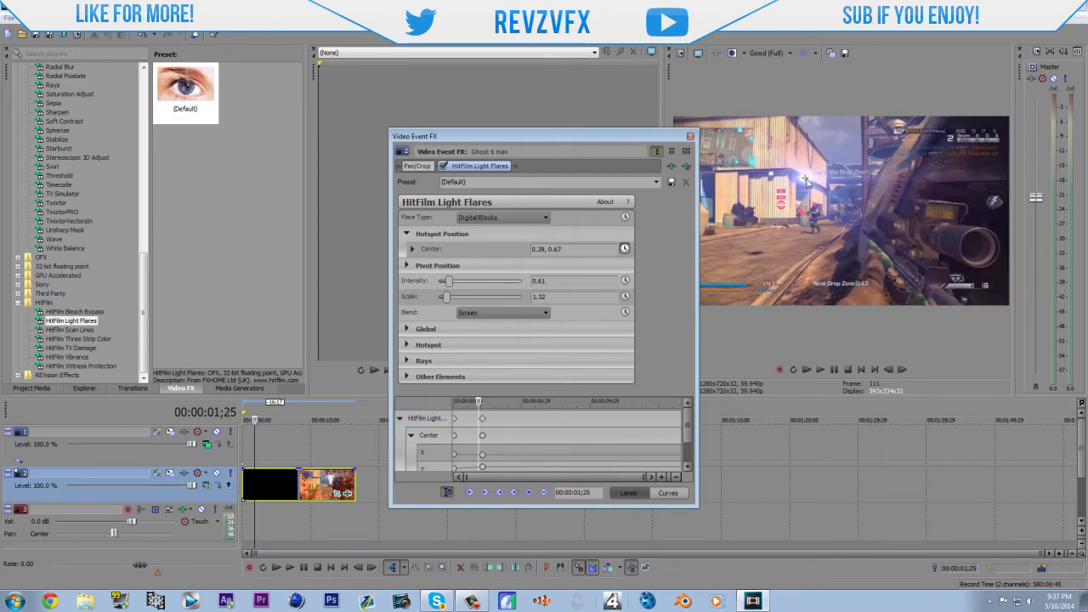
left_click_drag(805, 181, 771, 177)
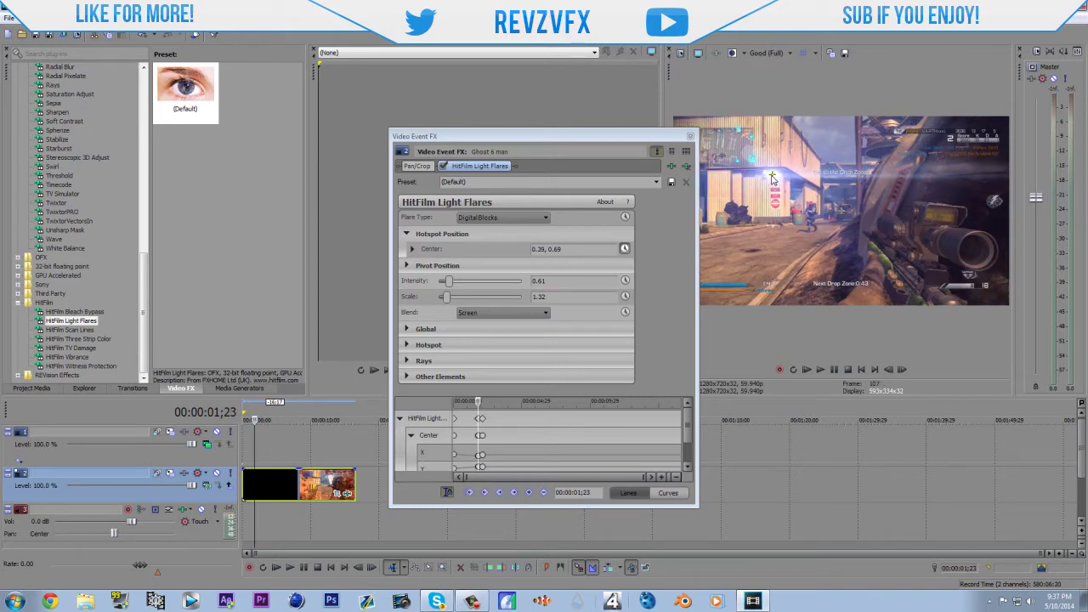
left_click_drag(771, 177, 768, 176)
key("Left")
key("Left")
key("Left")
key("Left")
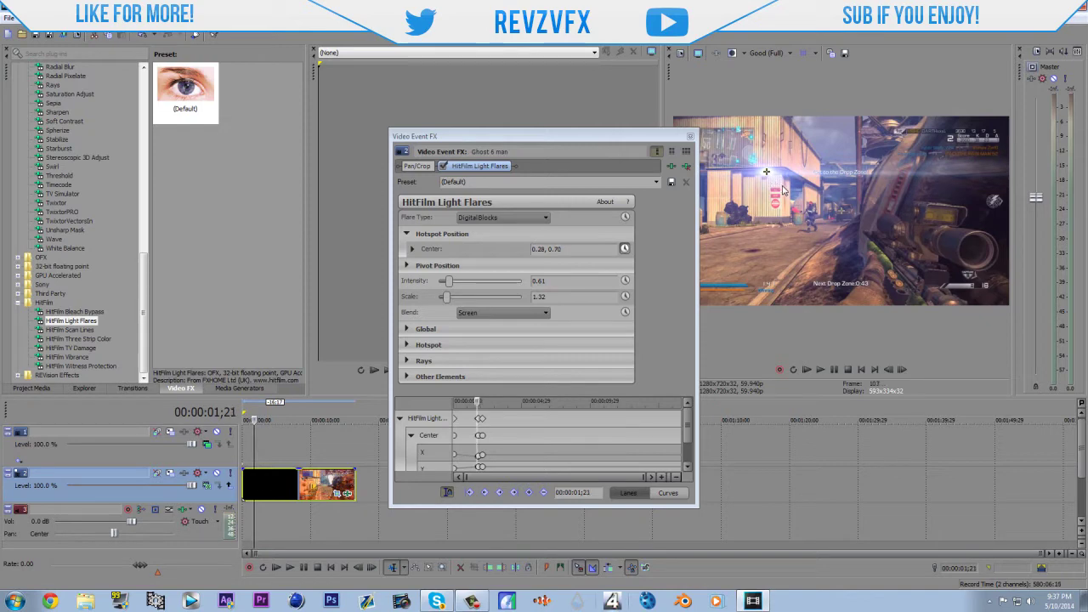
left_click_drag(769, 175, 769, 179)
key("Left")
key("Left")
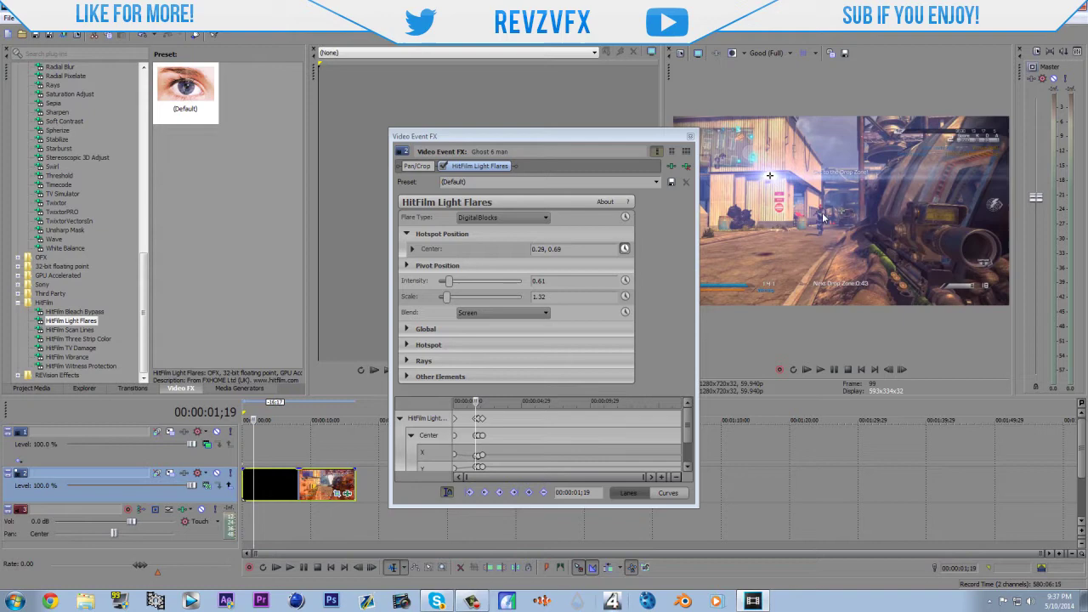
key("Left")
key("Left")
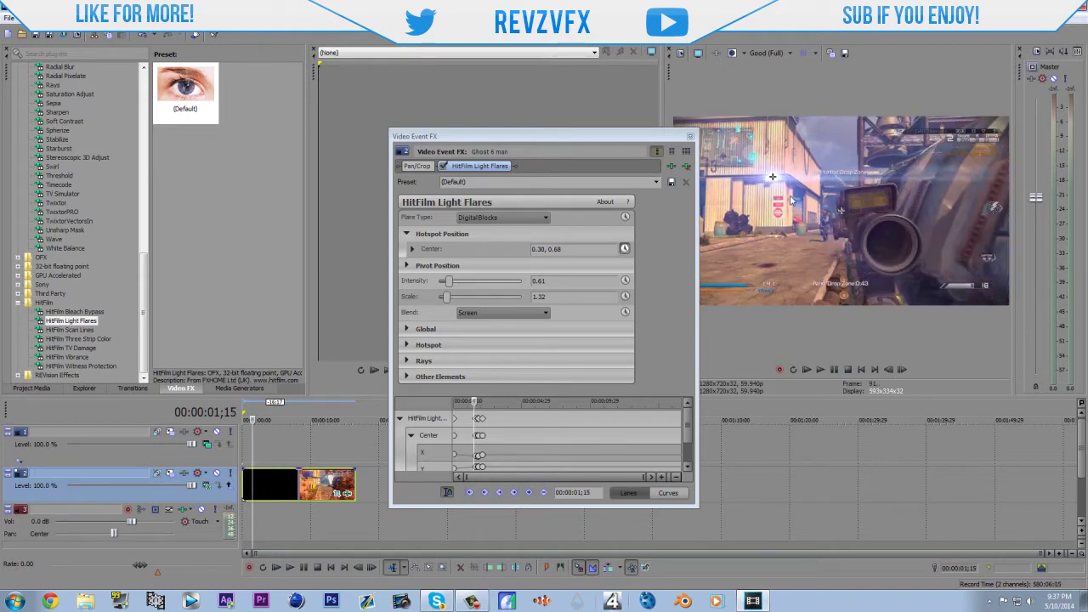
left_click_drag(774, 182, 770, 179)
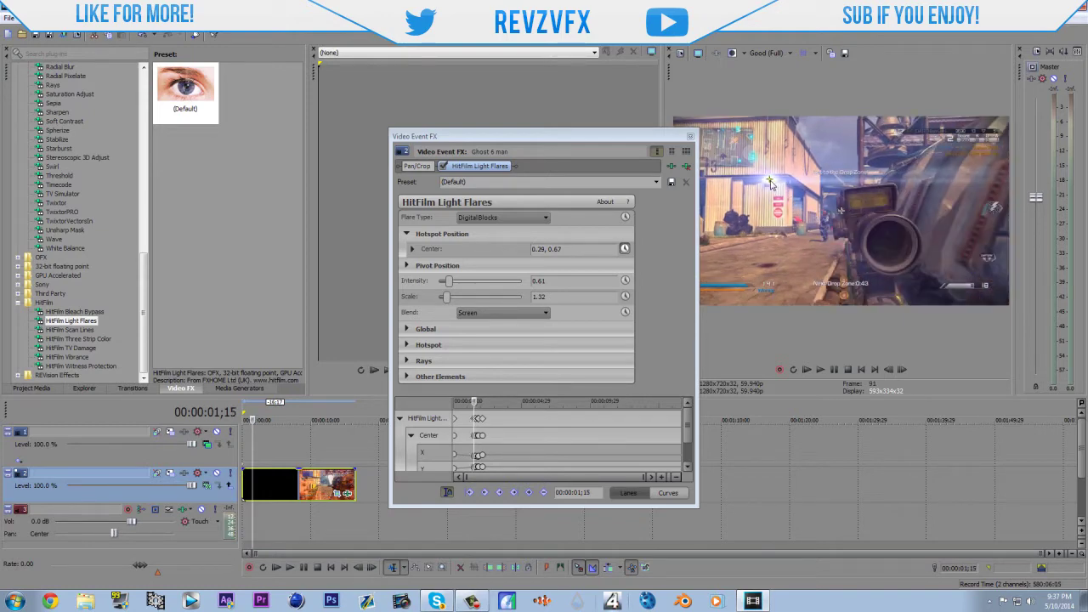
key("Right")
key("Right")
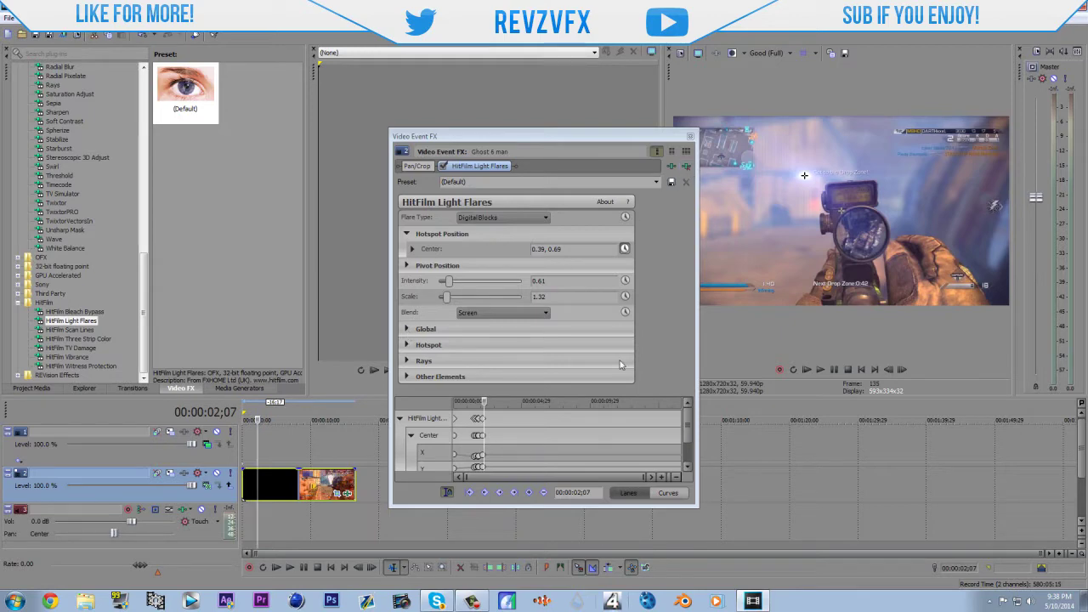
Hide the keyframe timeline and move the playhead to 00:00:04;16.
left_click(623, 250)
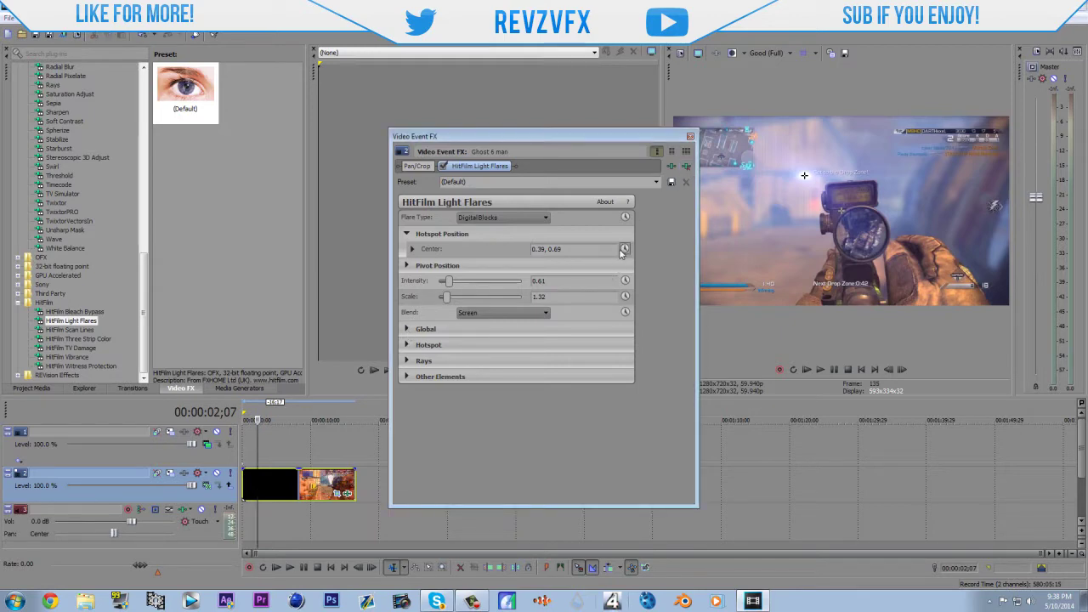
left_click(624, 250)
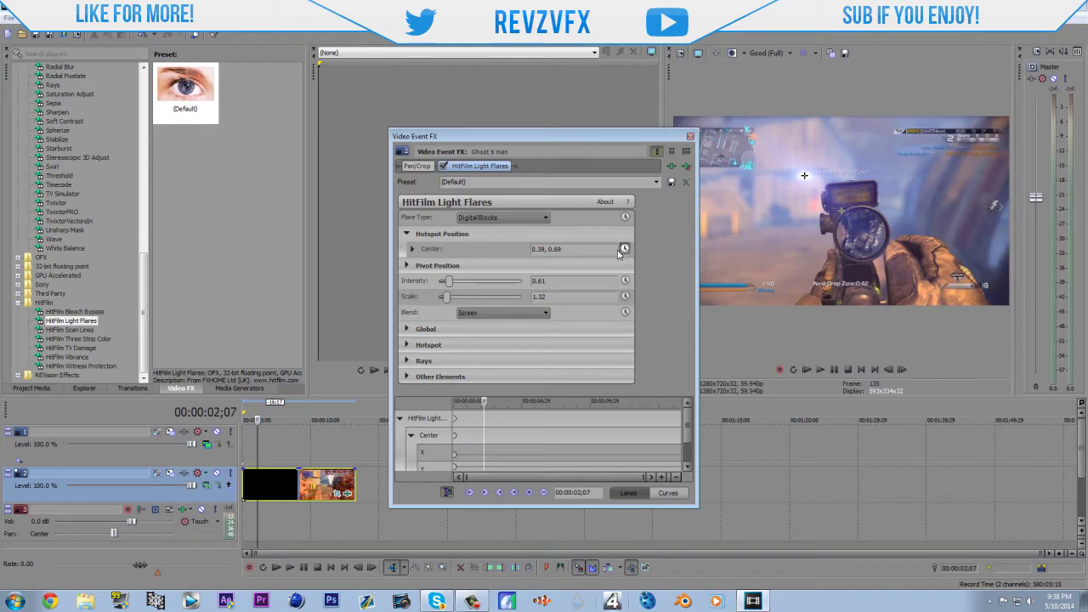
left_click(623, 250)
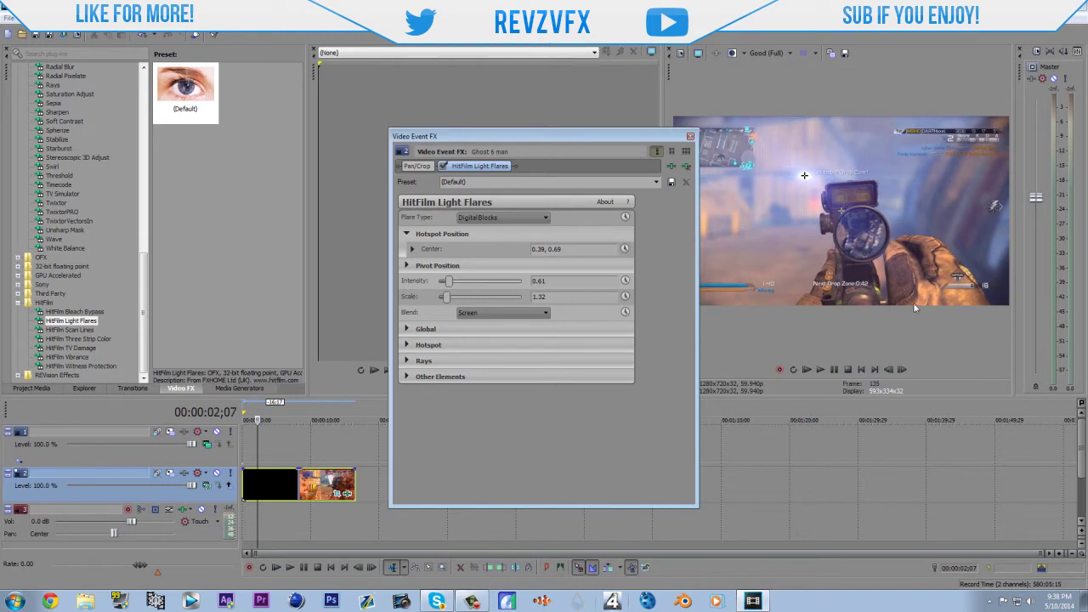
left_click(273, 492)
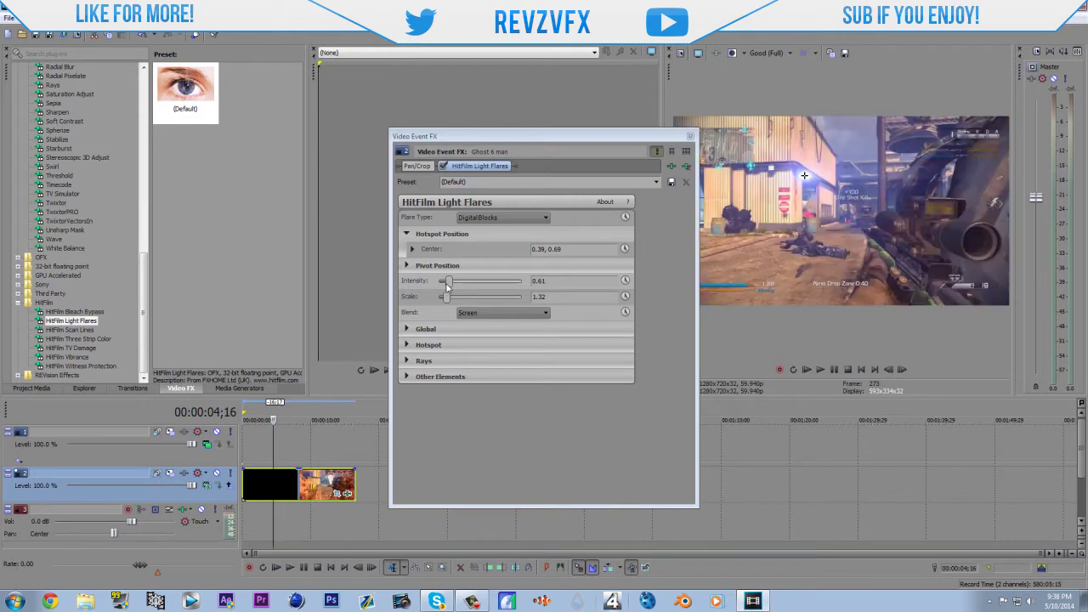
Expand Global and try red and several blue shades for the flare colour.
left_click(406, 329)
left_click(508, 344)
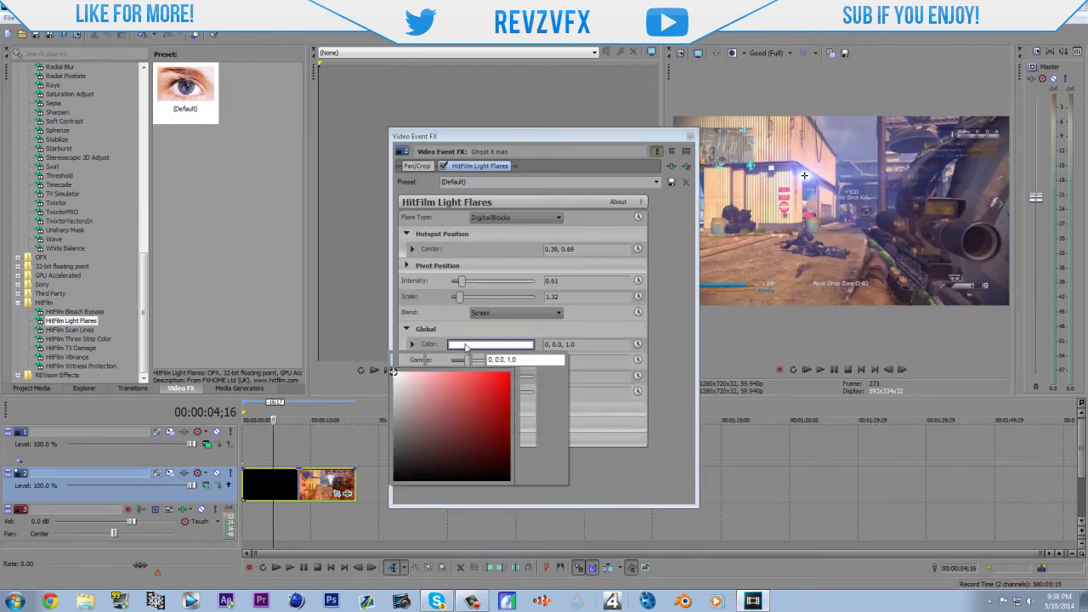
left_click(489, 380)
left_click(527, 412)
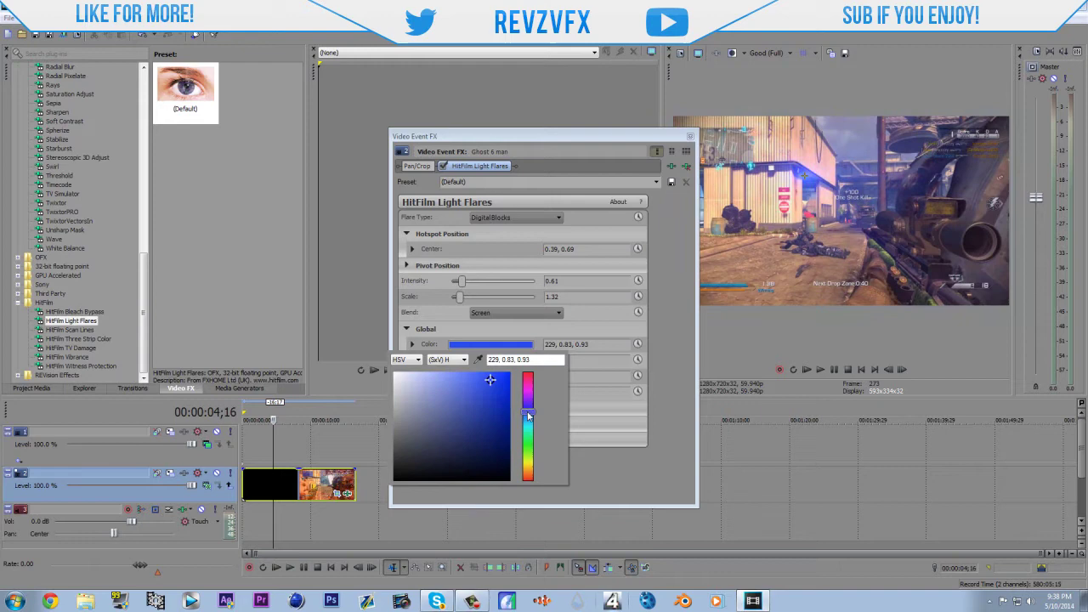
left_click(453, 413)
left_click(437, 381)
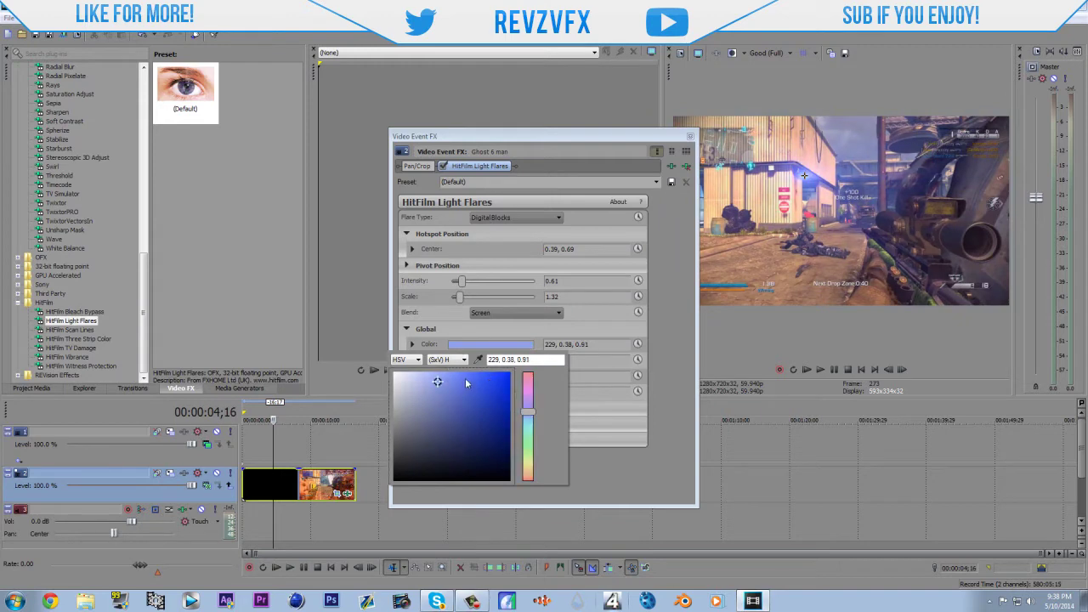
left_click(466, 379)
left_click_drag(473, 374, 502, 384)
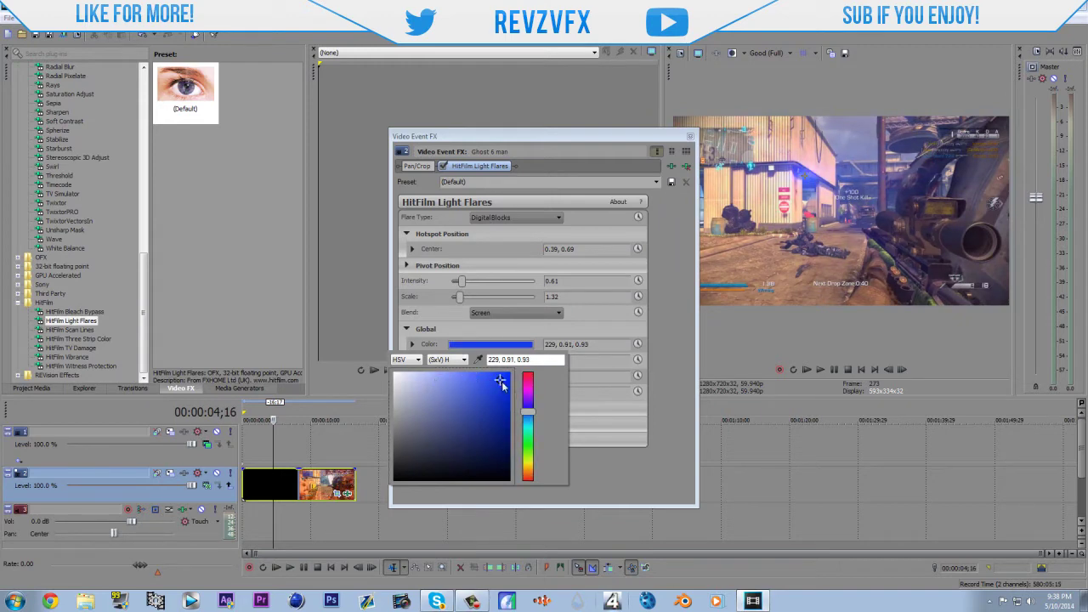
Settle the flare colour on green (108, 0.65, 0.99) and lower Saturation to 0.87.
left_click_drag(535, 435, 532, 452)
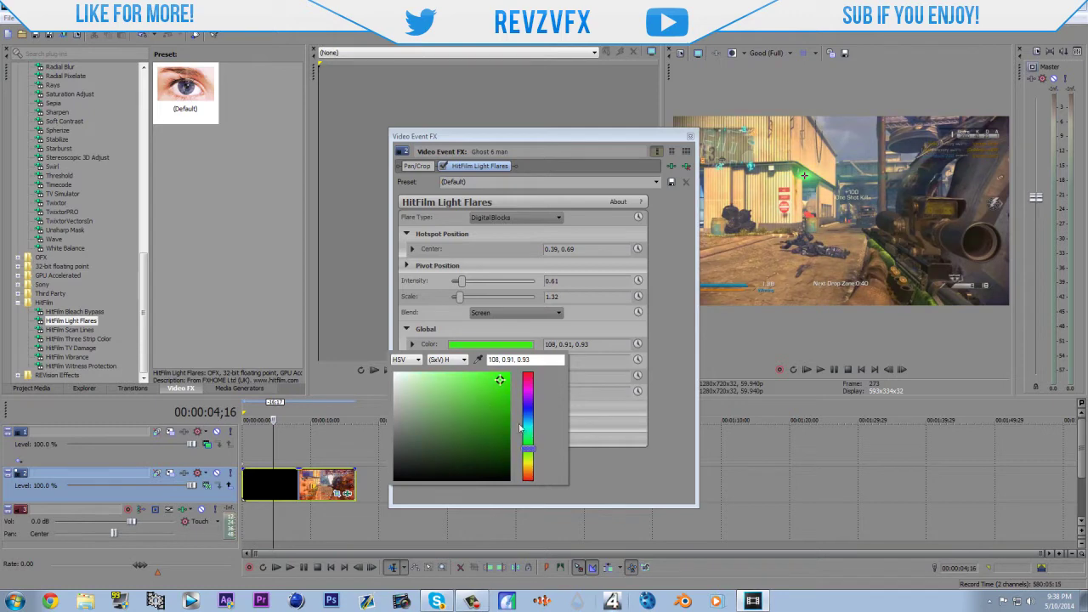
left_click(472, 379)
left_click(468, 375)
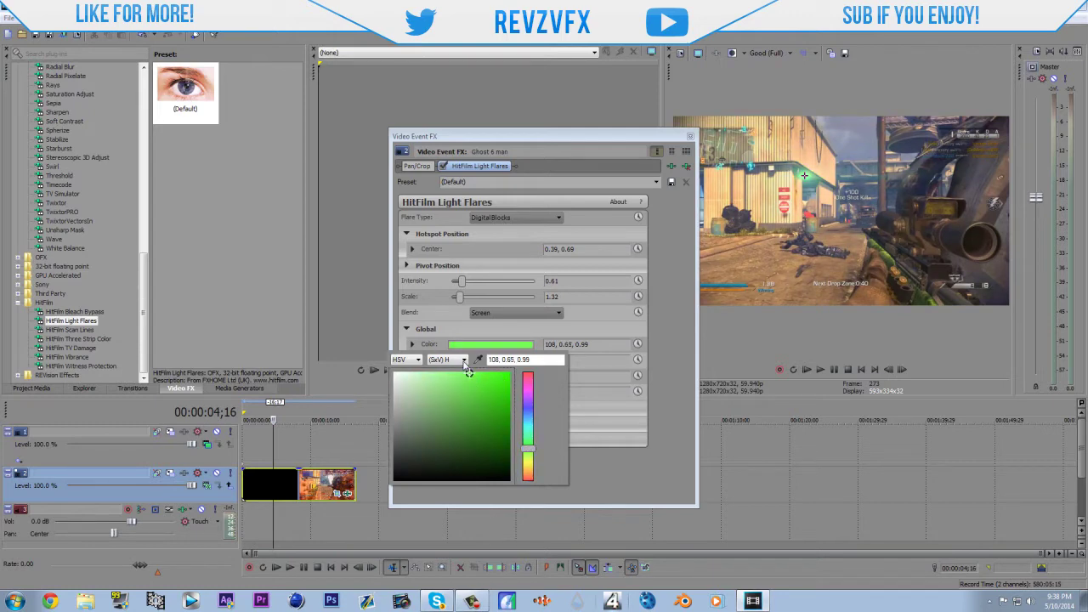
left_click(441, 336)
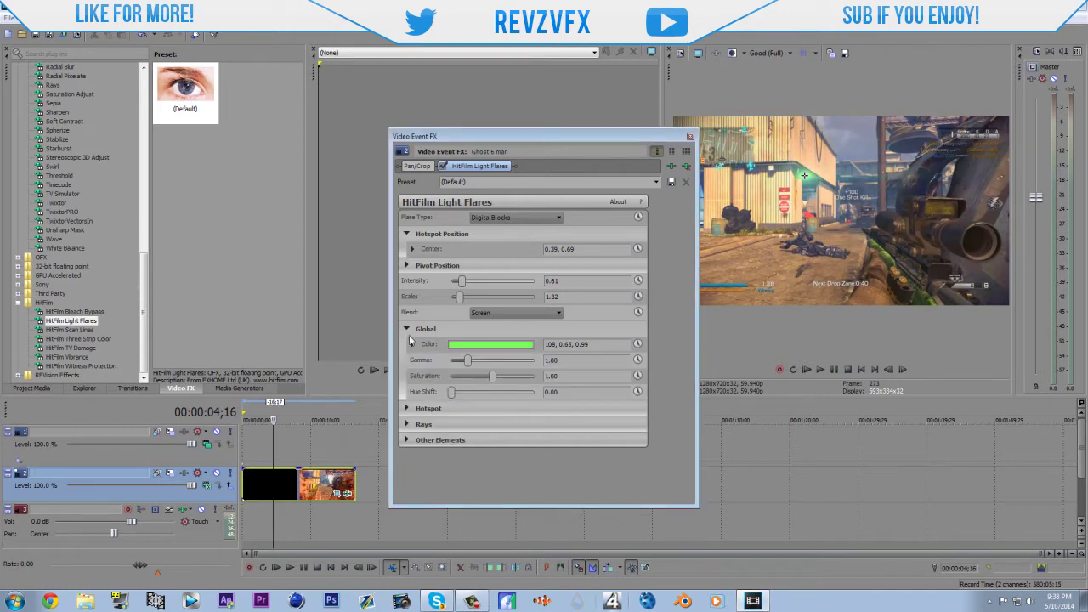
left_click_drag(490, 379, 441, 400)
Open Hotspot settings, brighten the hotspot to 2.55, and try red then green for its colour.
left_click(410, 330)
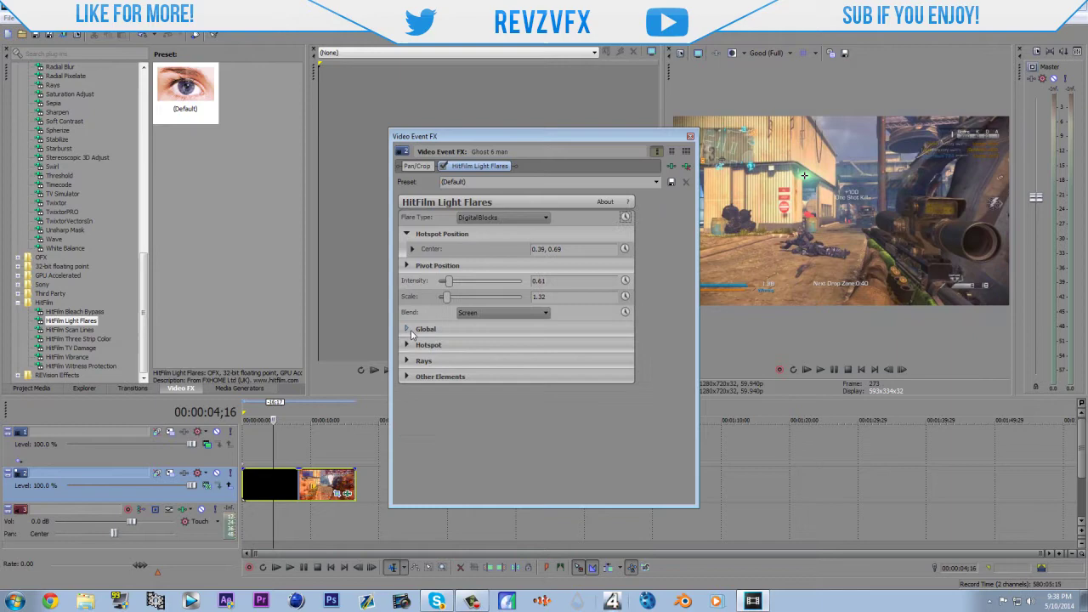
left_click(411, 344)
left_click_drag(467, 360, 468, 396)
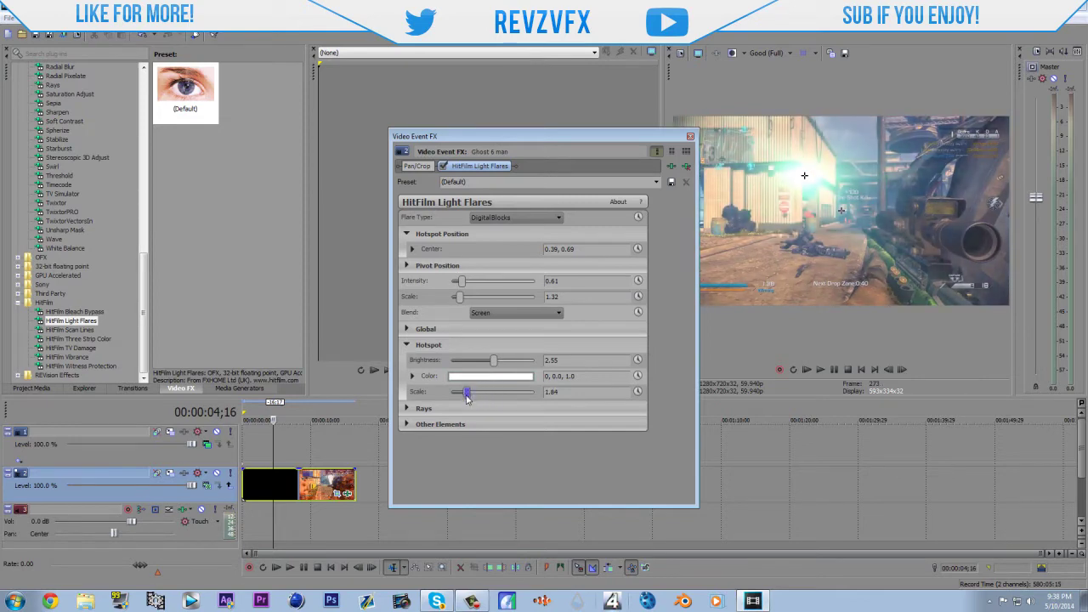
left_click(491, 376)
left_click(499, 409)
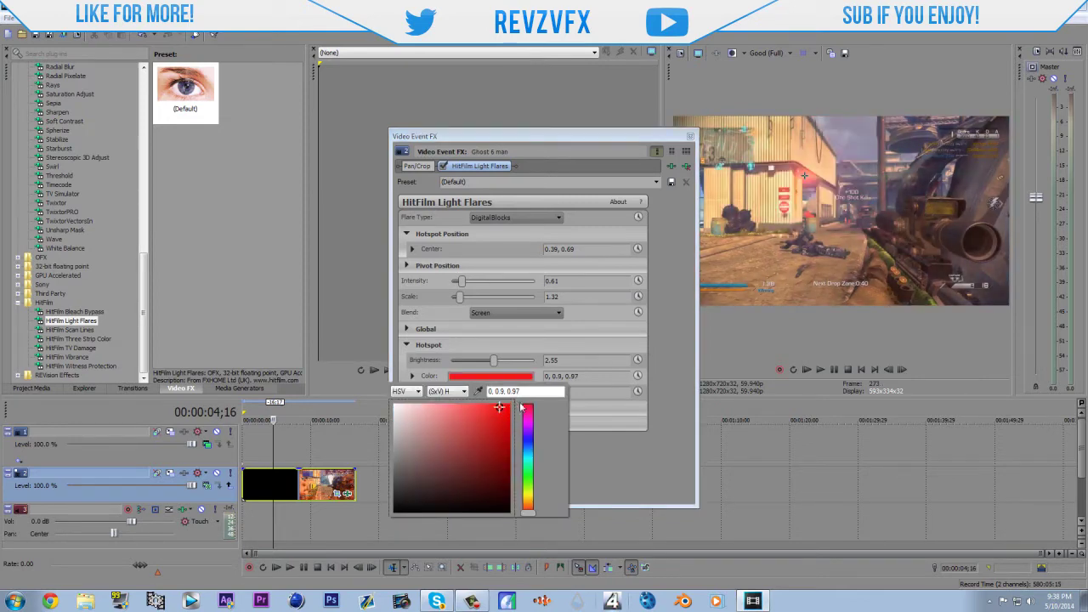
left_click_drag(521, 409, 531, 483)
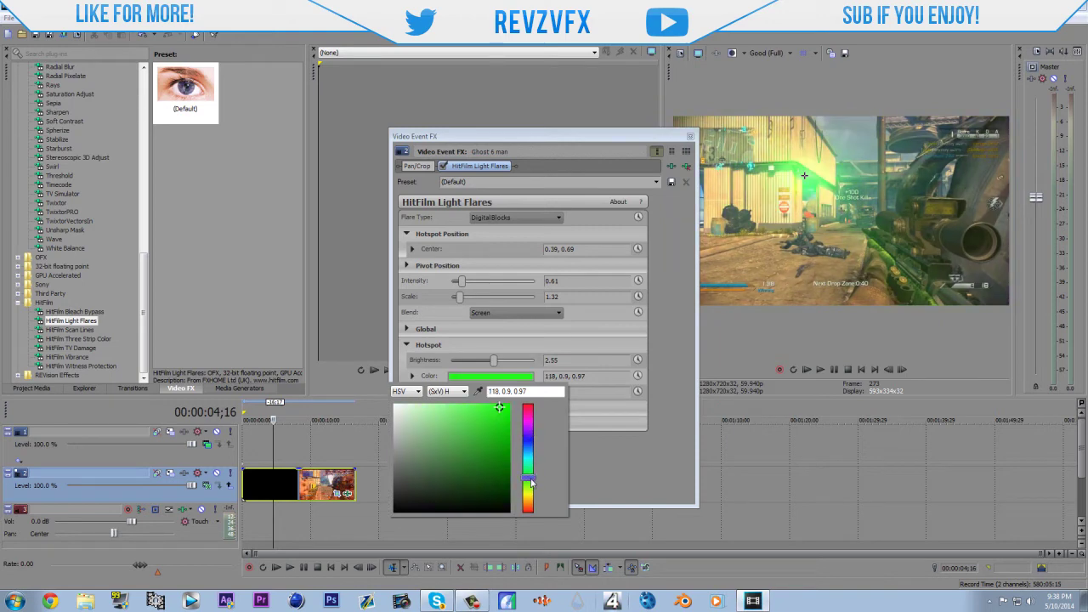
left_click(806, 175)
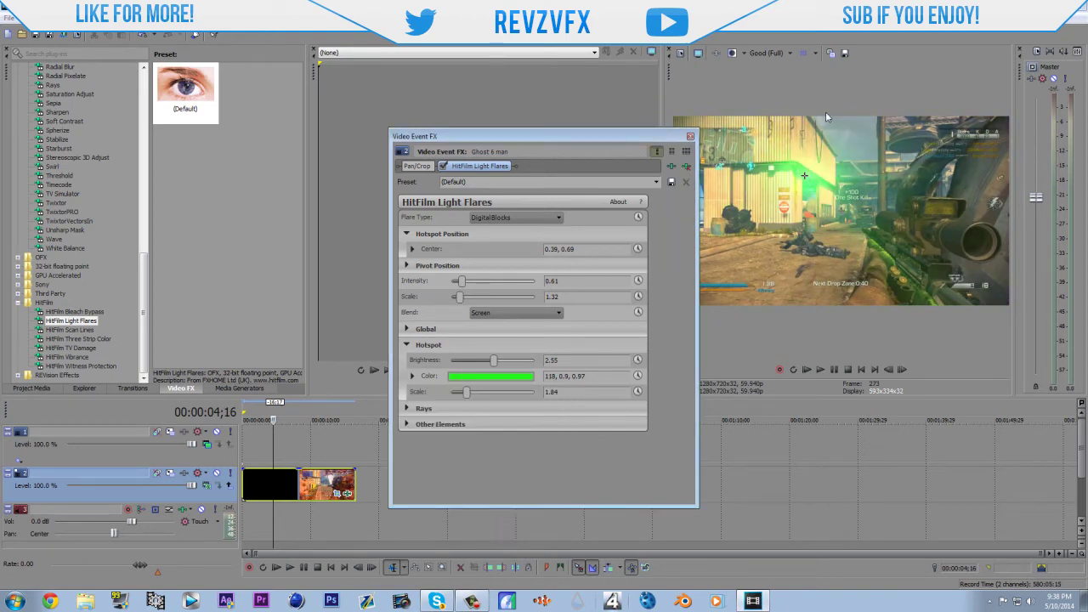
Move the flare centre up to 0.06, 1.04 and make the hotspot colour blue.
left_click_drag(803, 176, 704, 114)
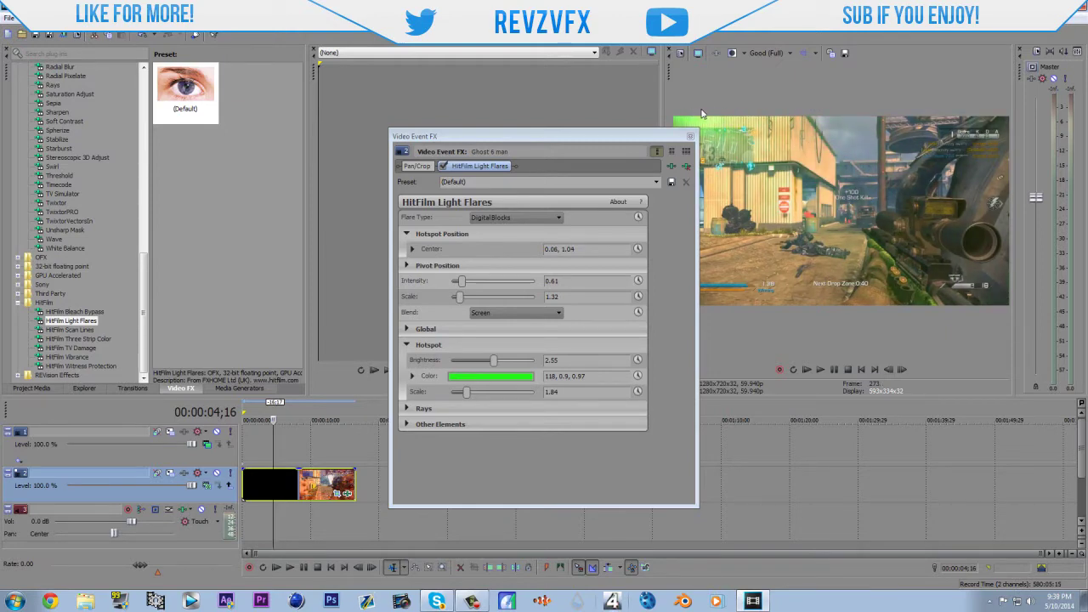
left_click(464, 376)
left_click(412, 421)
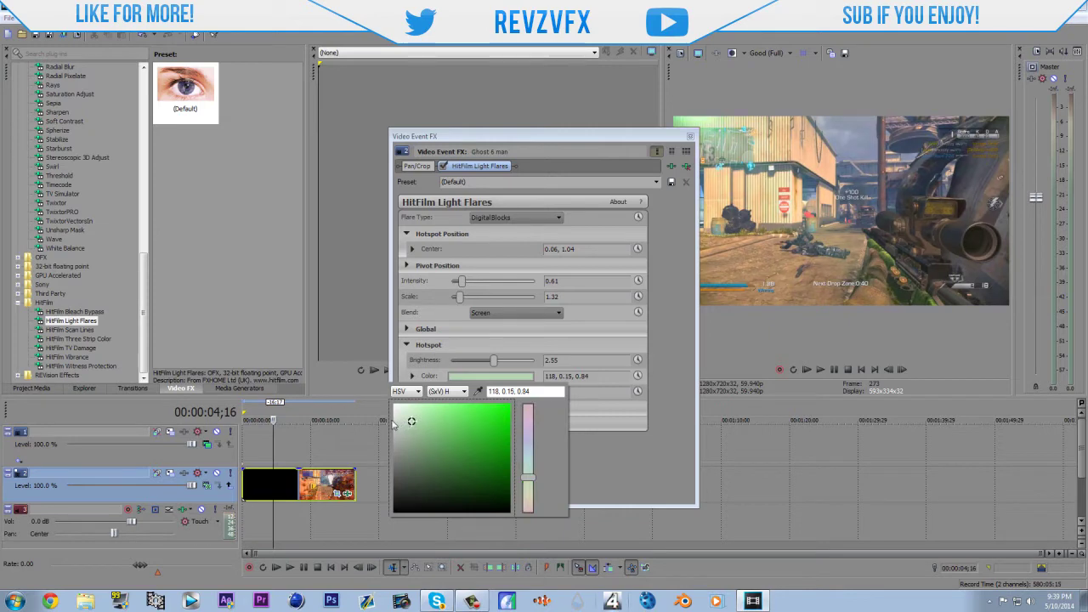
left_click(527, 440)
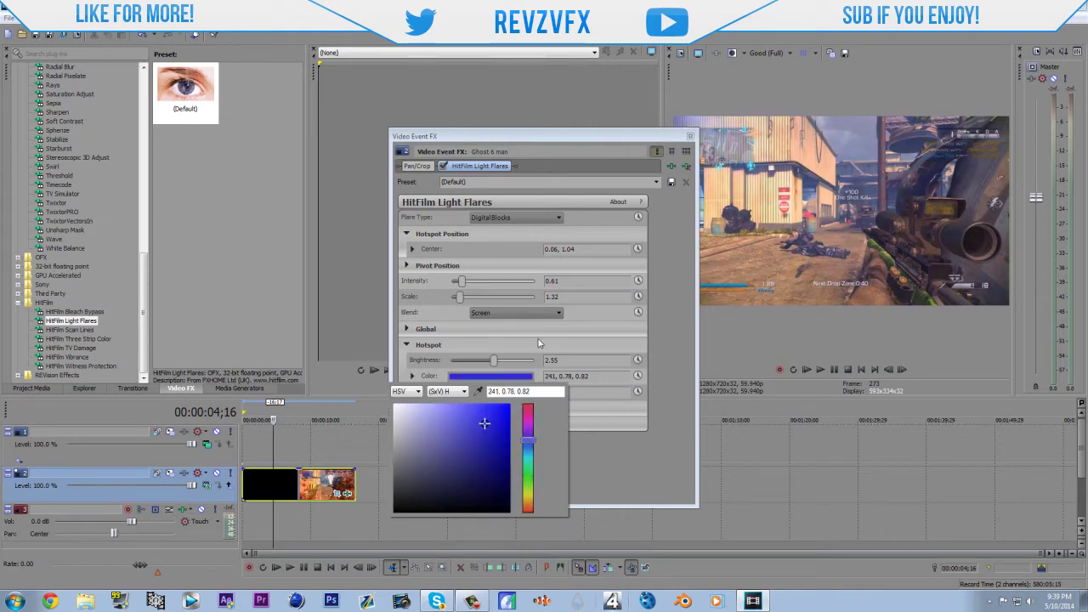
left_click(408, 346)
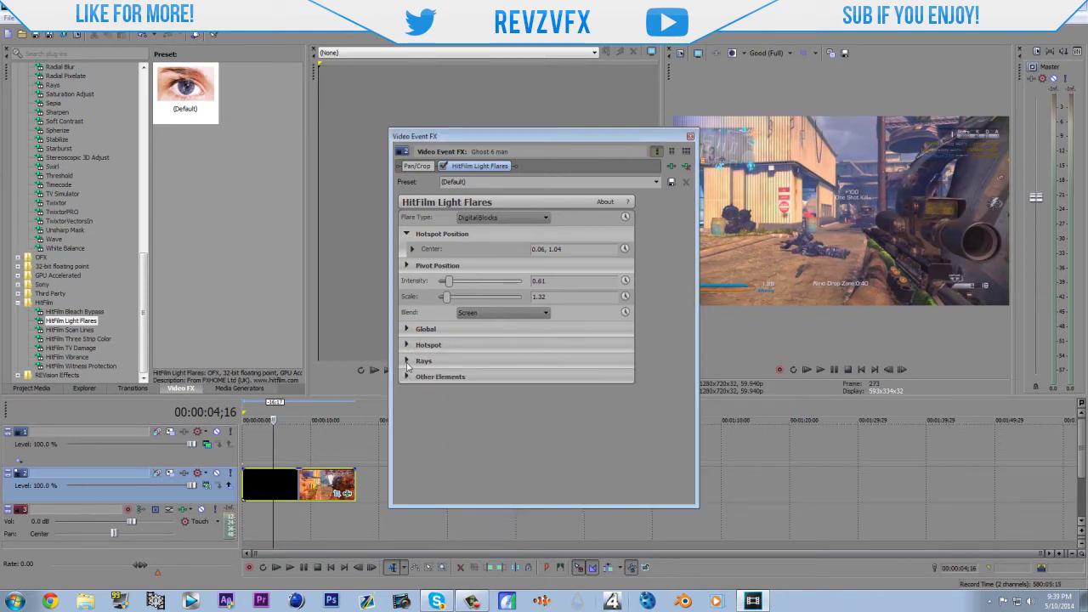
Expand Rays, adjust ray brightness, and try the Laser spike flare type.
left_click(407, 360)
left_click_drag(472, 377, 491, 440)
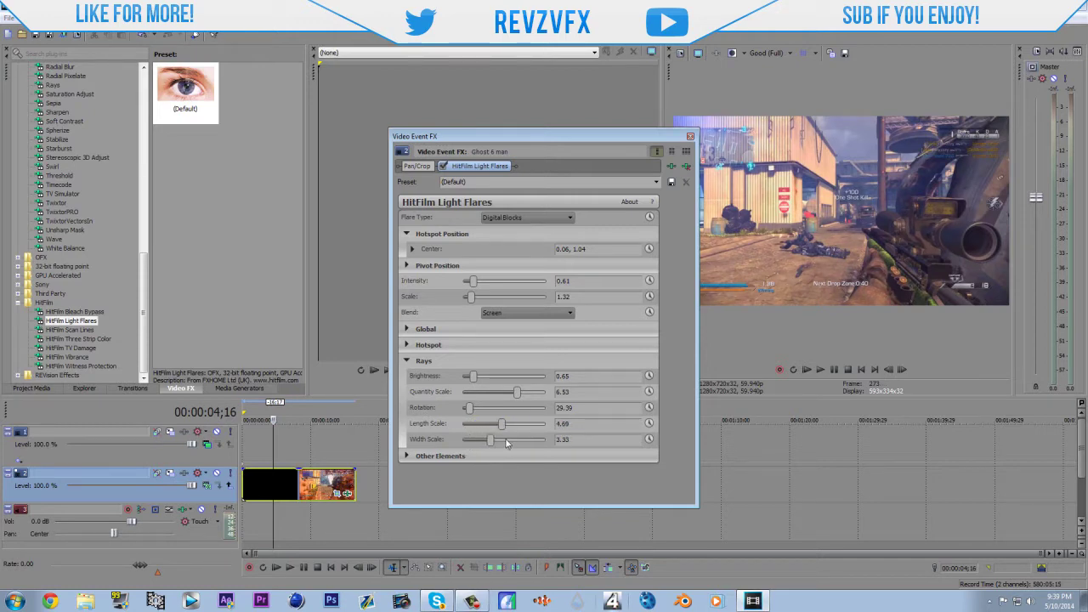
left_click(527, 218)
left_click(513, 354)
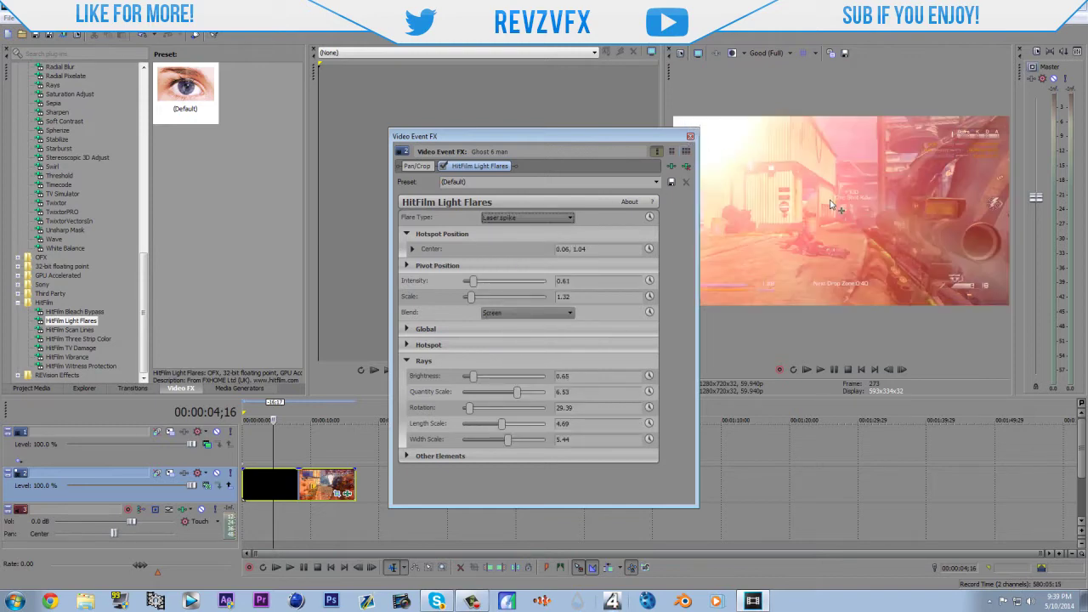
left_click(842, 215)
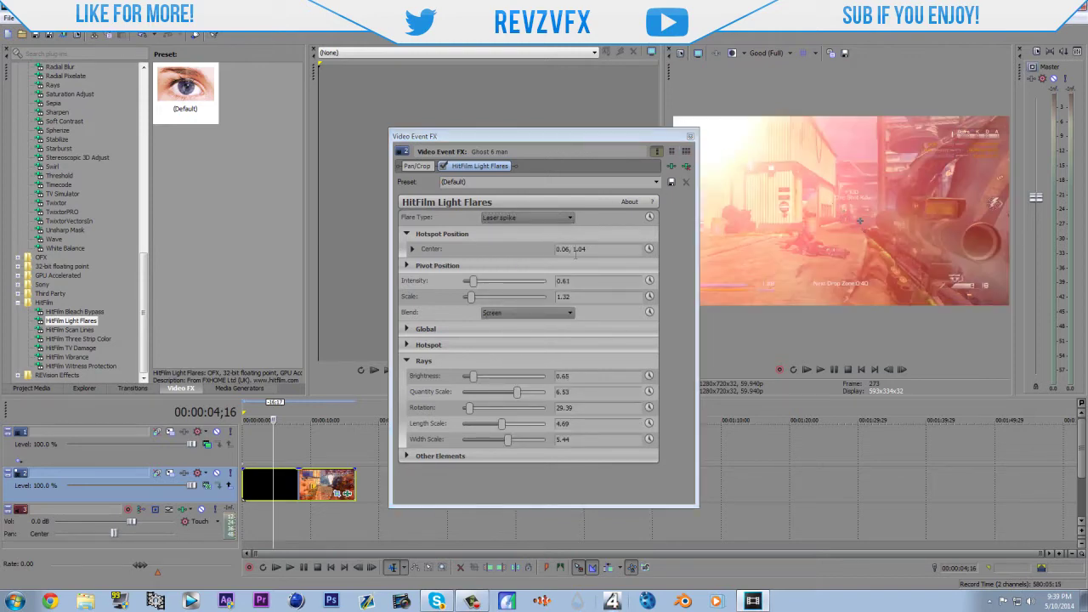
Centre the flare at 0.51, 0.54 and lower its intensity to 0.48.
left_click(412, 248)
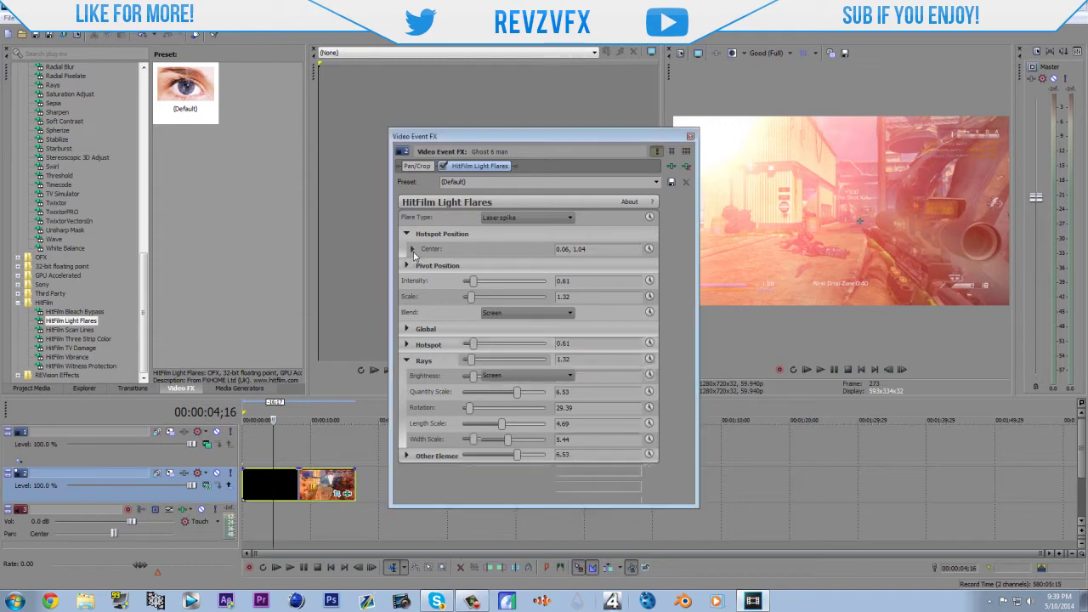
left_click(547, 289)
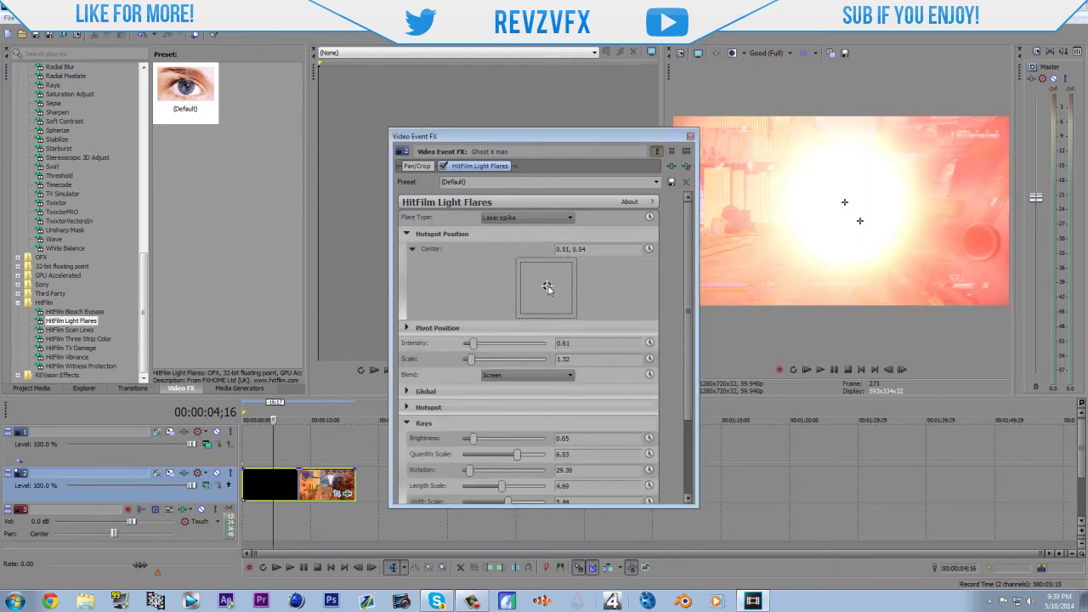
left_click(412, 248)
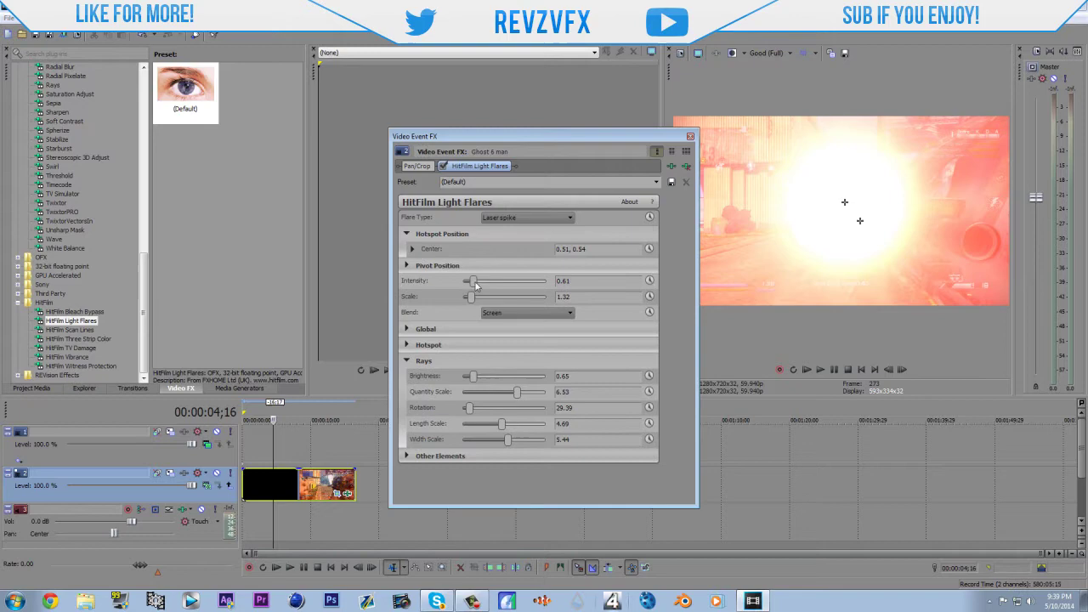
left_click_drag(475, 282, 466, 299)
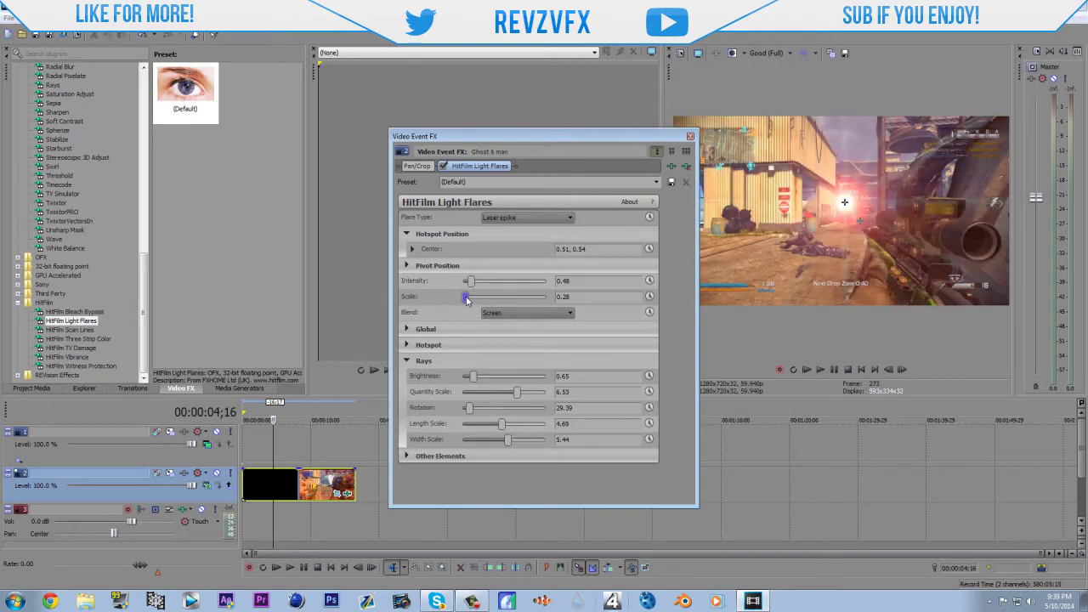
Try Spiked orange, then switch the flare type to Chromatic hoop and expand Other Elements.
left_click(524, 218)
left_click(522, 396)
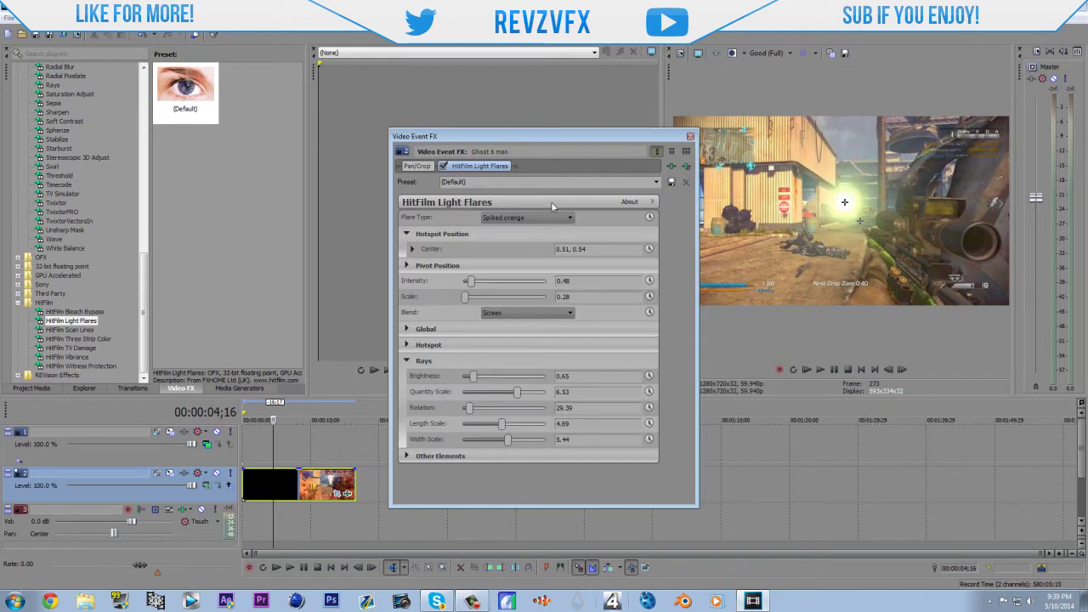
left_click(527, 218)
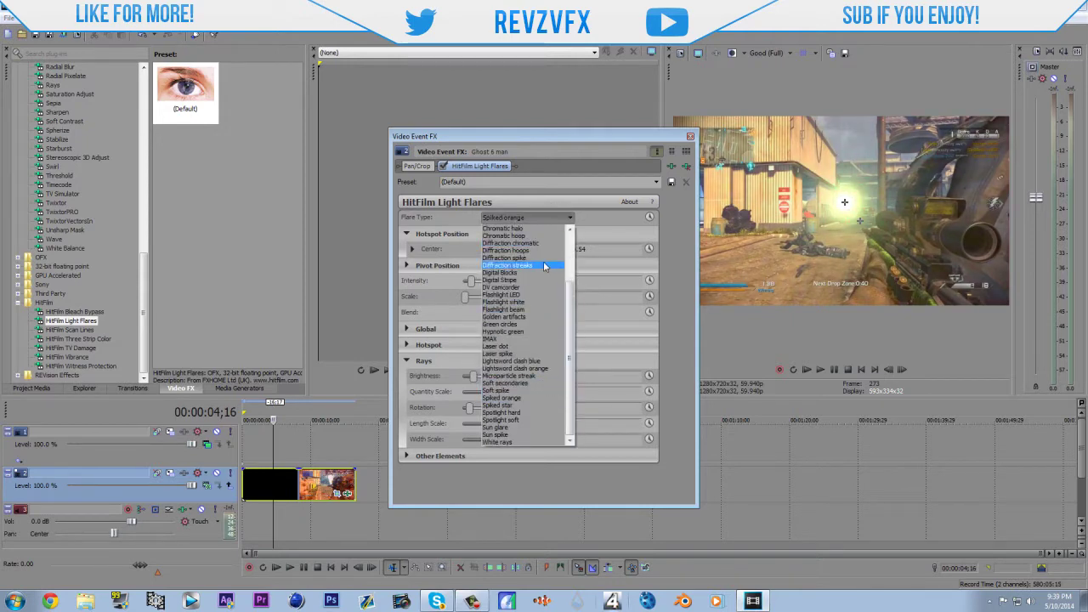
left_click(522, 236)
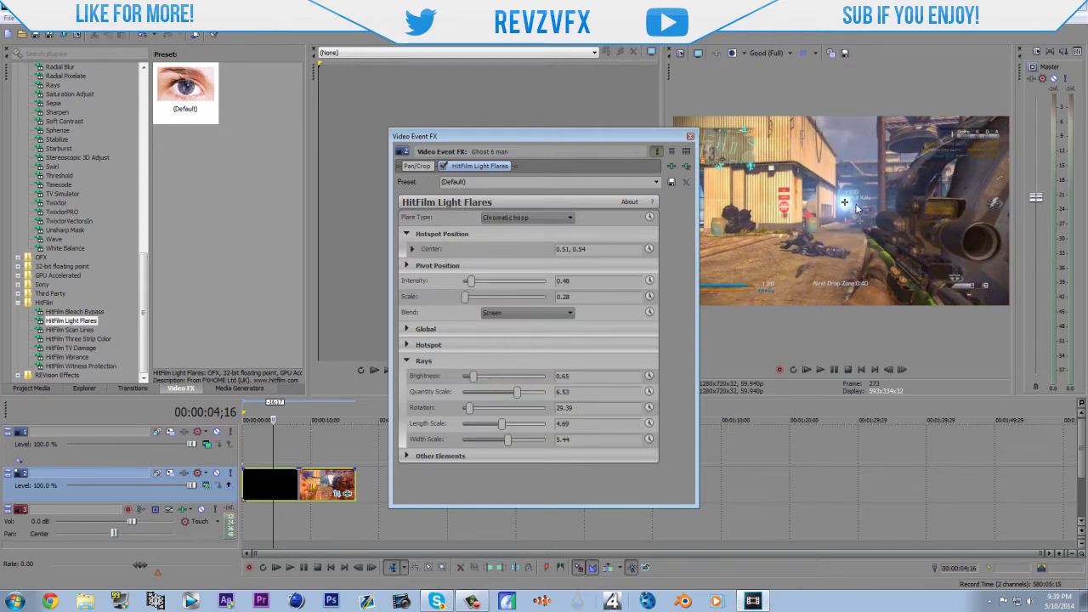
left_click(408, 456)
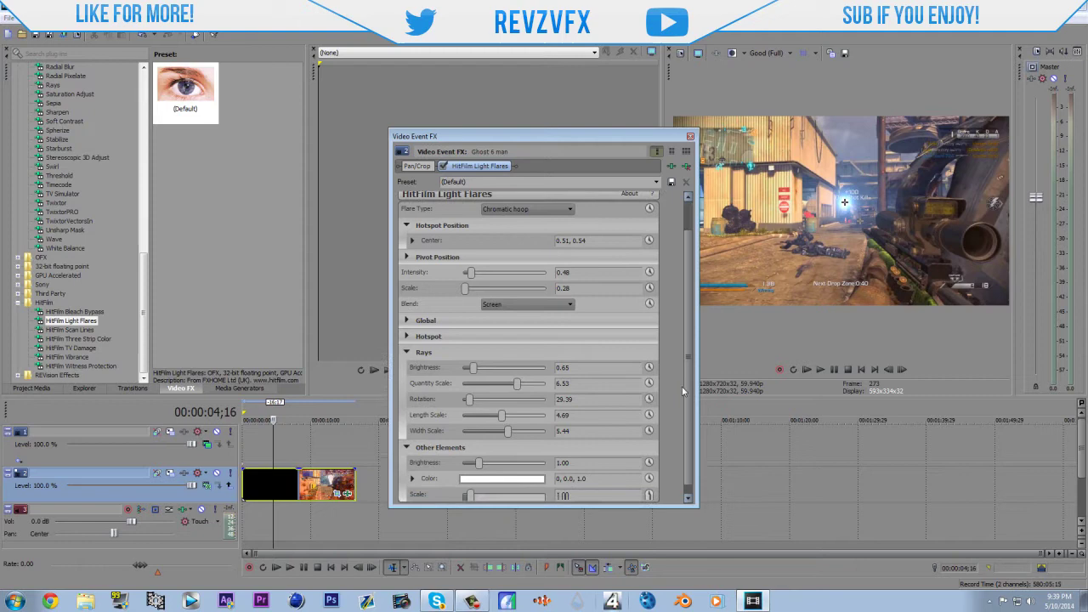
Replace Light Flares on the clip with HitFilm Scan Lines and slightly raise its frequency.
left_click(686, 182)
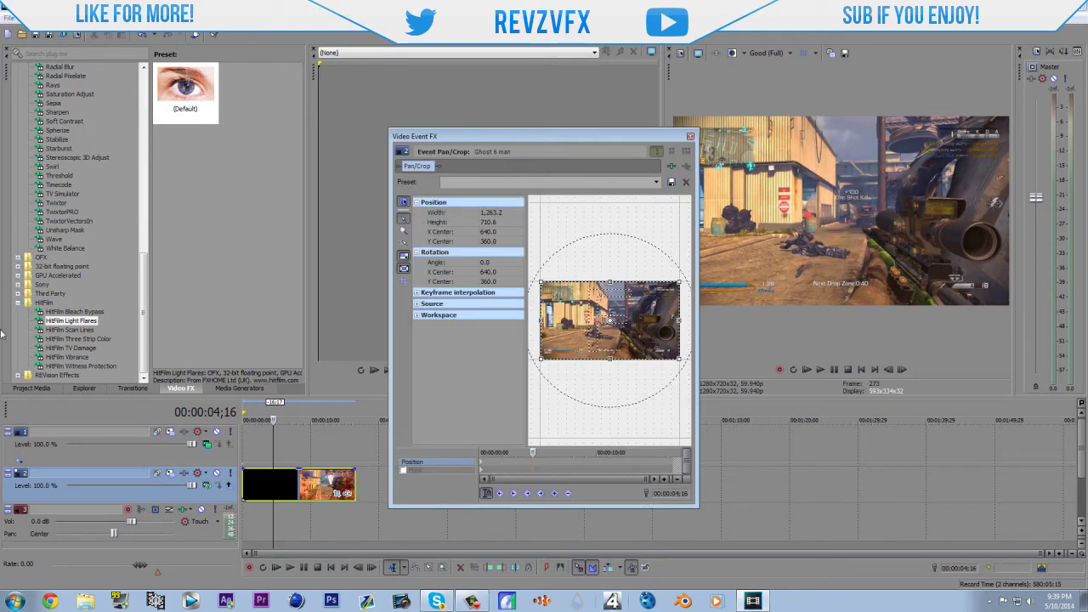
left_click(65, 330)
left_click_drag(66, 331, 314, 460)
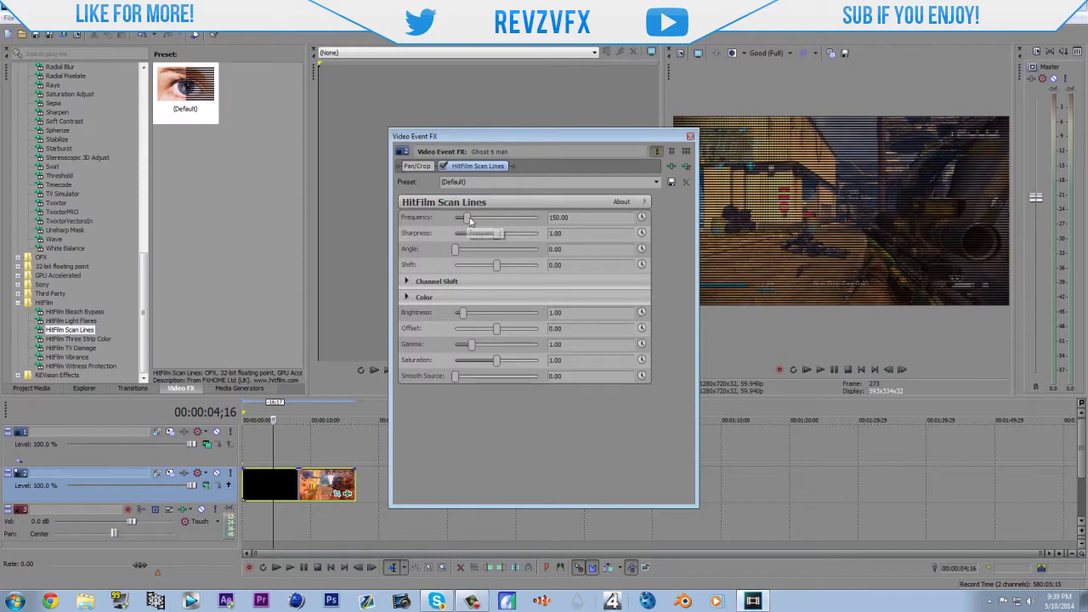
left_click_drag(458, 218, 472, 222)
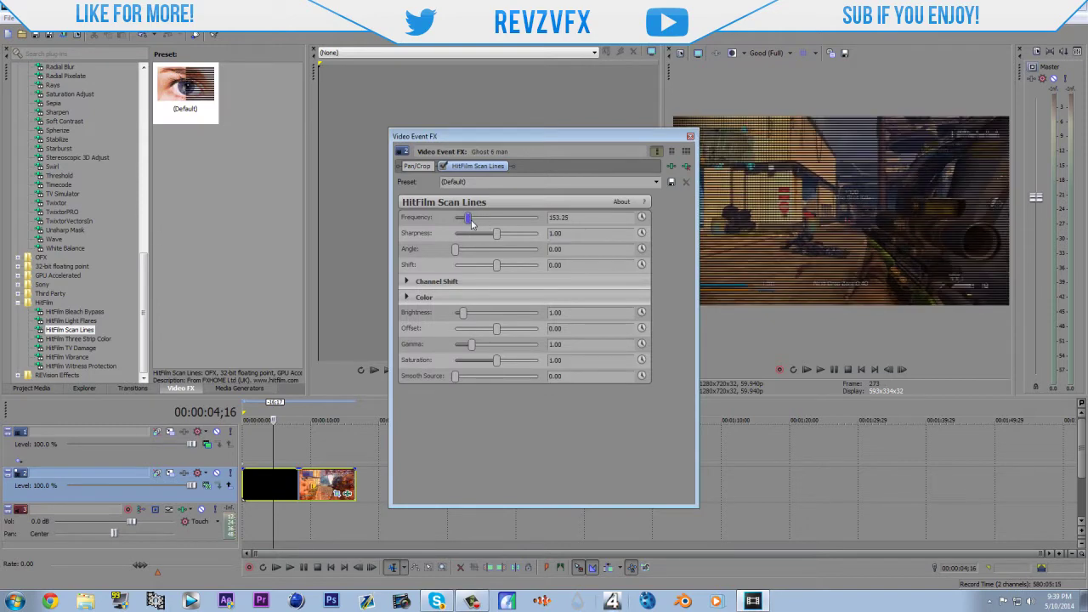
Set preview quality to Preview (Auto) and play the clip from 4;01.
left_click(286, 472)
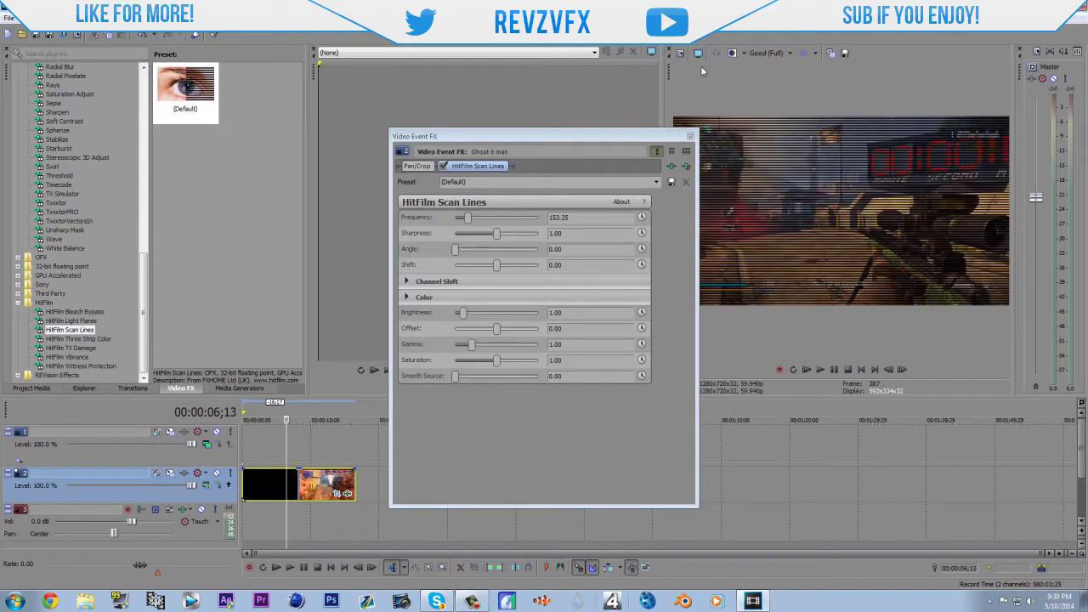
left_click(768, 53)
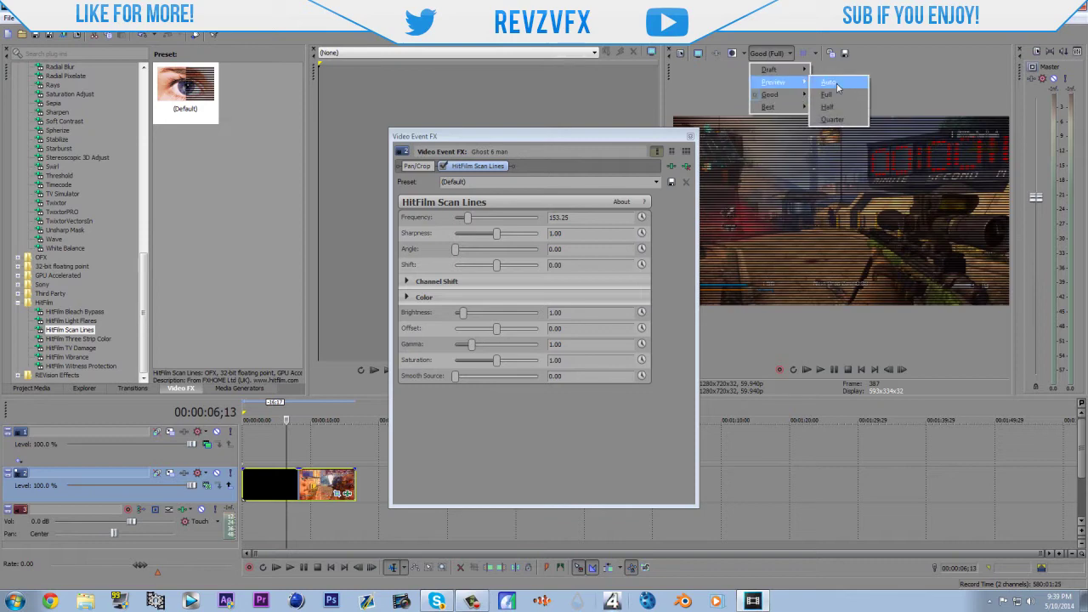
left_click(833, 83)
left_click(271, 485)
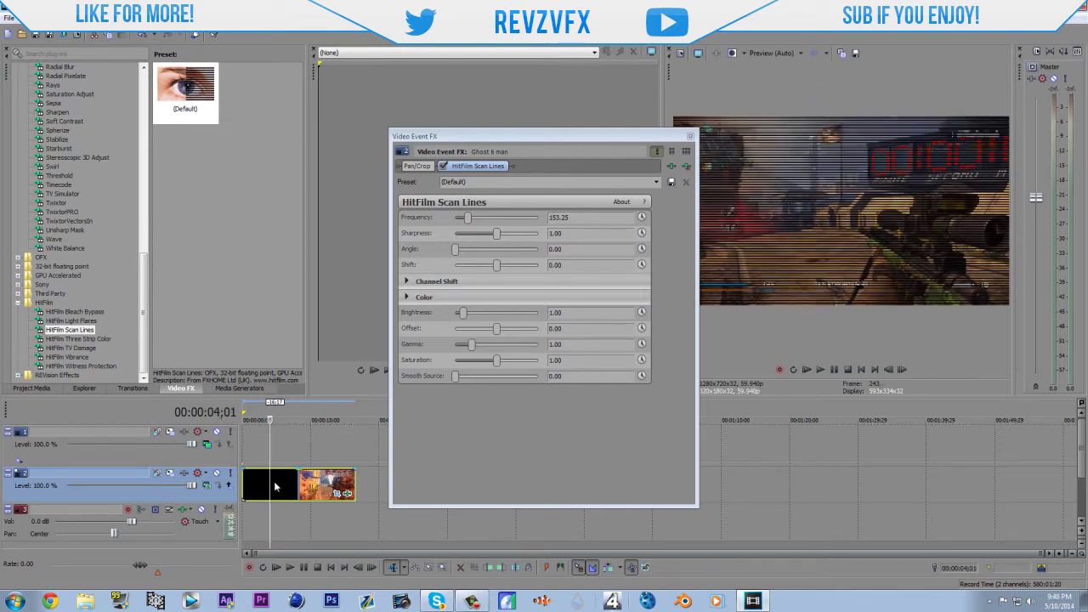
key("space")
key("space")
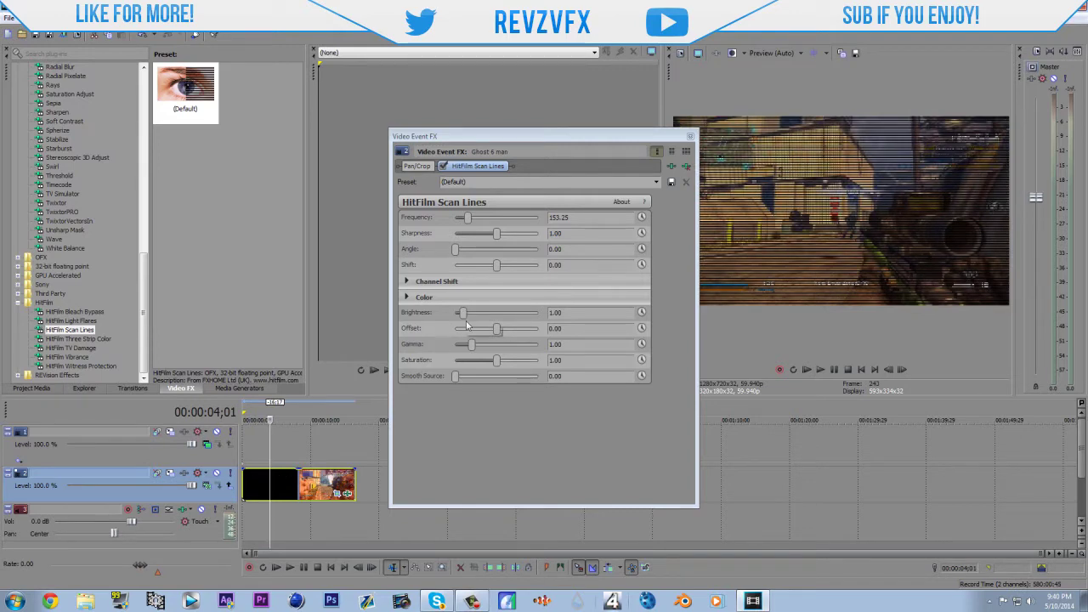
Reset scan-line offset to 0, shift the colour channels, and raise sharpness to 1.14.
mouse_move(498, 329)
left_mouse_down()
mouse_move(547, 337)
mouse_move(463, 332)
mouse_move(502, 333)
left_mouse_up()
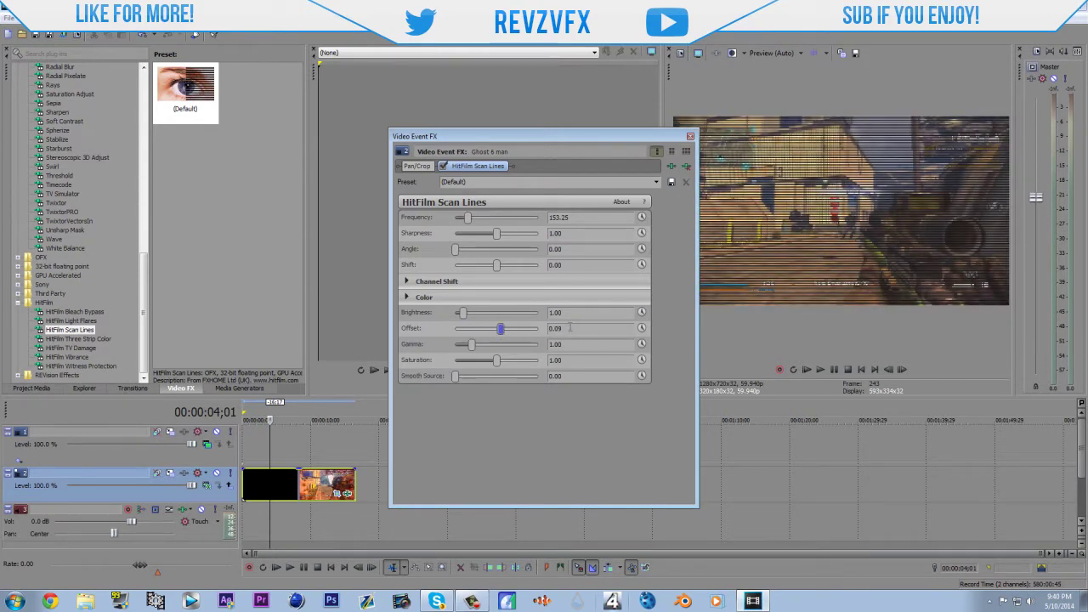
type("0")
key("Return")
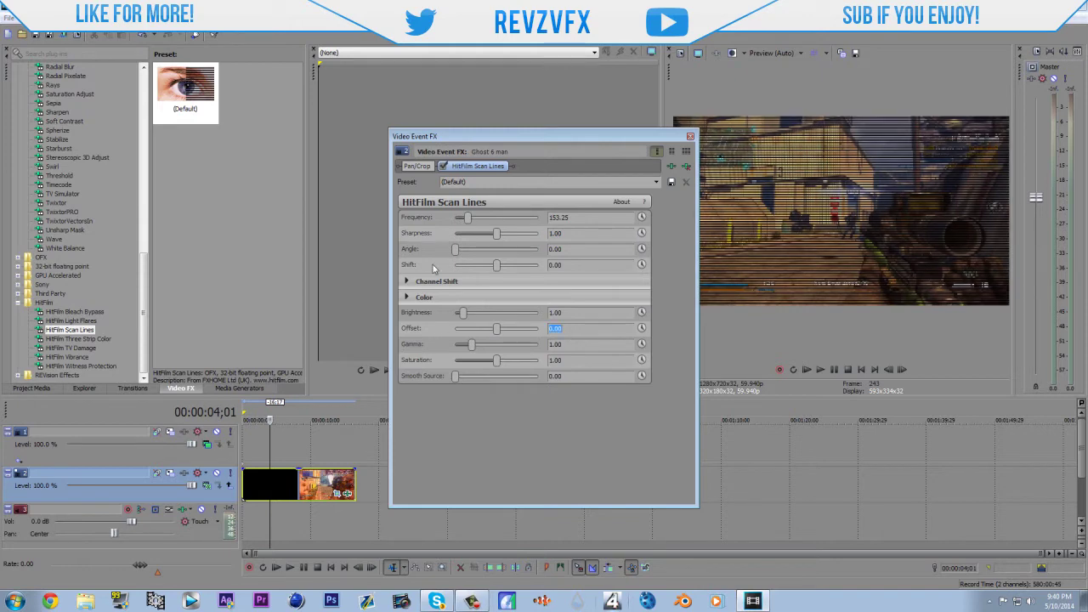
left_click(406, 282)
left_click_drag(495, 296, 493, 331)
mouse_move(497, 233)
left_mouse_down()
mouse_move(598, 238)
mouse_move(456, 244)
mouse_move(519, 245)
mouse_move(503, 244)
left_mouse_up()
Shift the scan lines vertically and raise their frequency.
left_click(459, 252)
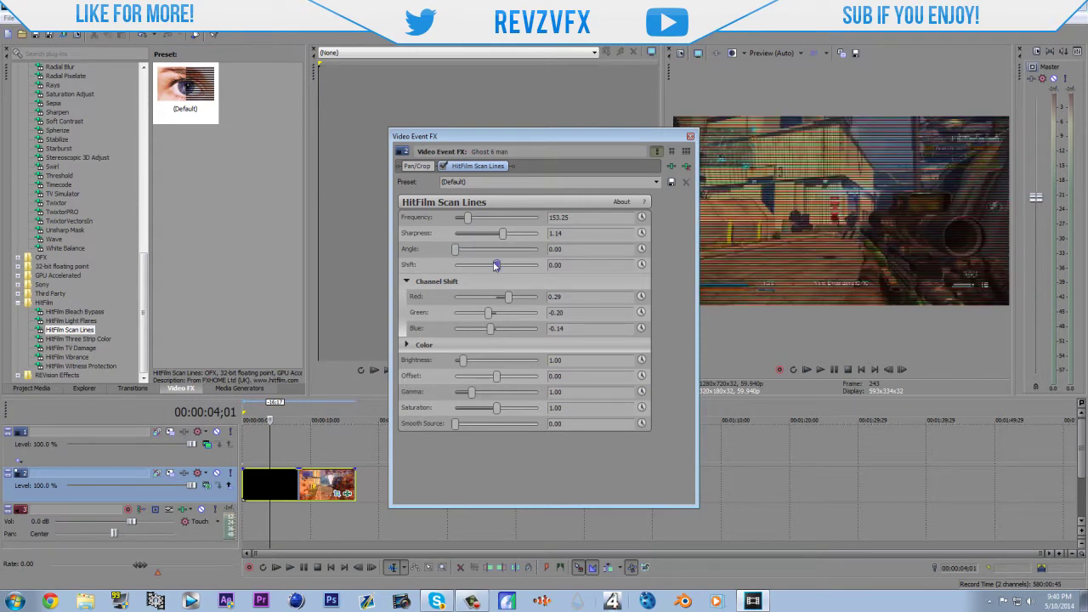
mouse_move(495, 265)
left_mouse_down()
mouse_move(425, 270)
mouse_move(499, 265)
left_mouse_up()
mouse_move(469, 221)
left_mouse_down()
mouse_move(517, 224)
mouse_move(464, 221)
left_mouse_up()
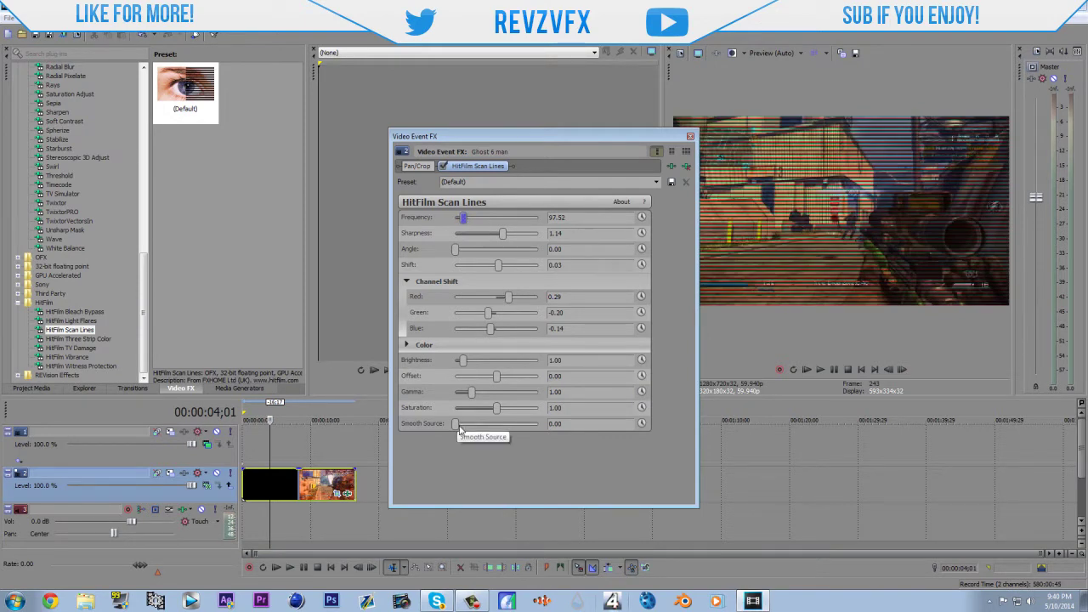
Set Smooth Source to 0.02, then 0.01.
mouse_move(460, 429)
left_mouse_down()
mouse_move(486, 430)
mouse_move(453, 429)
left_mouse_up()
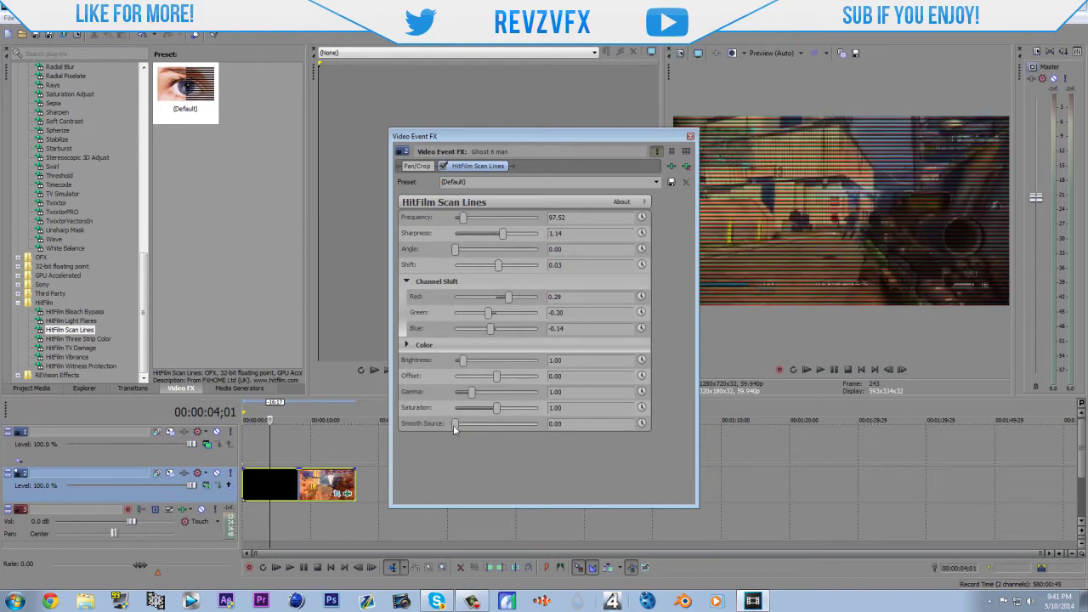
double_click(559, 423)
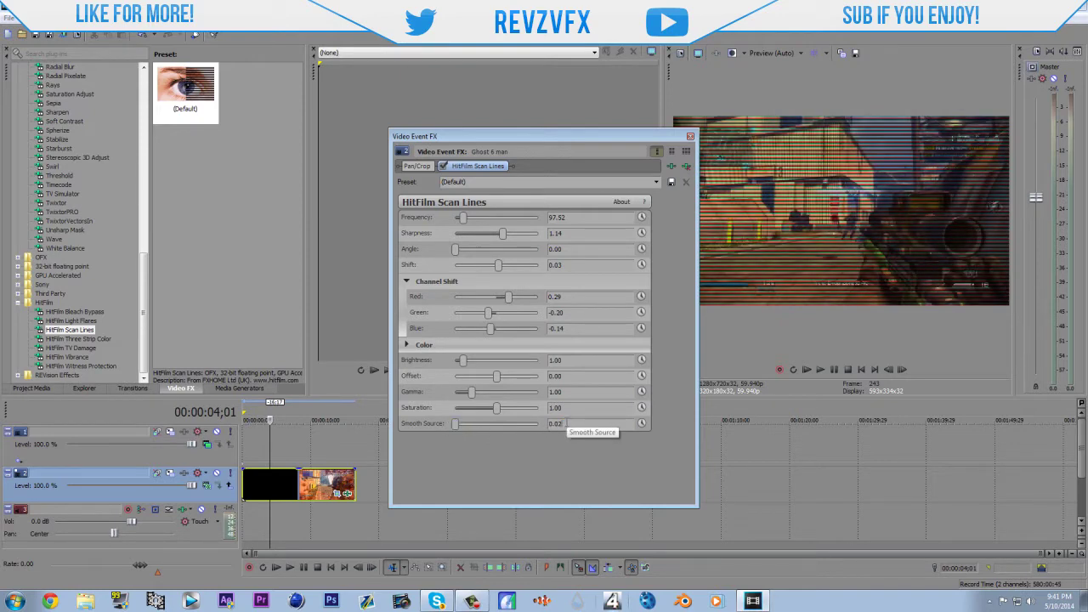
type("0.02")
key("Return")
type("0.01")
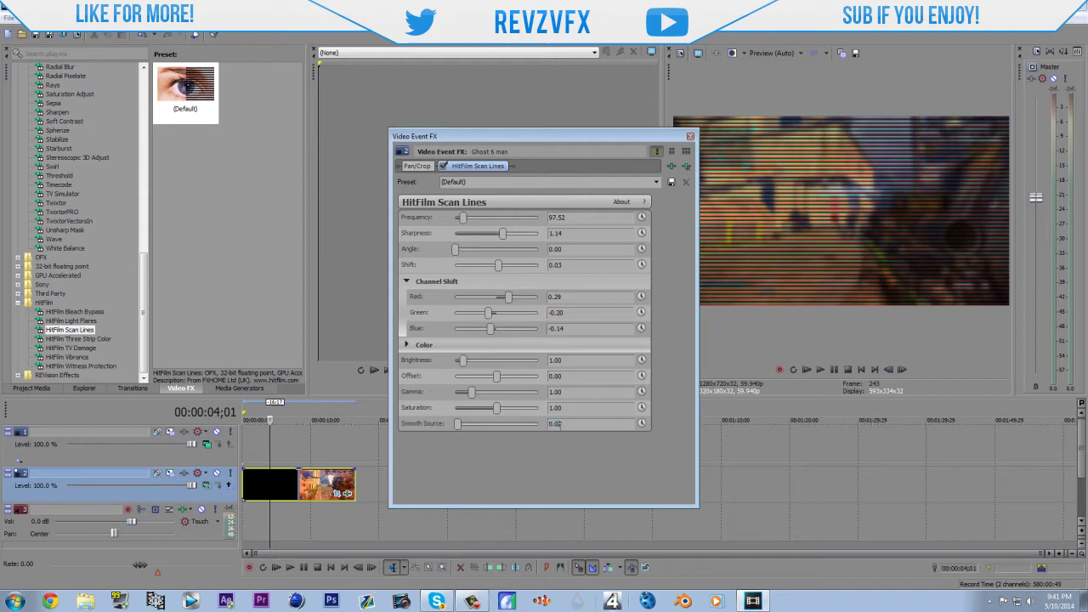
key("Return")
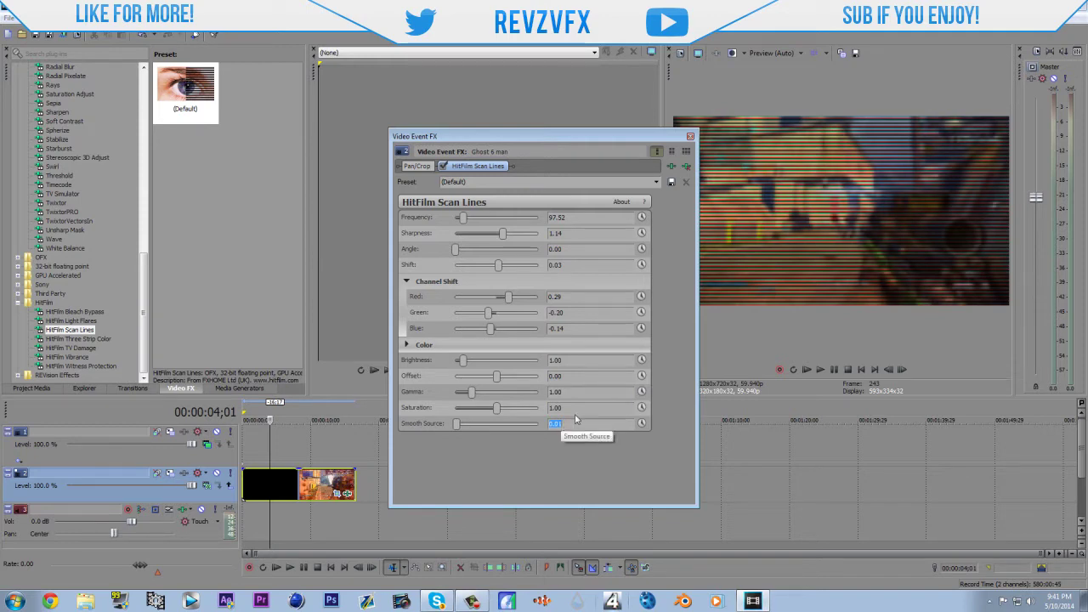
Set Green shift to -0.10, Sharpness to 0.35, and Frequency to about 300.
left_click_drag(486, 317, 451, 248)
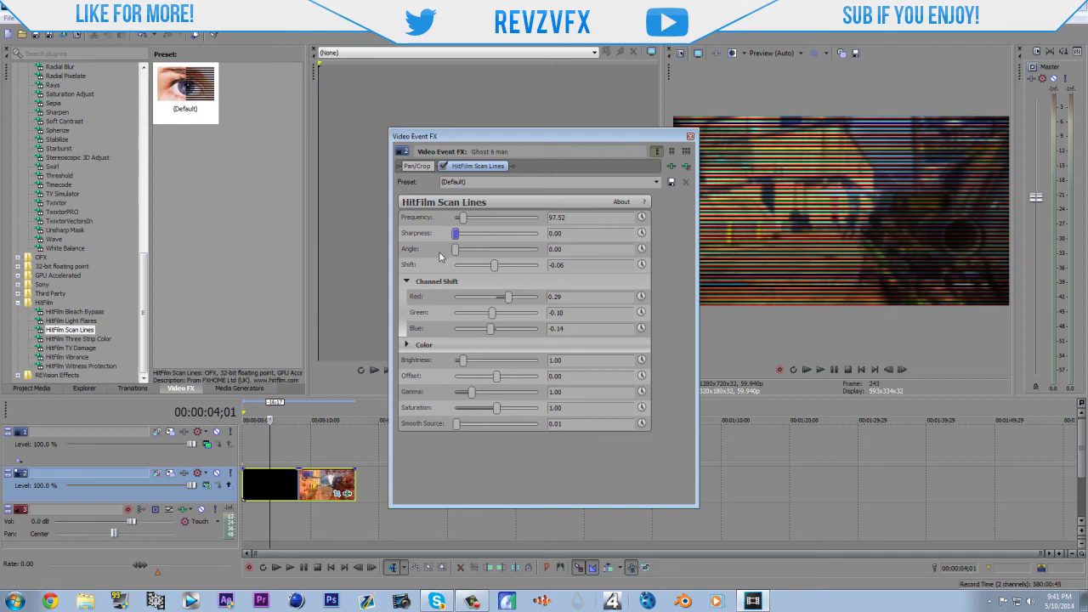
left_click_drag(455, 233, 470, 233)
left_click_drag(462, 218, 529, 252)
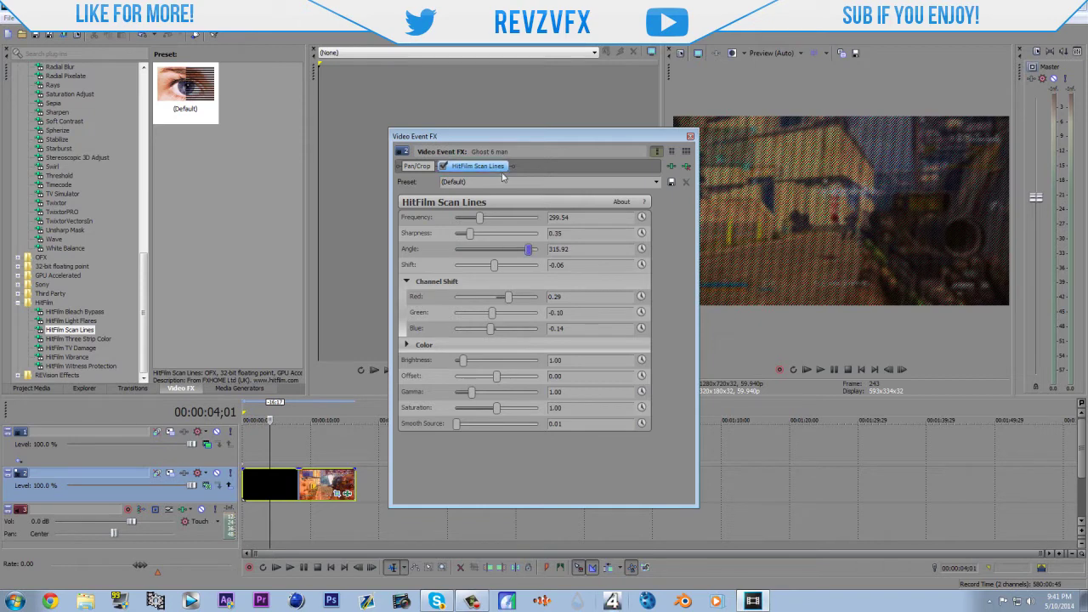
Swap Scan Lines for HitFilm Three Strip Color, testing Green and Blue before resetting them to 0.00.
left_click(686, 168)
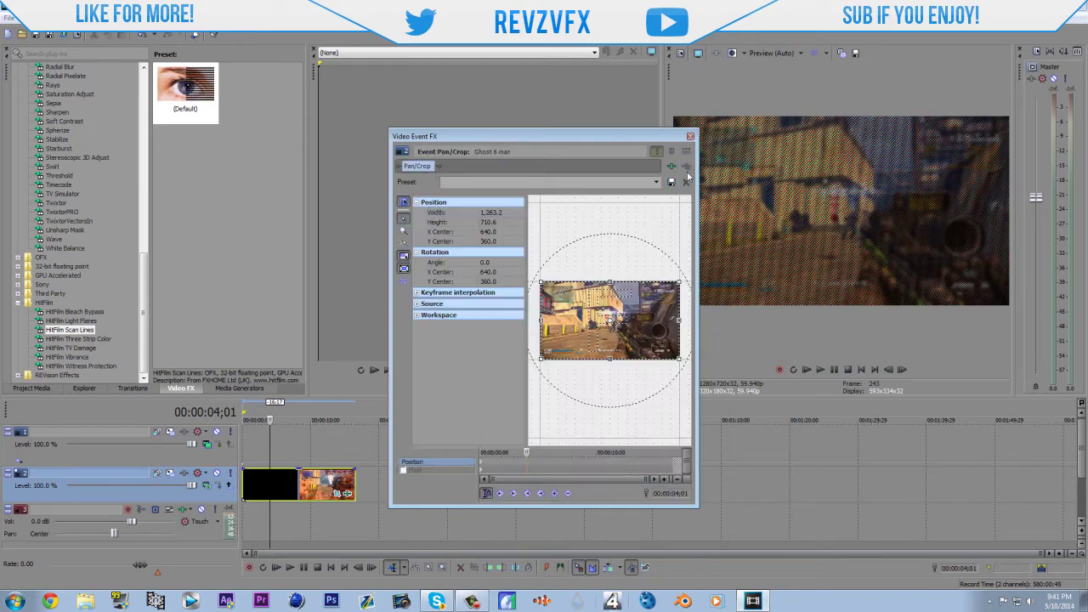
left_click(76, 341)
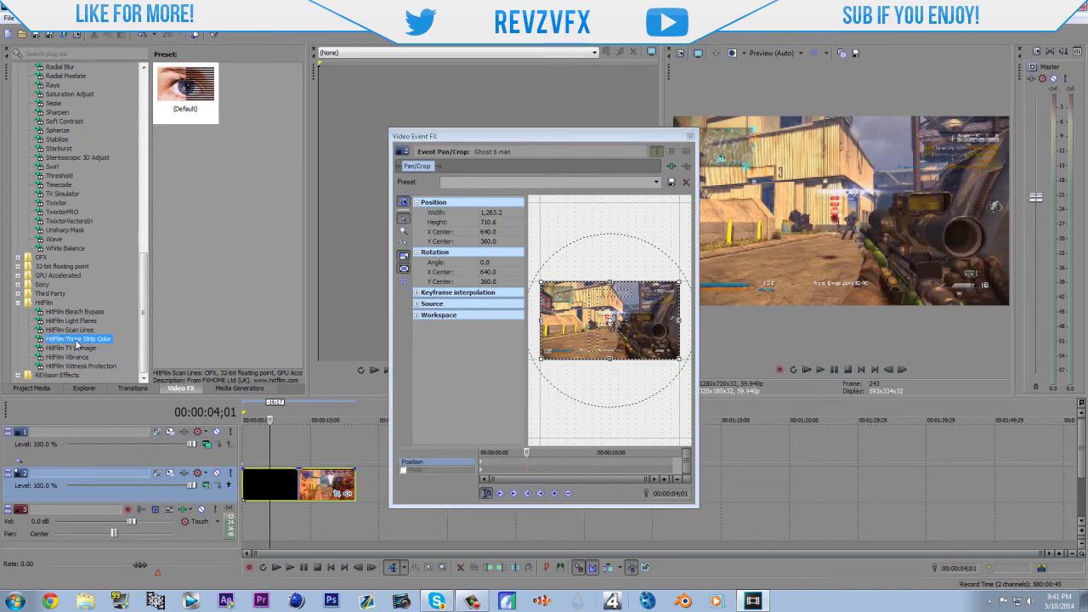
left_click_drag(166, 85, 333, 480)
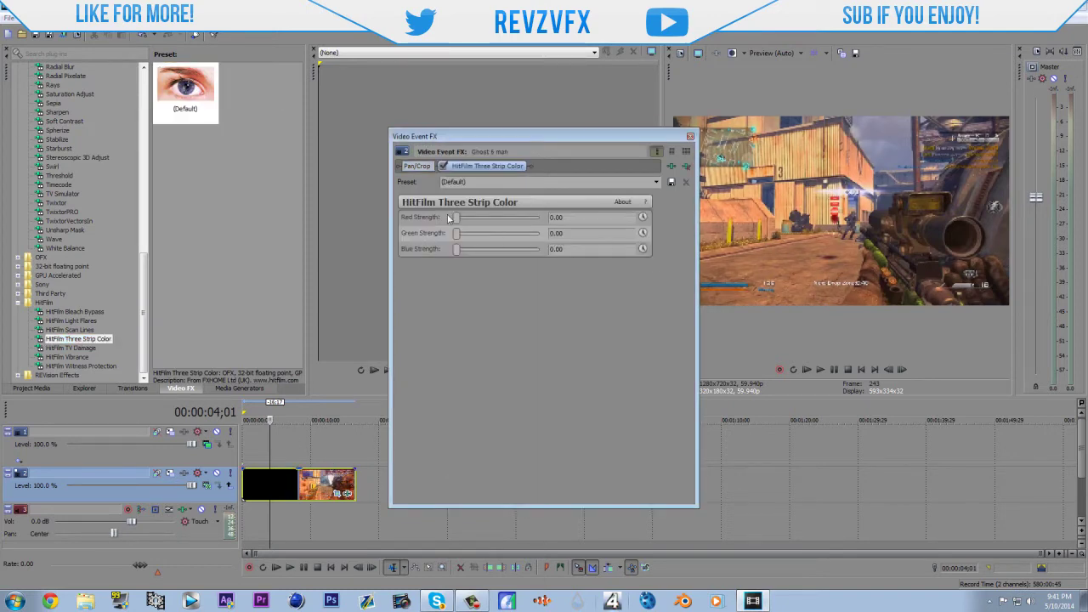
left_click_drag(450, 235, 544, 236)
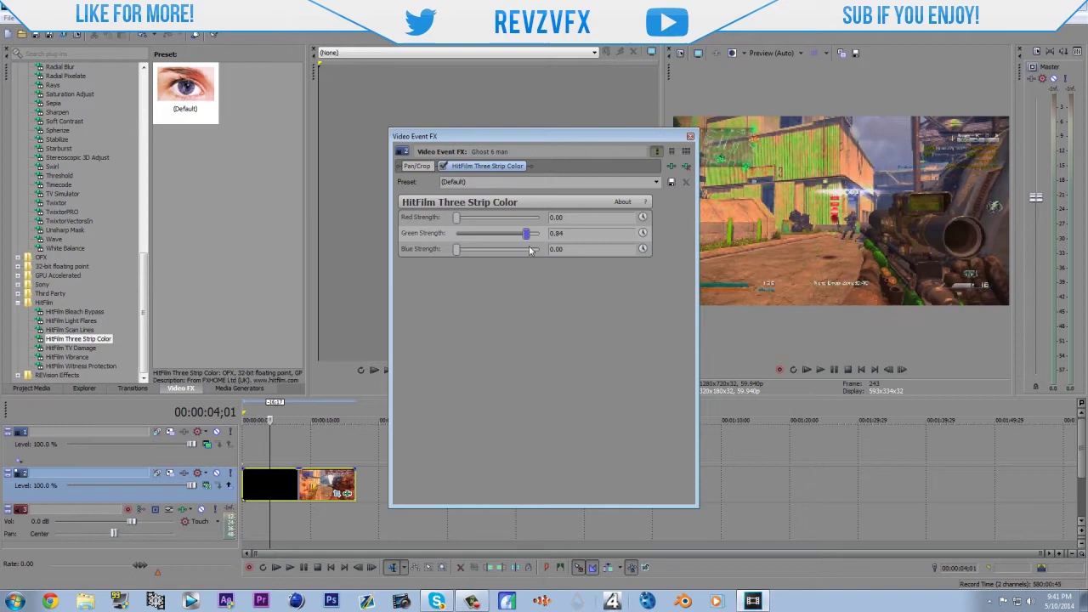
left_click(642, 233)
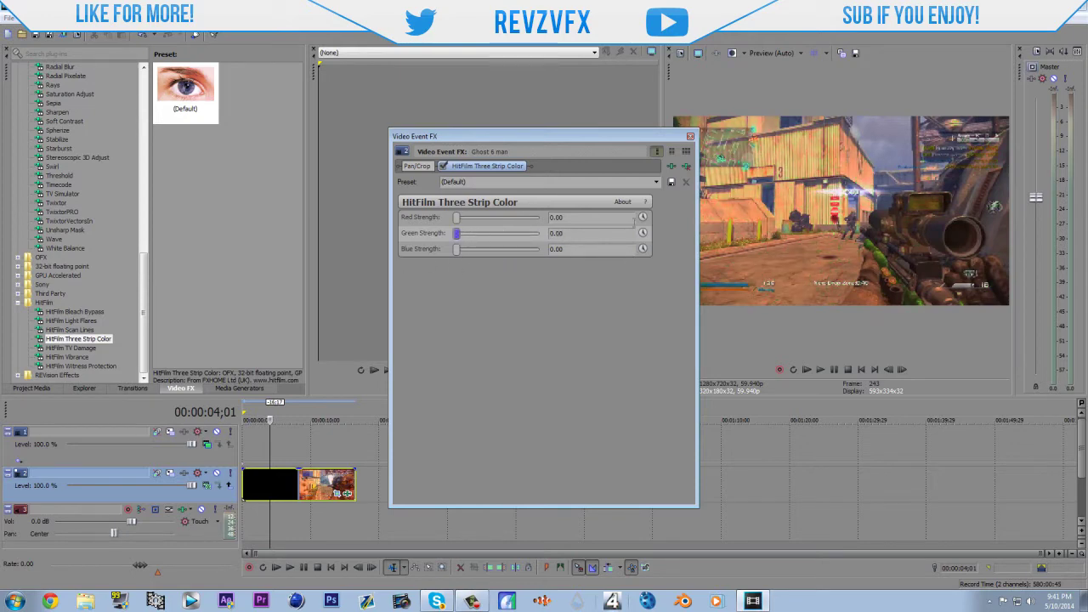
mouse_move(453, 249)
left_mouse_down()
mouse_move(572, 250)
mouse_move(454, 249)
mouse_move(586, 235)
mouse_move(444, 250)
left_mouse_up()
Park the playhead at 00:00:10;16 and move the effects window up and left.
left_click(314, 488)
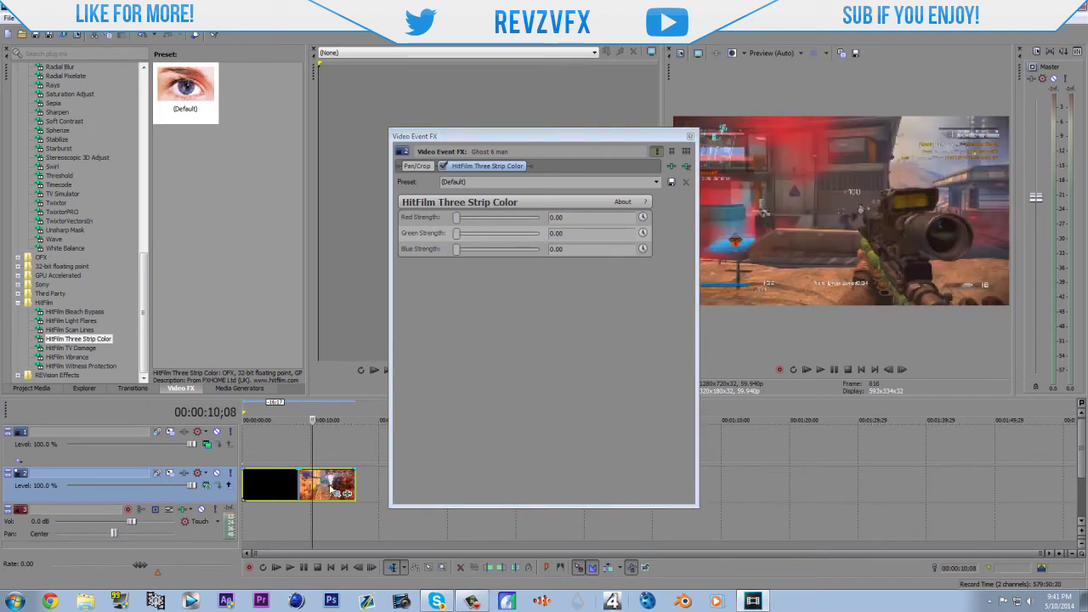
left_click(330, 488)
left_click(321, 489)
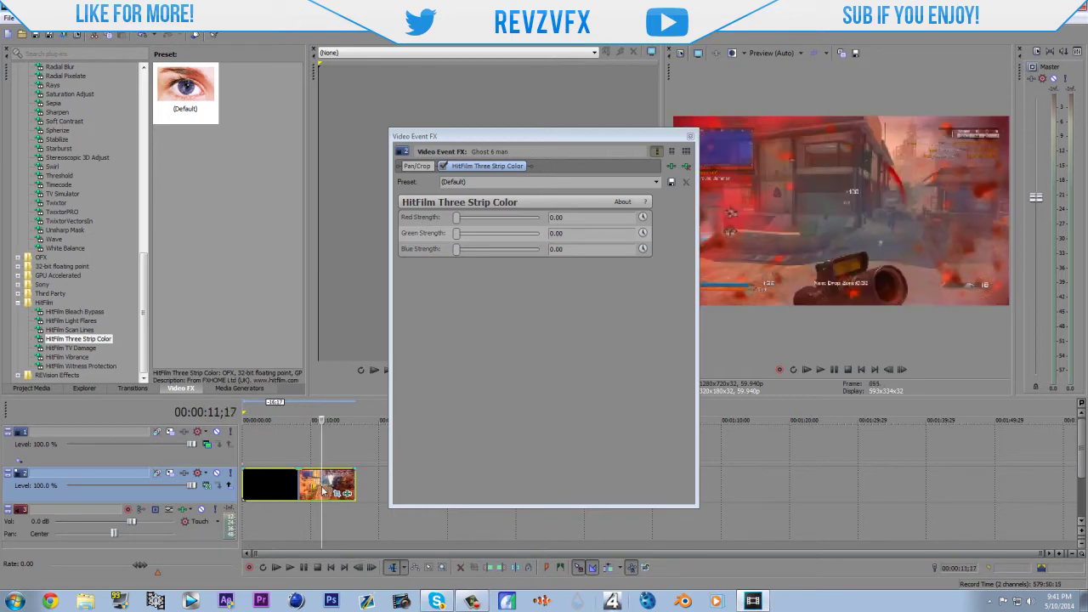
left_click(319, 489)
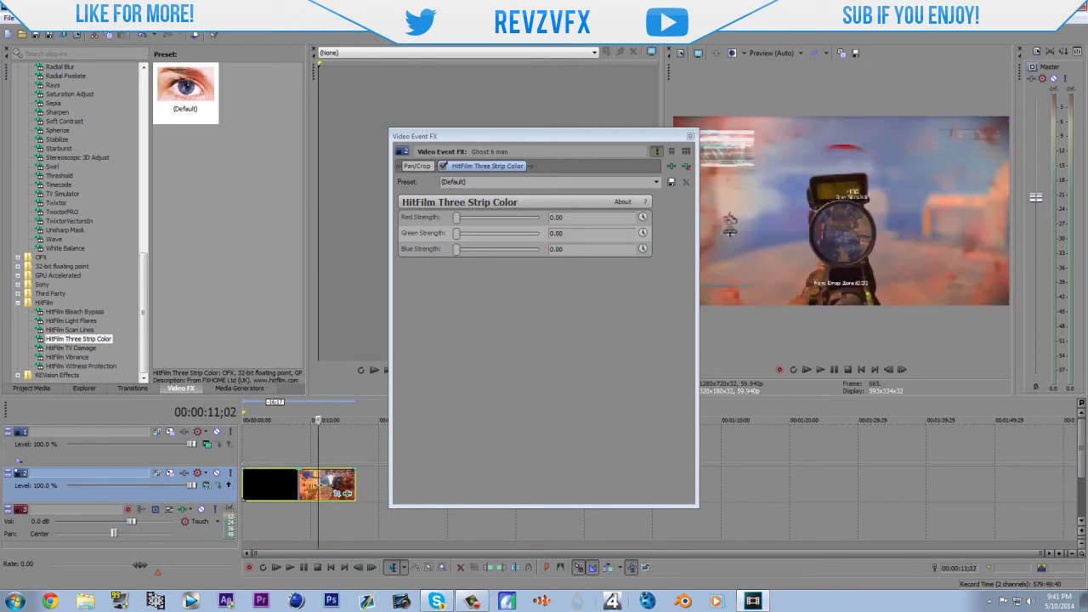
left_click(316, 486)
left_click(315, 487)
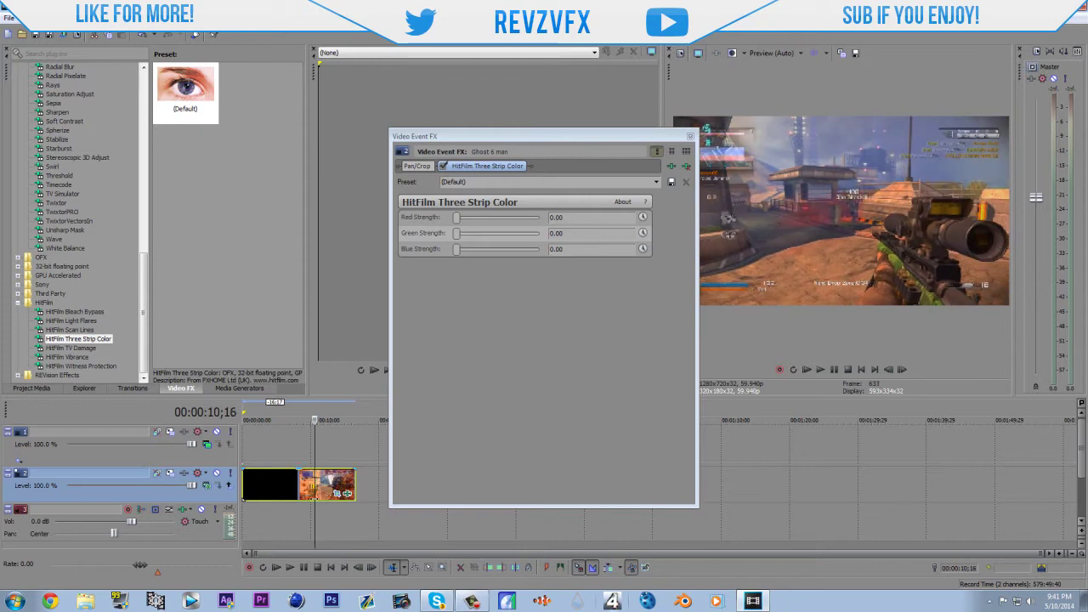
left_click_drag(650, 137, 575, 54)
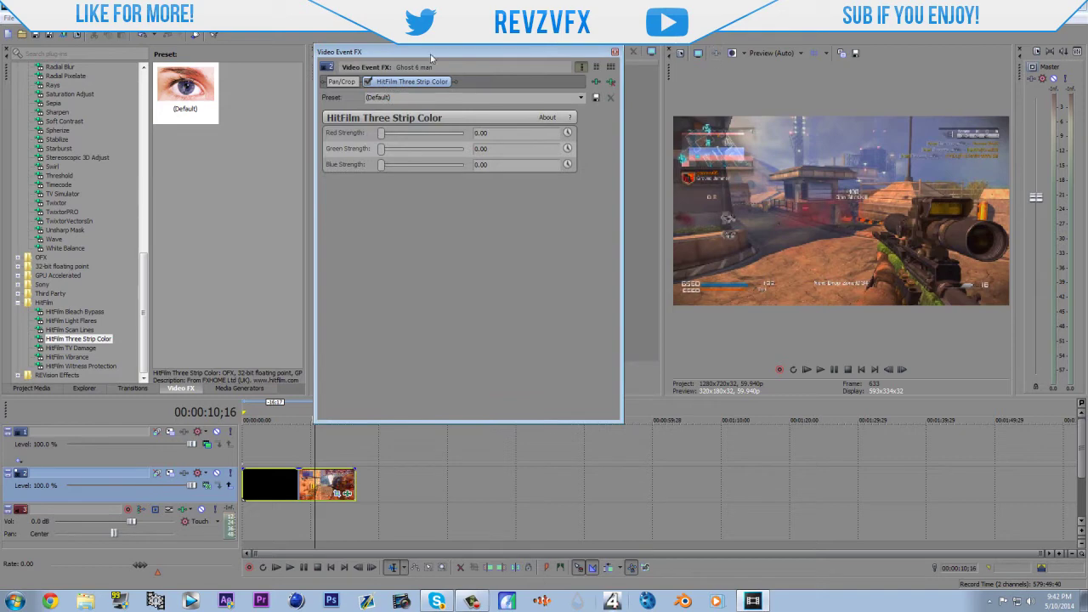
Drag the Video Event FX window to the upper left and shorten its height.
left_click_drag(451, 59, 383, 51)
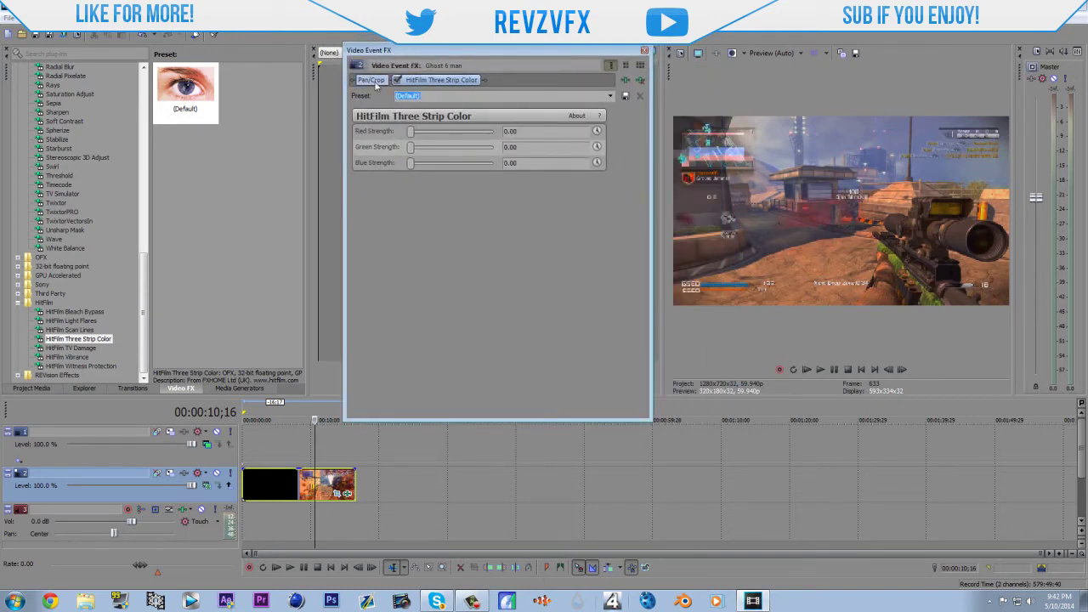
left_click_drag(587, 423, 587, 365)
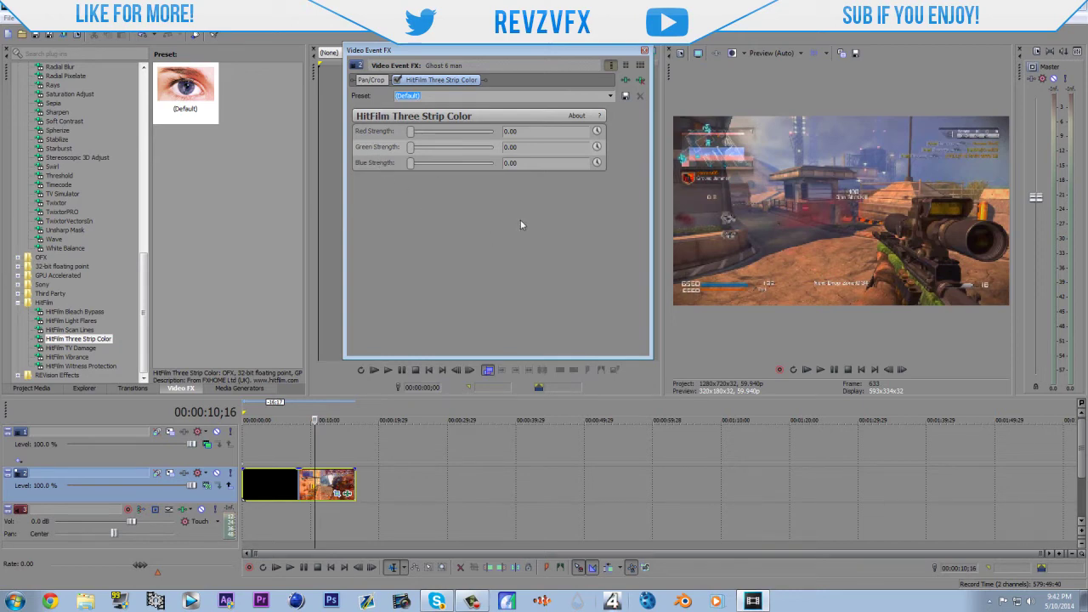
left_click_drag(478, 51, 286, 54)
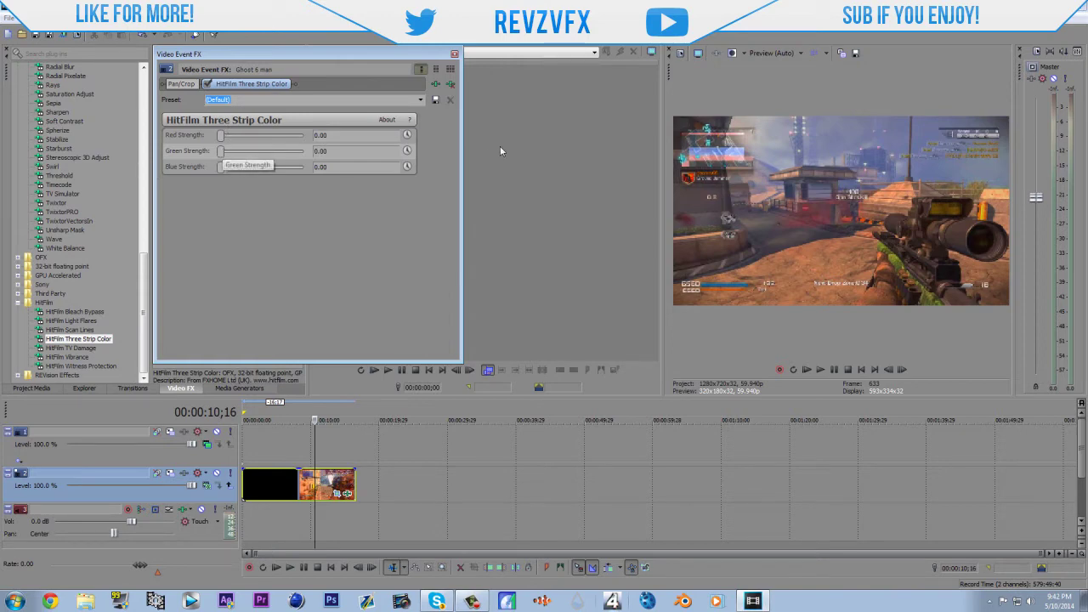
Advance the playhead to 00:00:10;20 and delete the empty top video track.
key("Right")
key("Right")
key("Right")
key("Right")
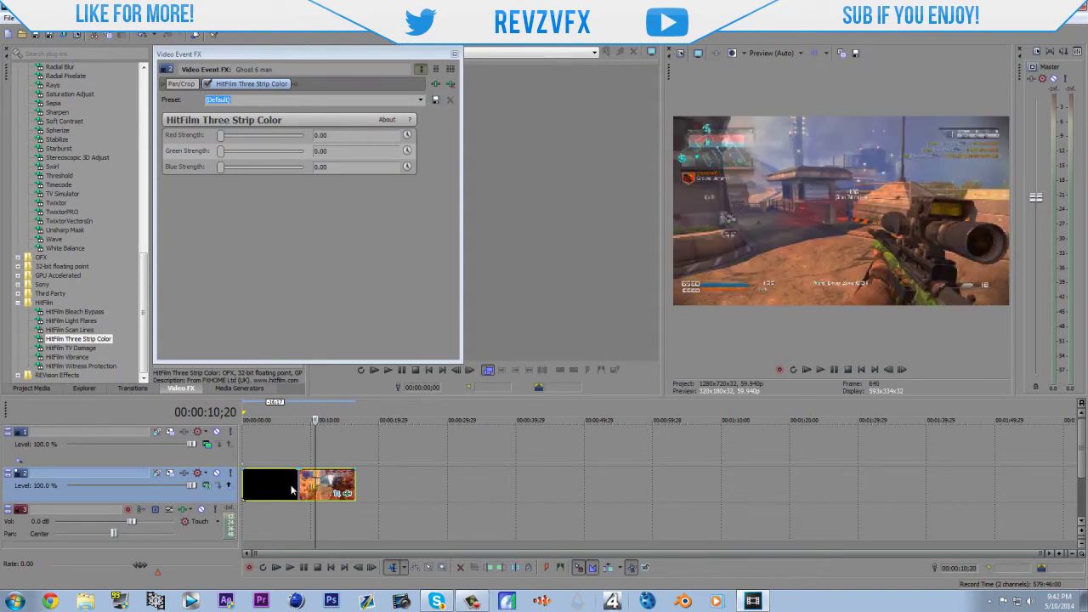
right_click(208, 499)
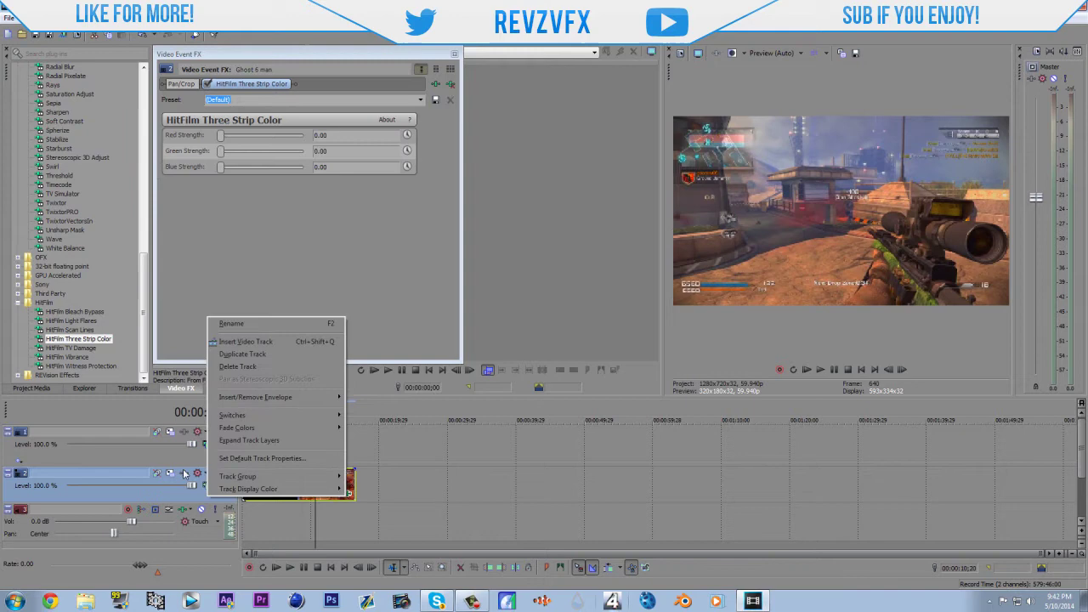
left_click(190, 459)
key("Delete")
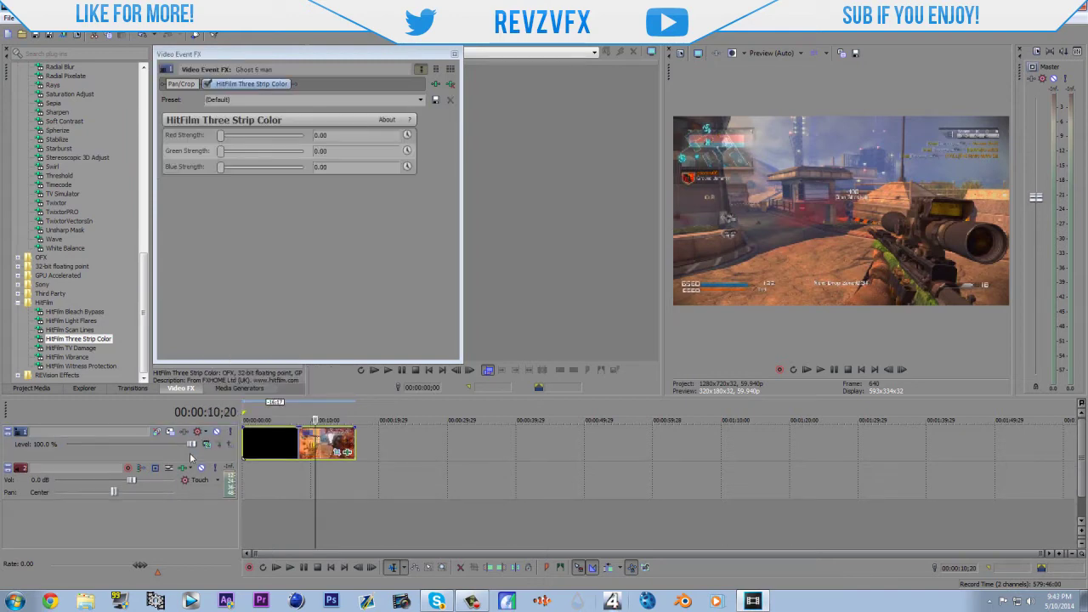
Duplicate the gameplay clip's video track.
right_click(210, 462)
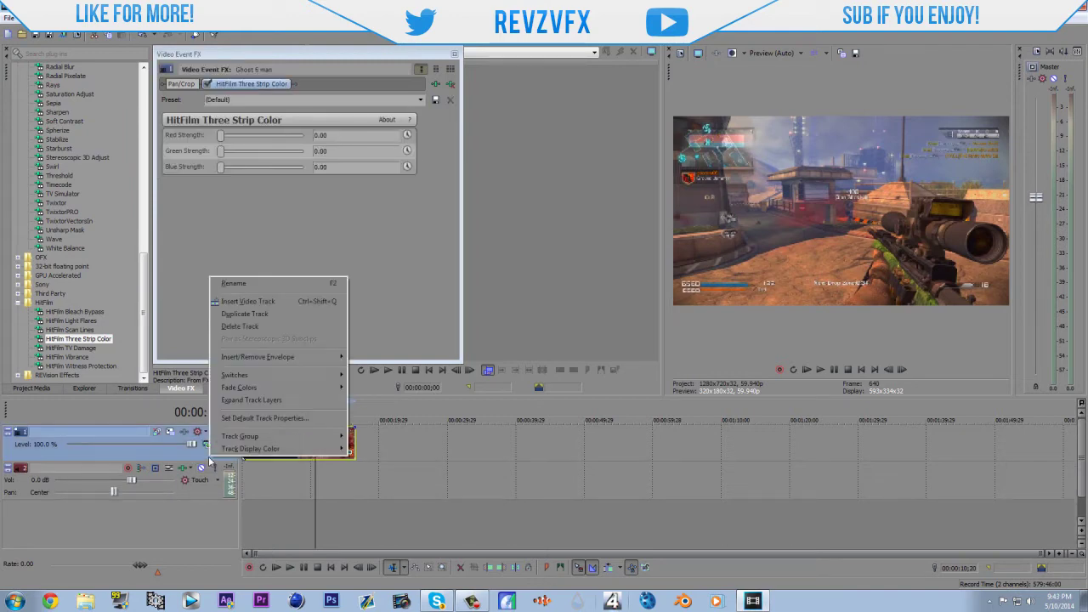
left_click(277, 316)
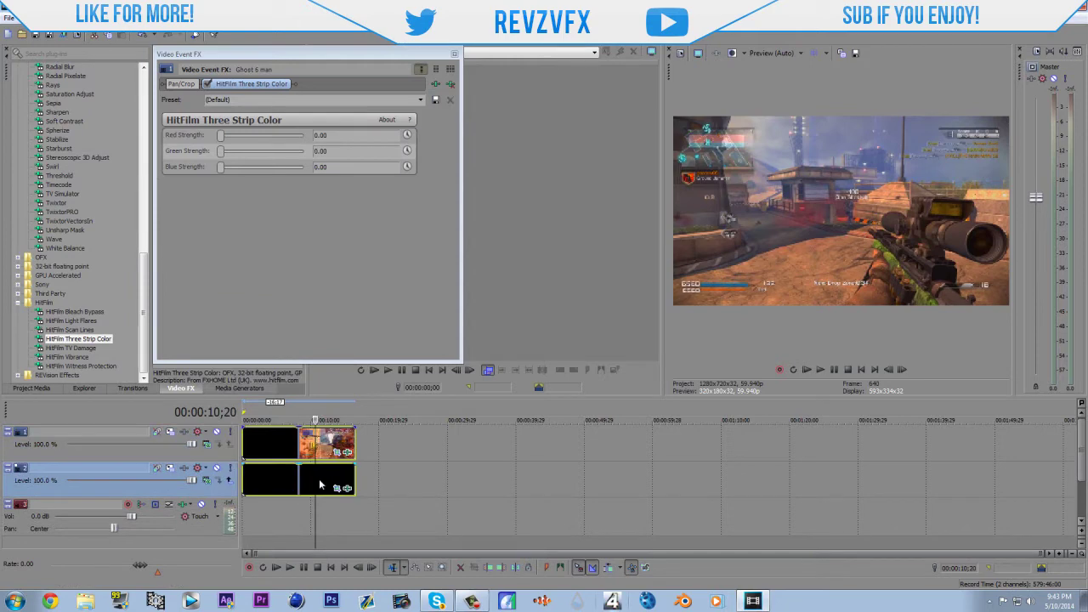
left_click(348, 95)
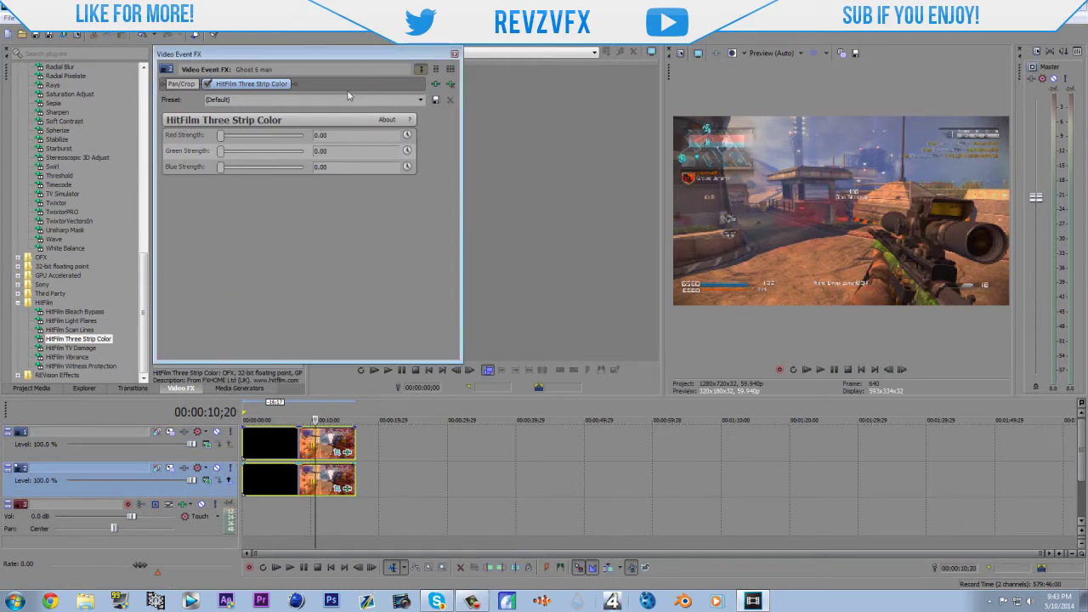
Remove Three Strip Color from the duplicated top clip.
left_click(449, 84)
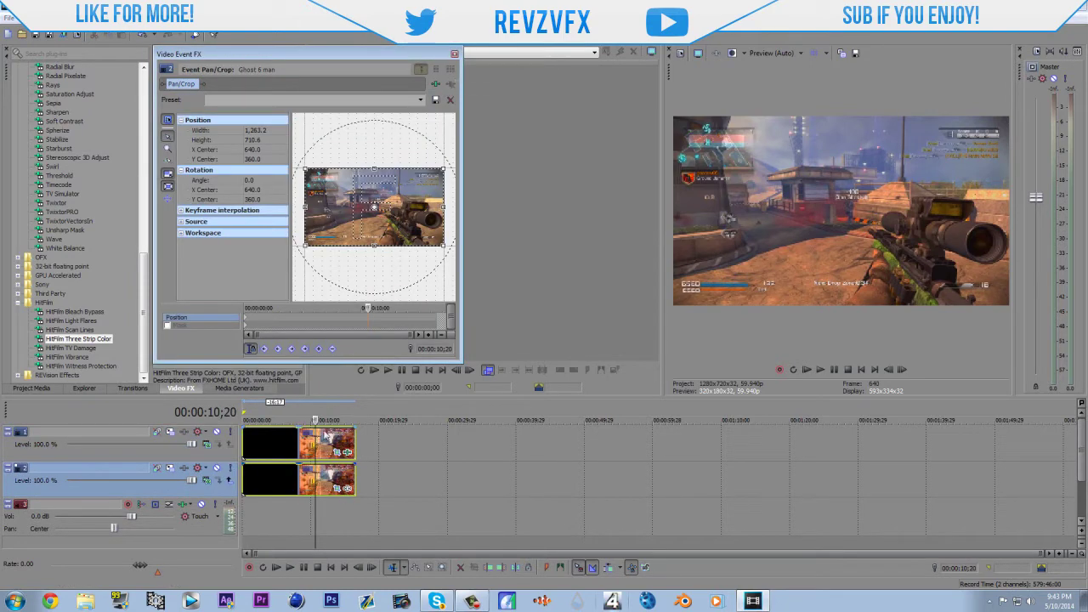
left_click(346, 454)
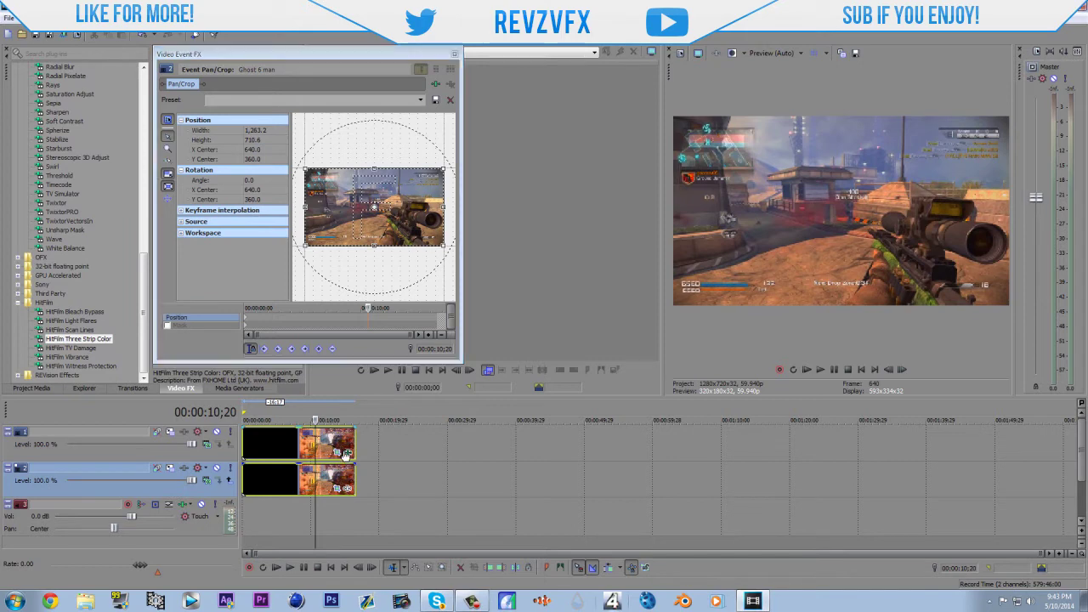
left_click(346, 455)
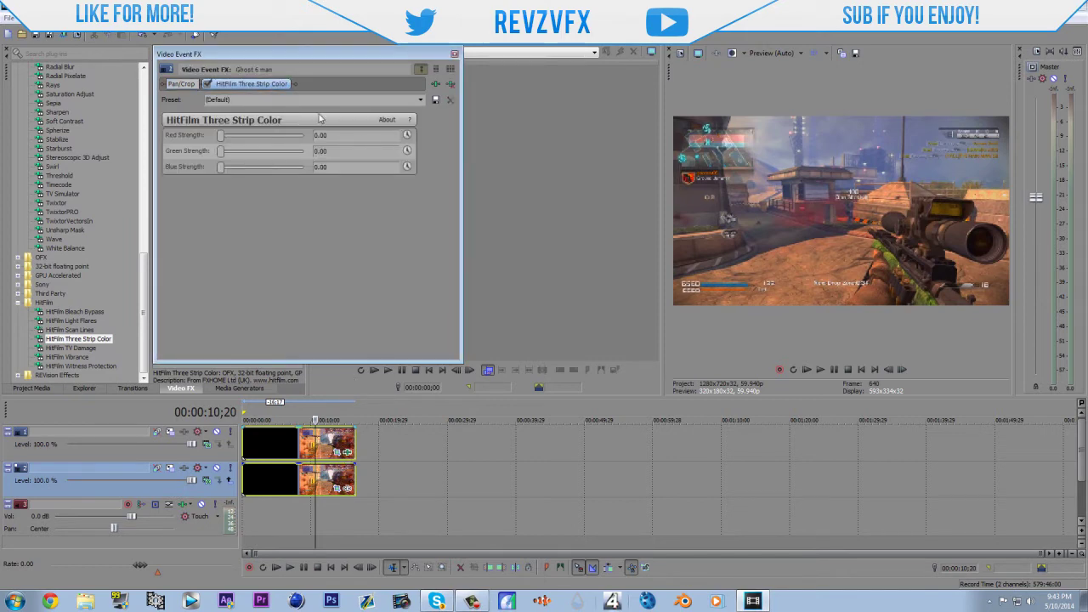
Enable masking in the top clip's Pan/Crop and trace a closed path around the rifle.
left_click(339, 455)
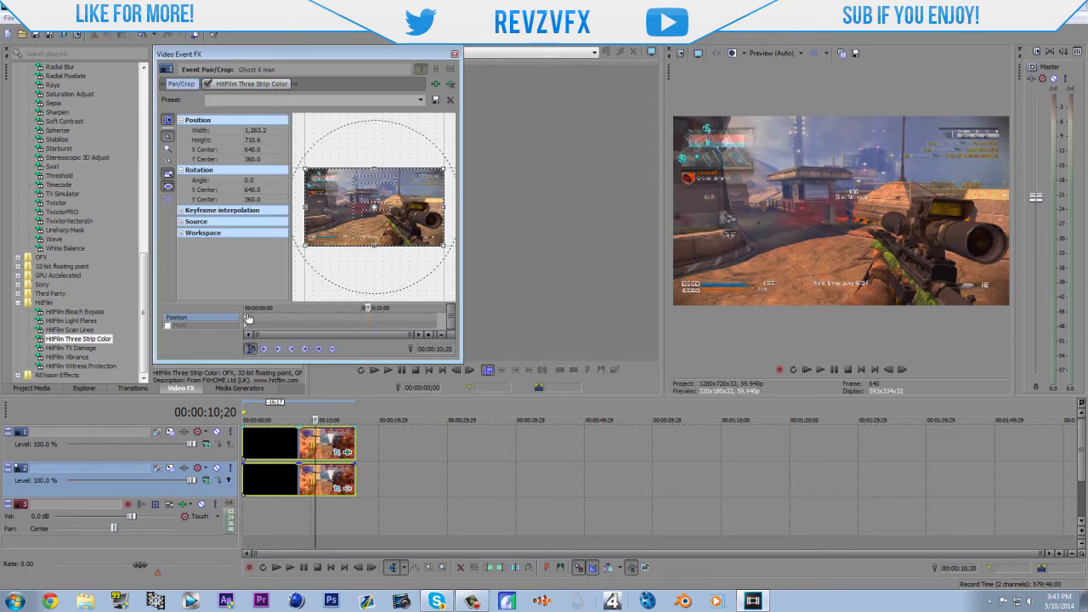
left_click(167, 326)
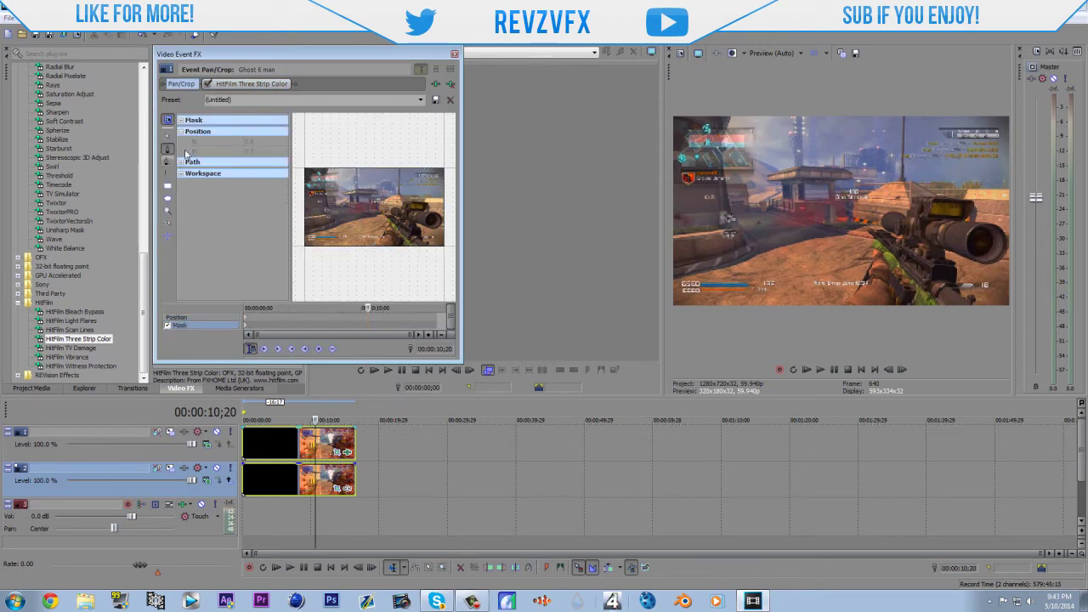
left_click(397, 249)
left_click(384, 221)
left_click(410, 230)
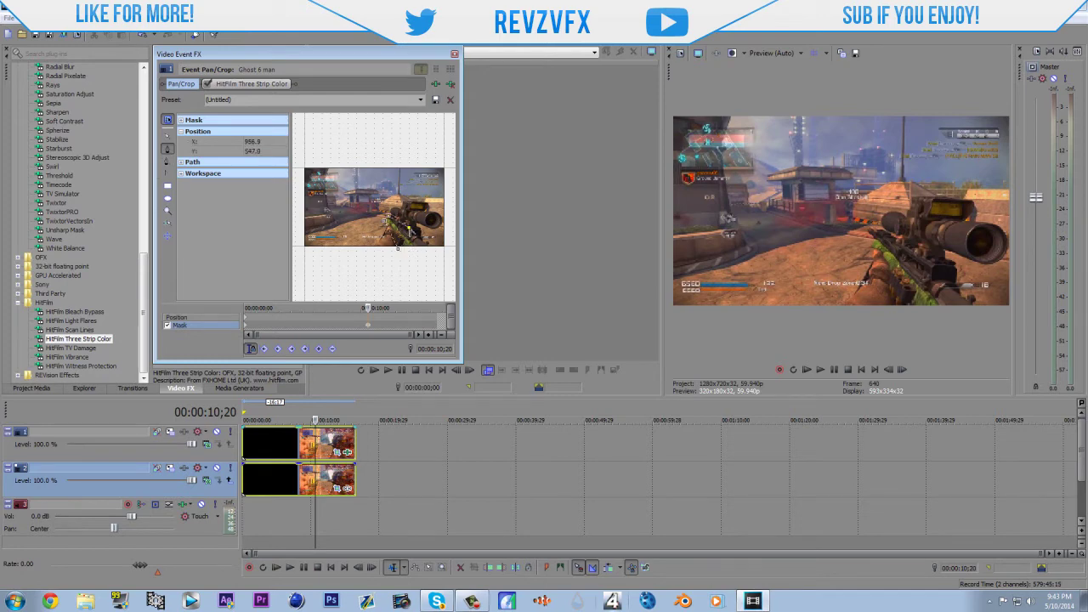
left_click(399, 248)
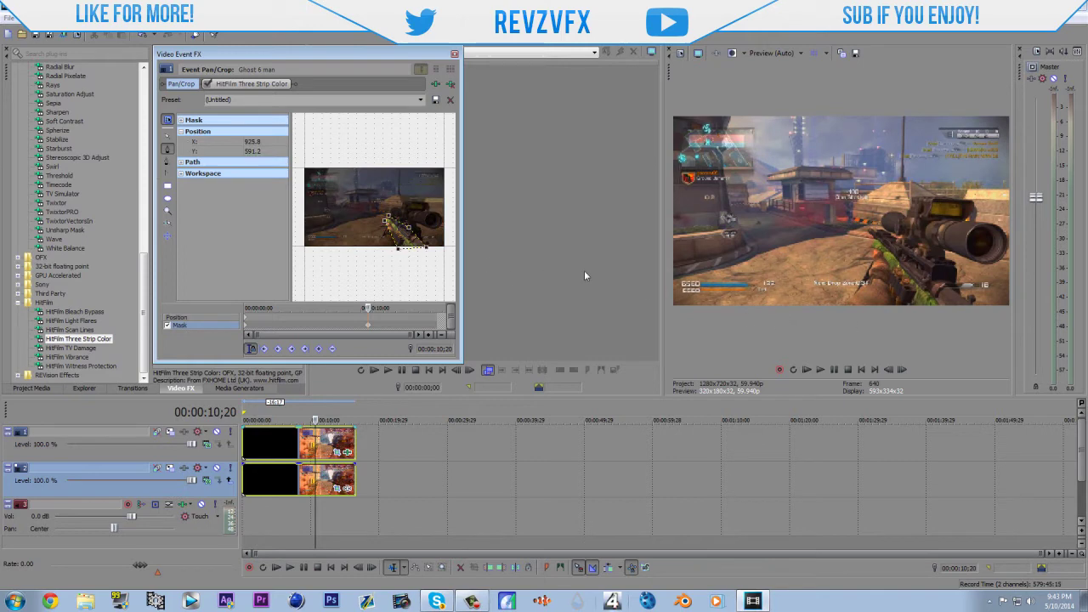
Set the preview quality to Good (Full).
left_click(771, 52)
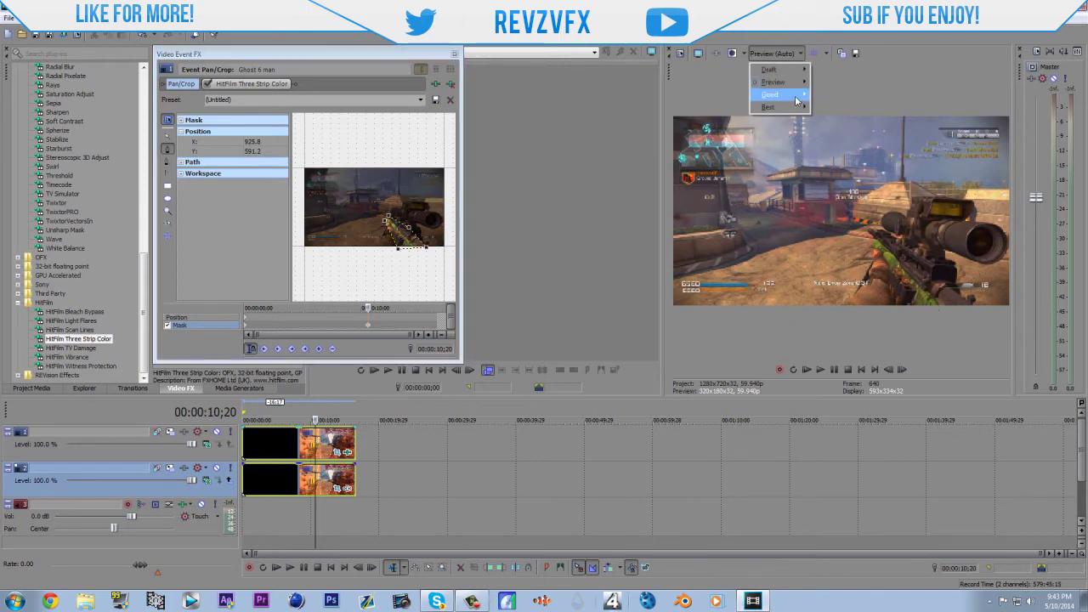
mouse_move(782, 99)
left_click(820, 107)
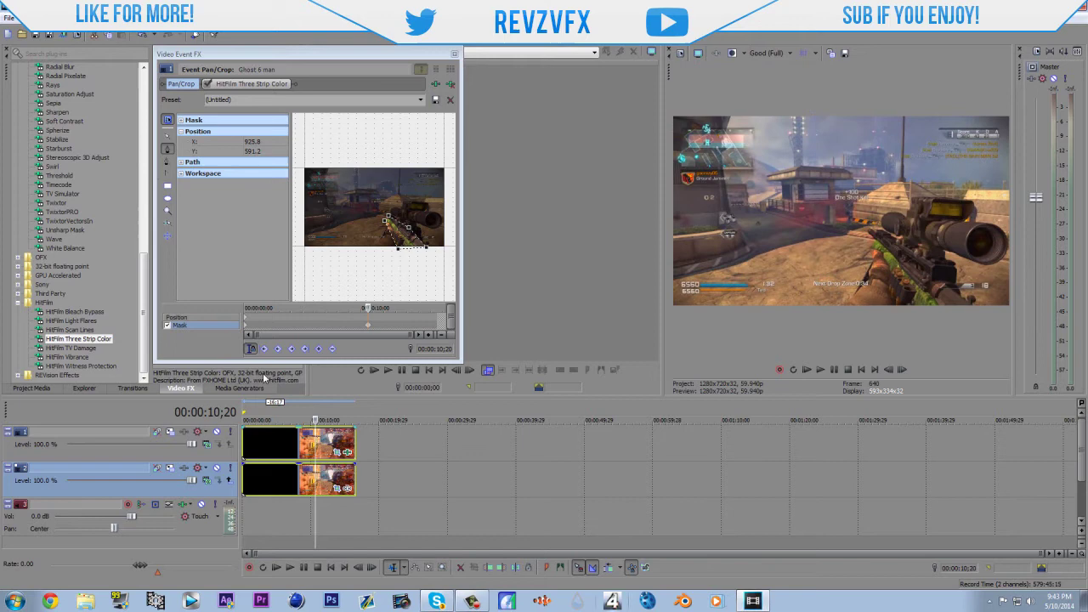
Try Three Strip Color's green and blue (0.79) strengths, reset red, then remove it and close Event FX.
left_click(347, 451)
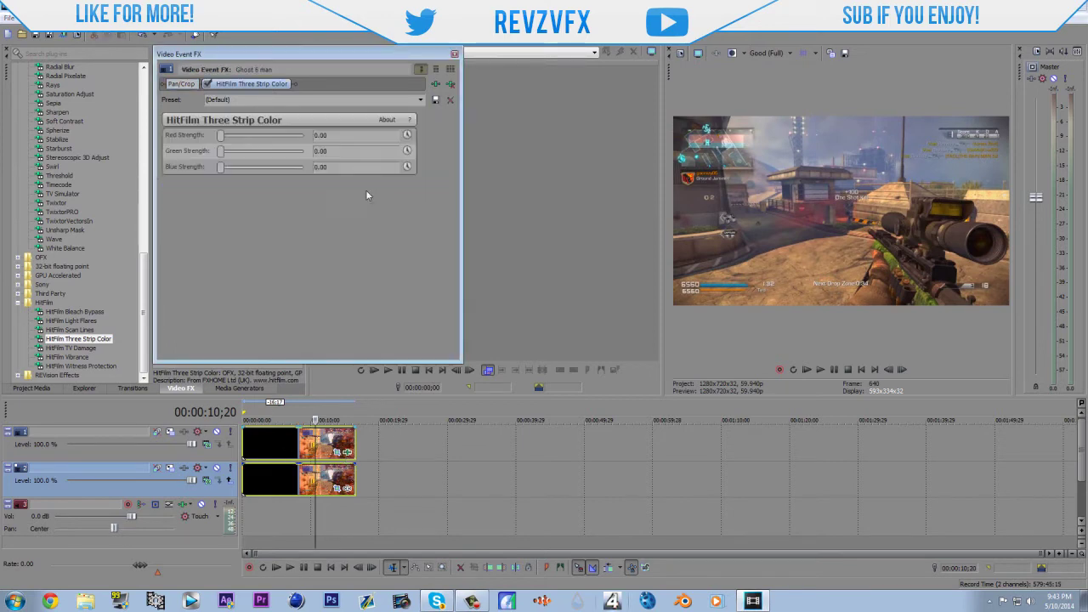
left_click_drag(223, 151, 298, 151)
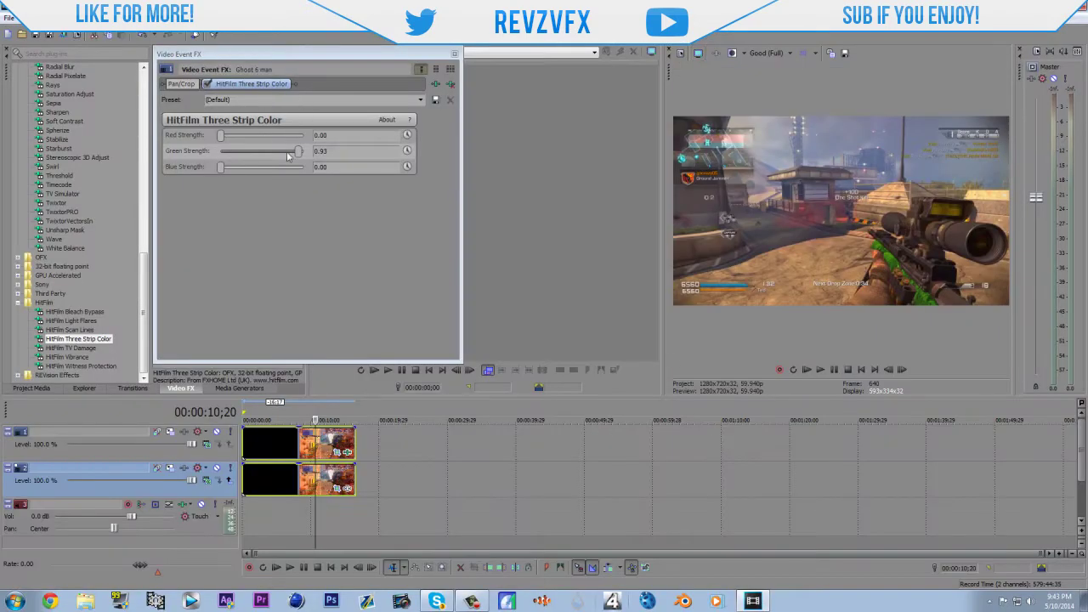
left_click_drag(298, 154, 221, 153)
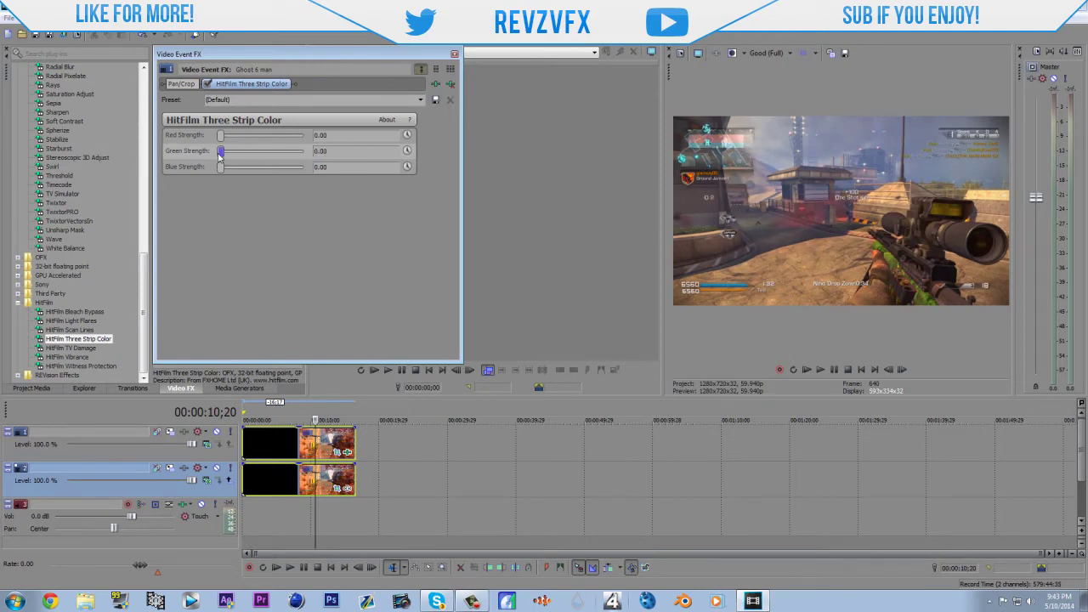
left_click_drag(221, 153, 293, 166)
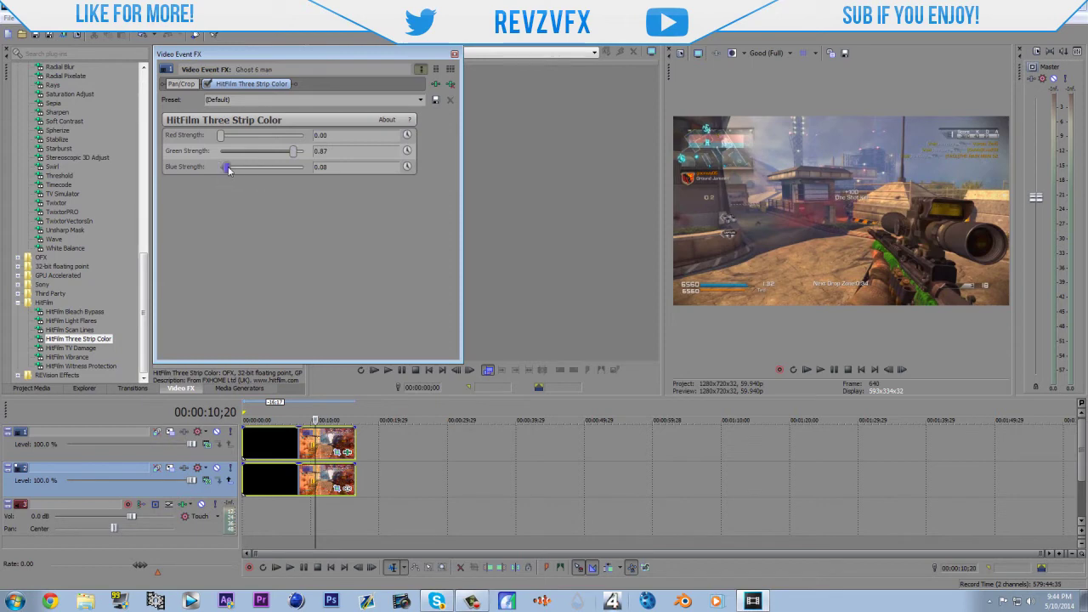
mouse_move(222, 166)
left_mouse_down()
mouse_move(286, 168)
mouse_move(211, 177)
left_mouse_up()
left_click_drag(212, 134, 199, 154)
left_click(452, 83)
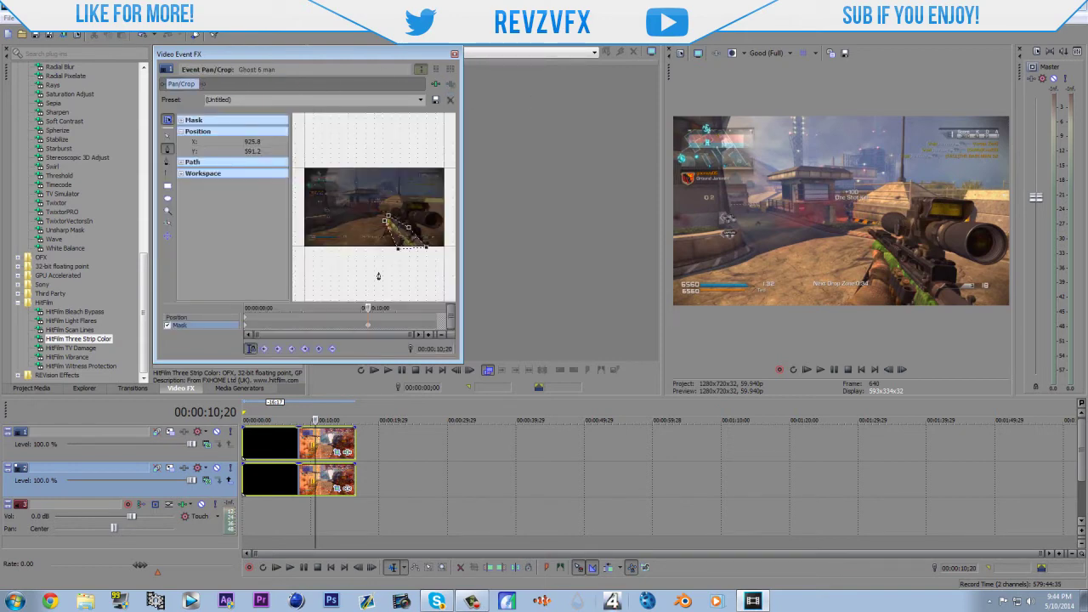
left_click(455, 53)
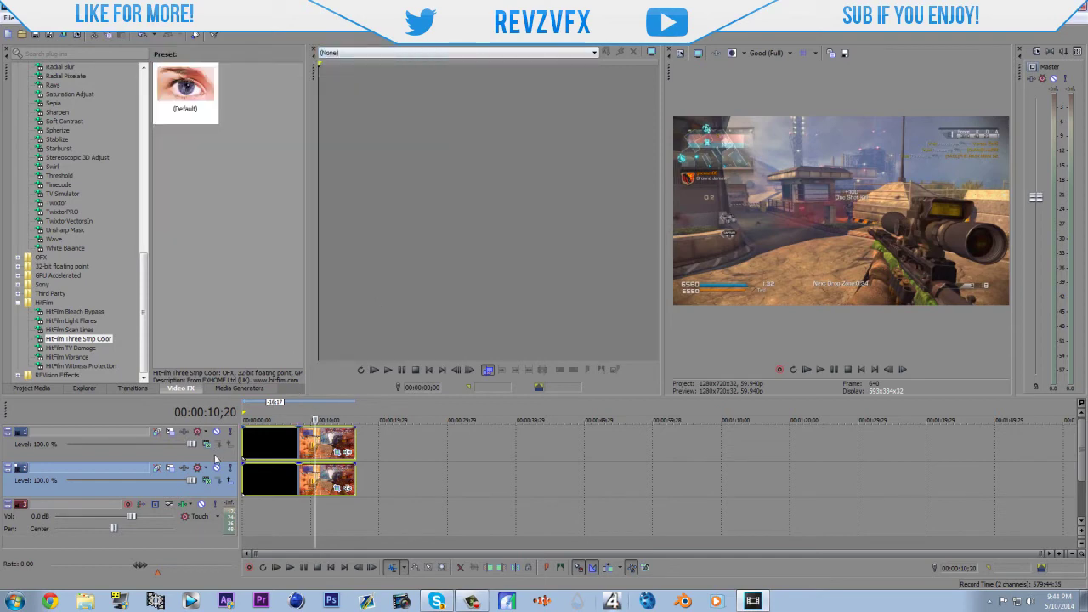
Delete the second video track and apply HitFilm TV Damage to the gameplay clip.
key("Delete")
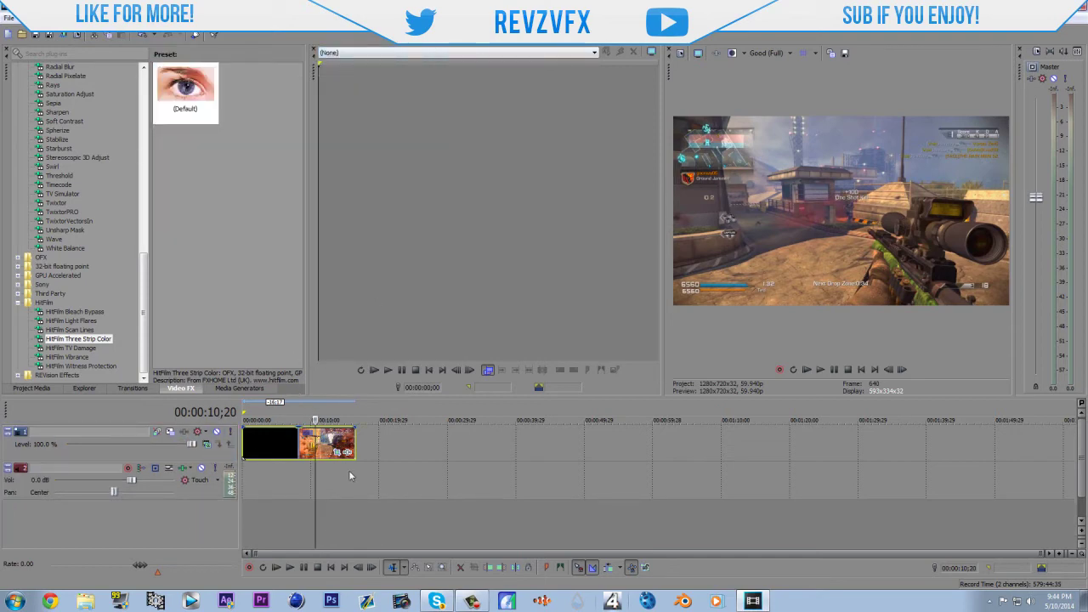
left_click(90, 349)
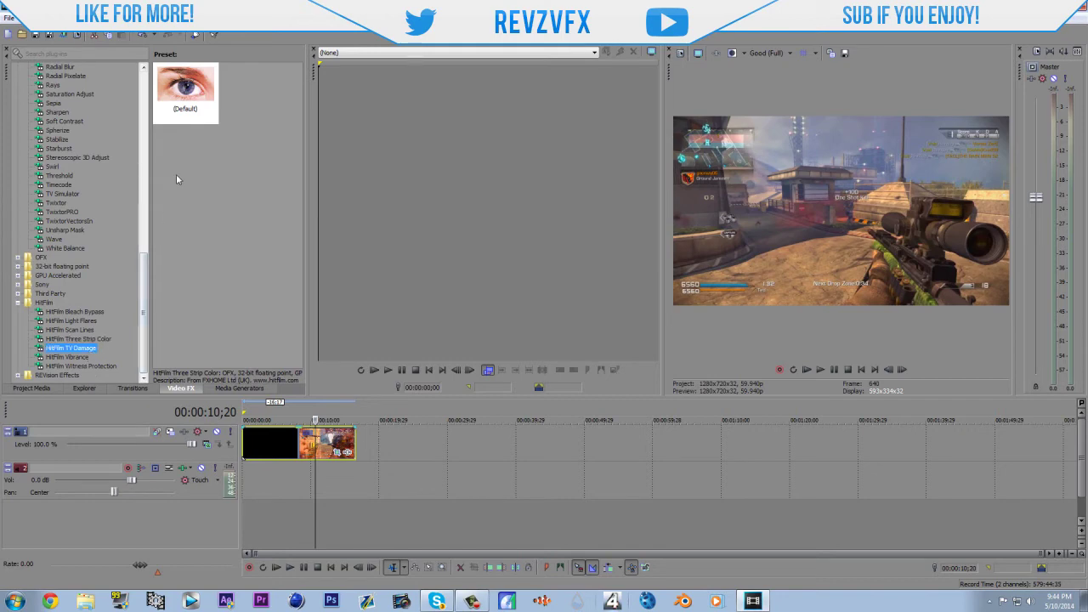
left_click_drag(185, 89, 323, 443)
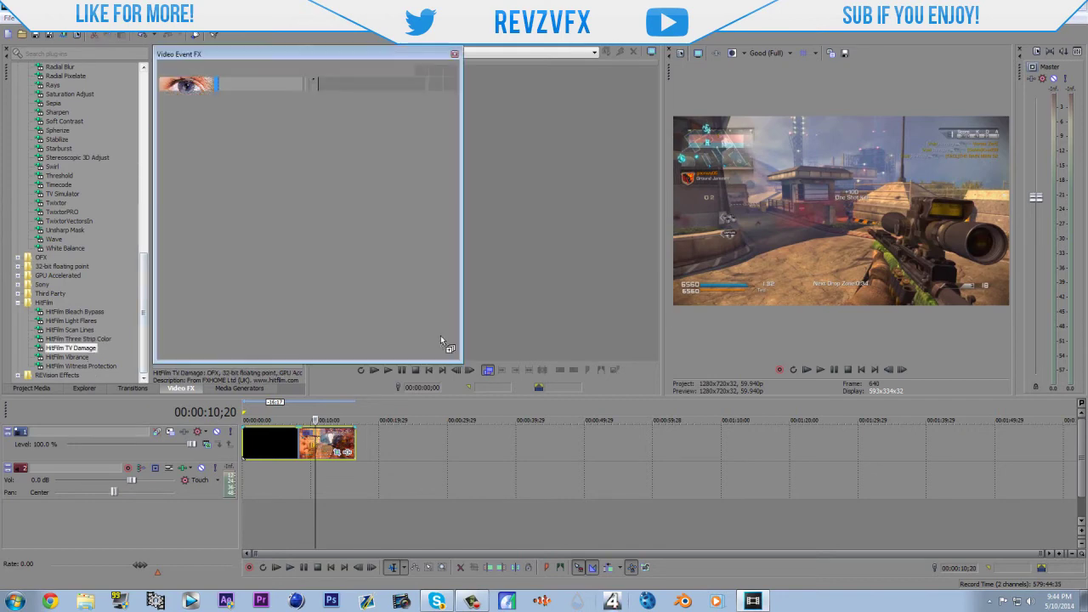
Mark a loop region over the clip and play it back to preview the damage.
left_click(430, 370)
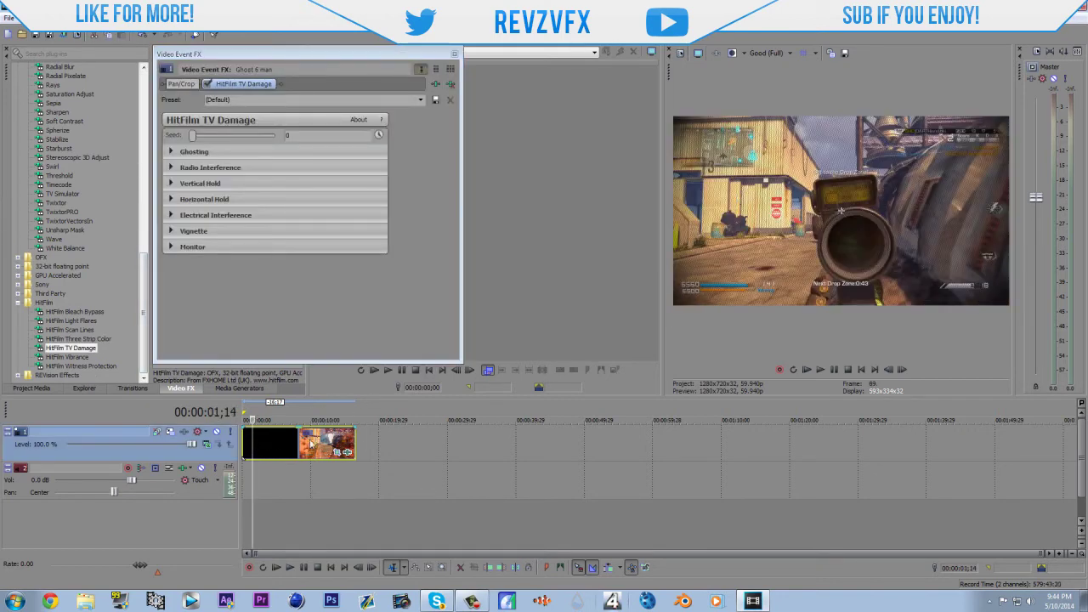
left_click(768, 53)
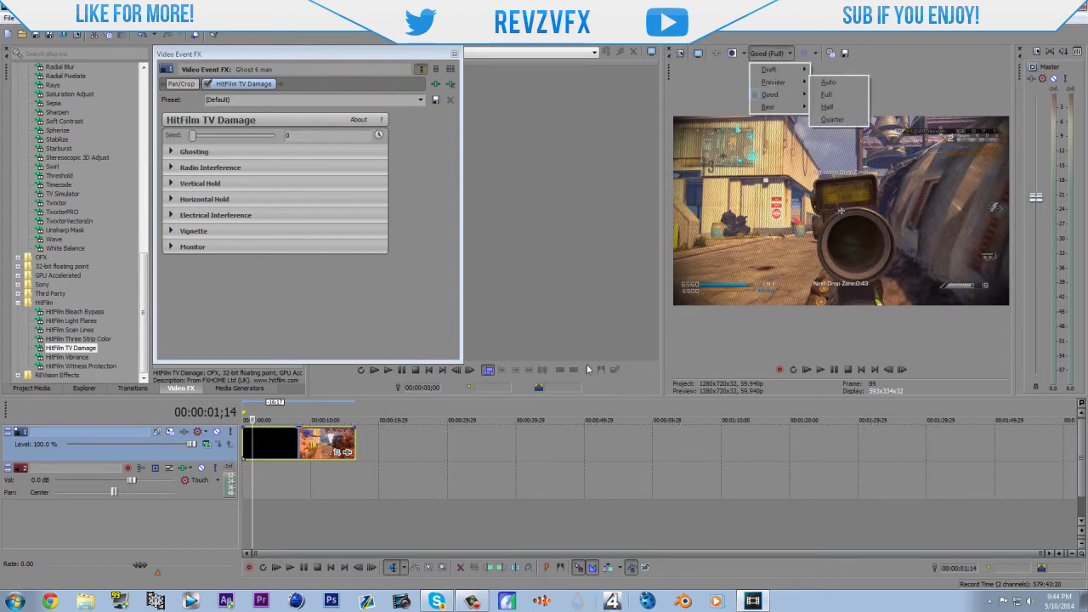
left_click(272, 415)
left_click_drag(271, 415, 356, 420)
key("space")
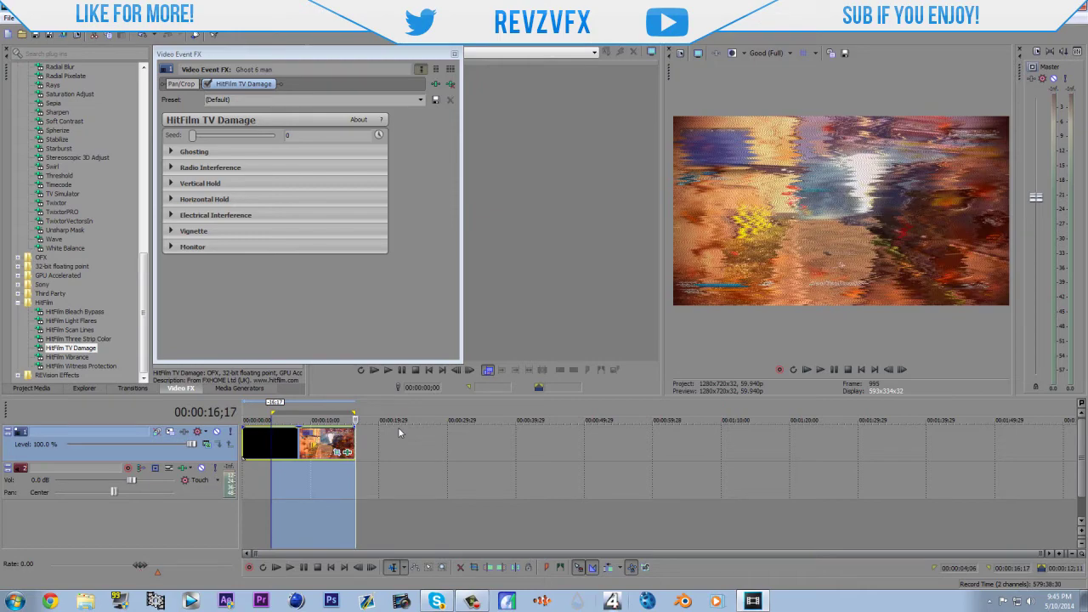
key("space")
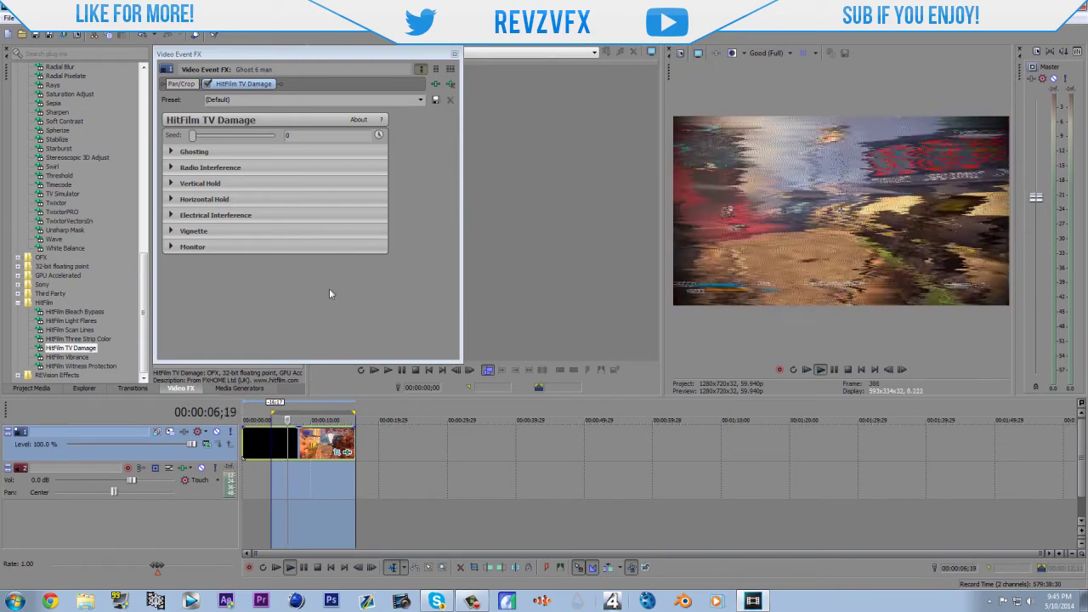
key("space")
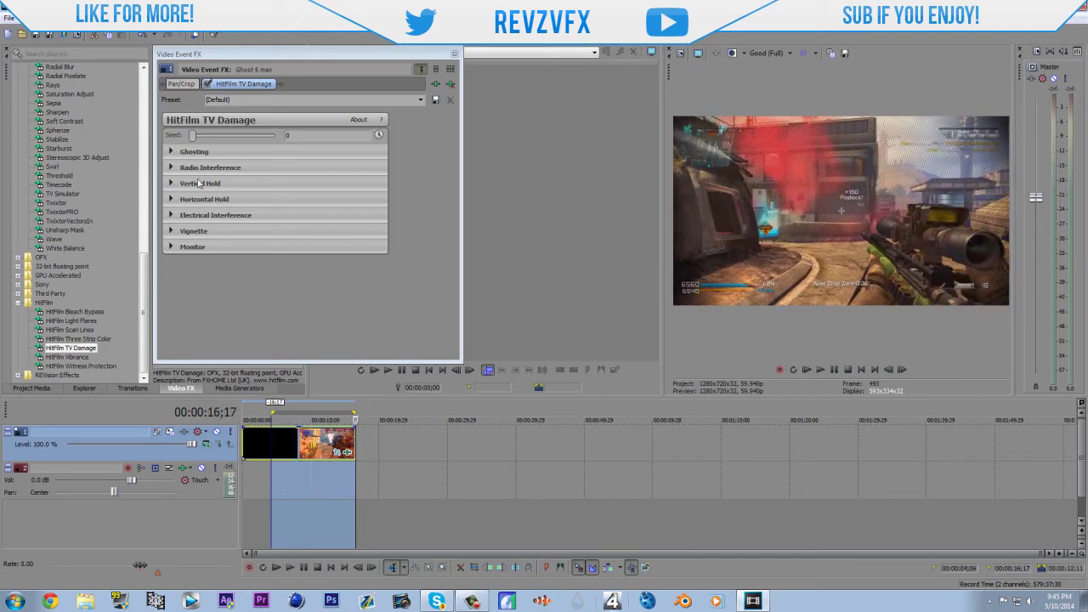
left_click(303, 451)
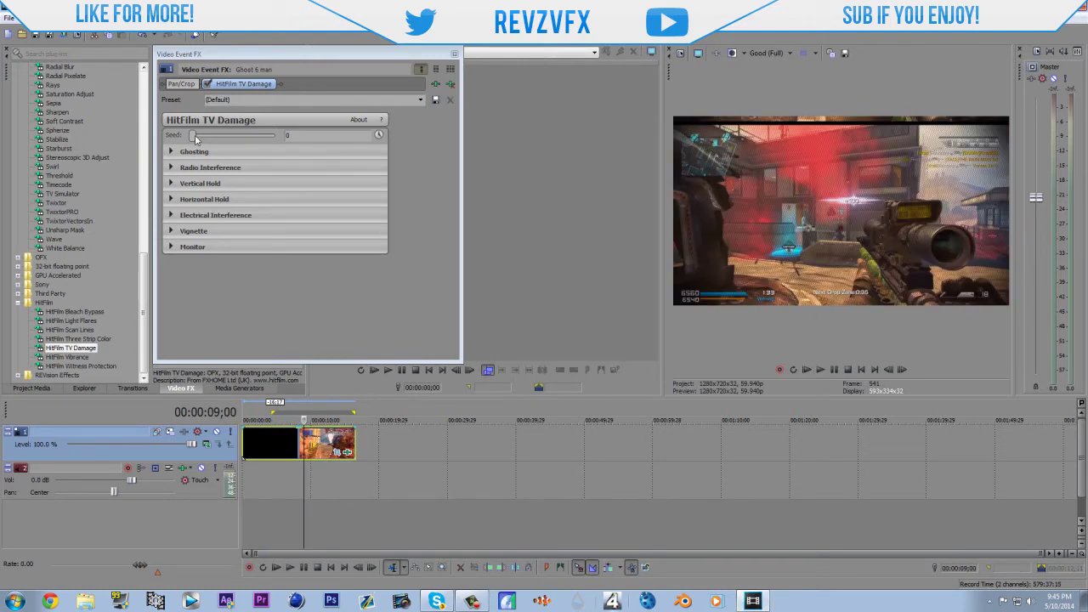
Set the TV Damage Seed to 2857 and preview Ghosting with 4 ghosts.
left_click_drag(194, 136, 219, 141)
left_click(170, 152)
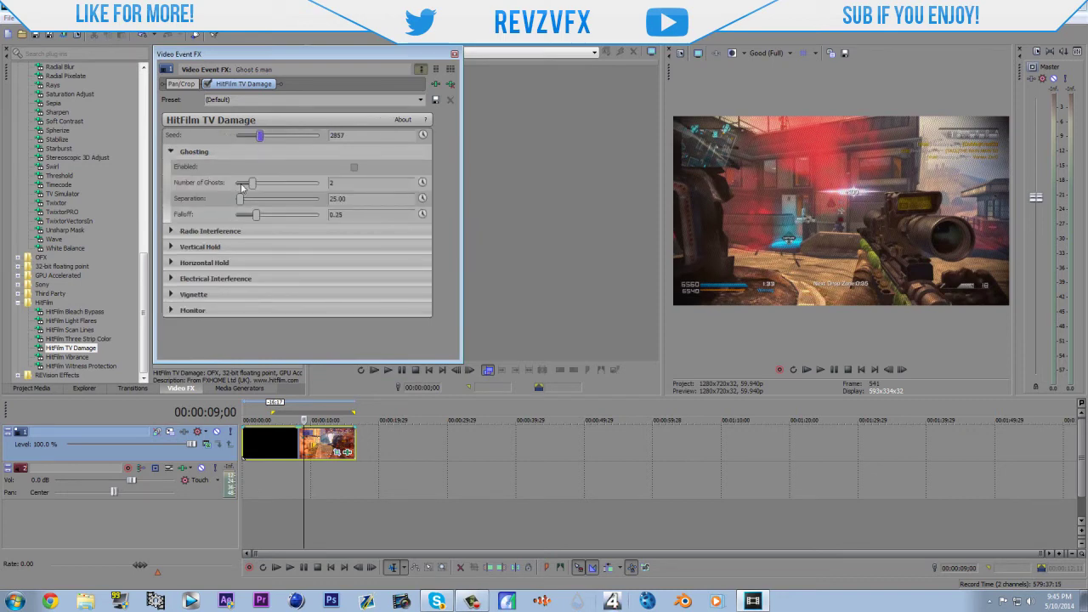
left_click_drag(242, 187, 270, 185)
left_click(286, 439)
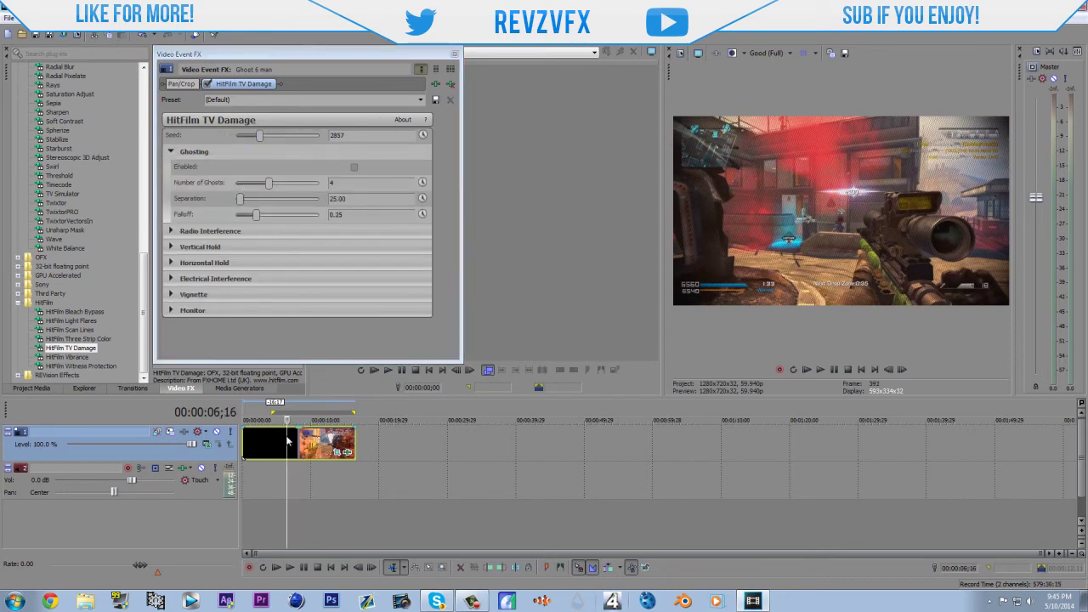
key("space")
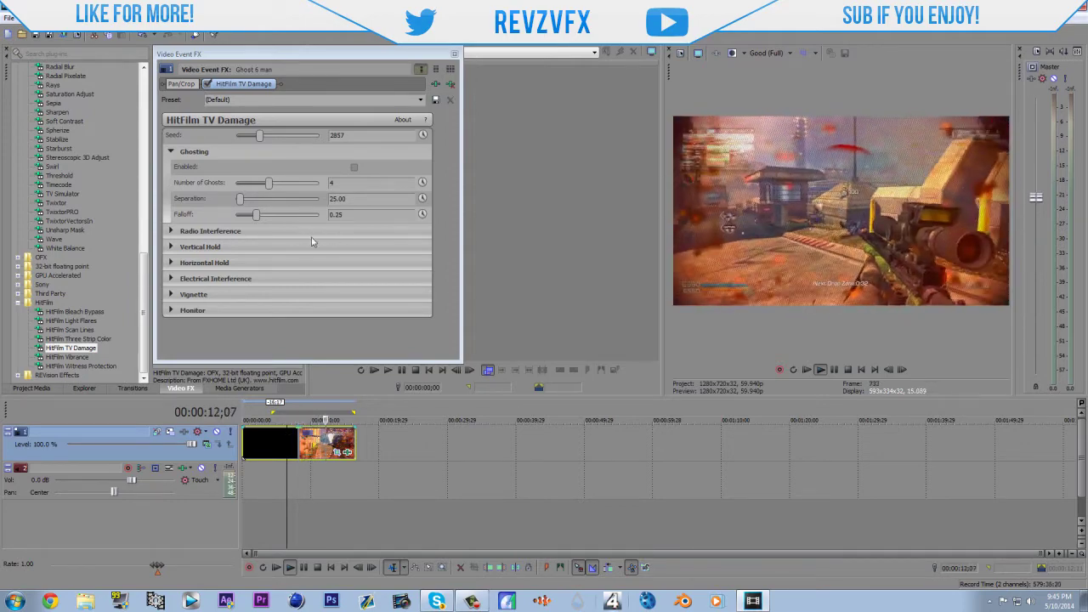
key("space")
Try Separation 119.05, settle on 27.21 with 1 ghost, and enable Ghosting.
left_click_drag(240, 200, 259, 208)
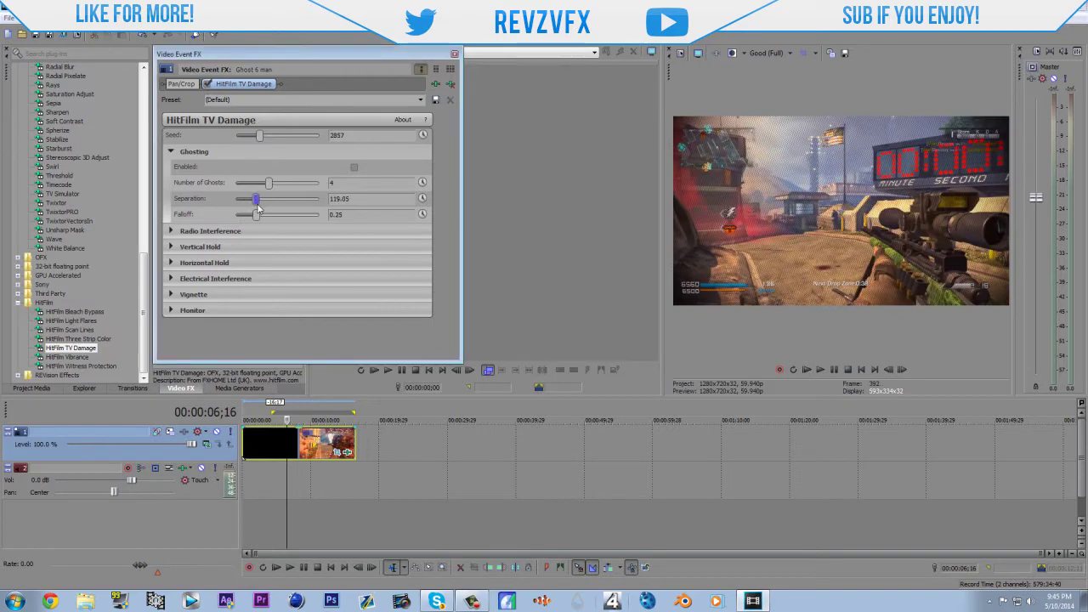
left_click(274, 442)
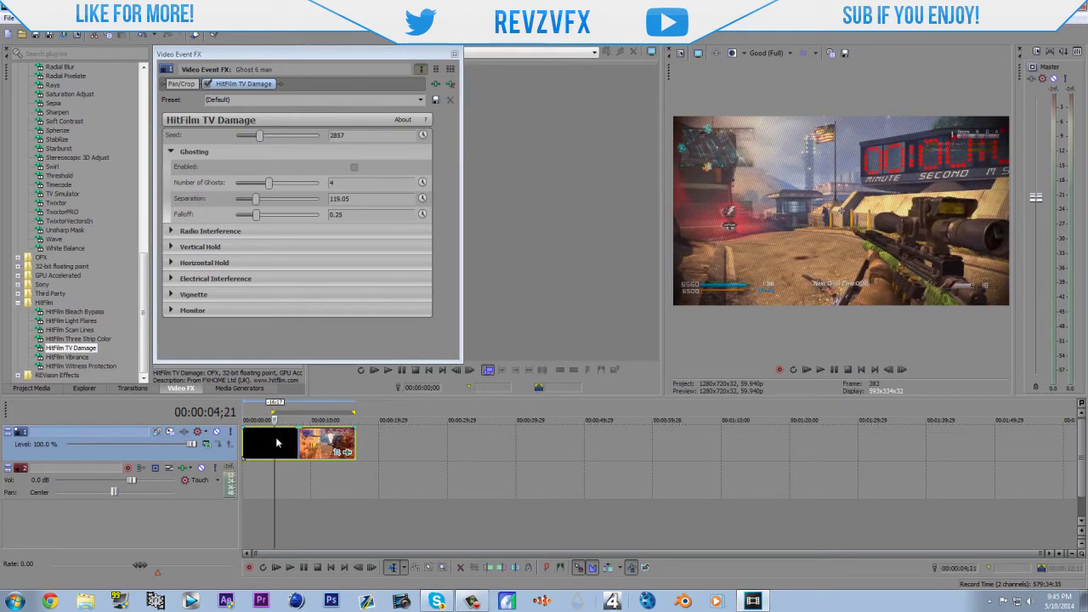
key("space")
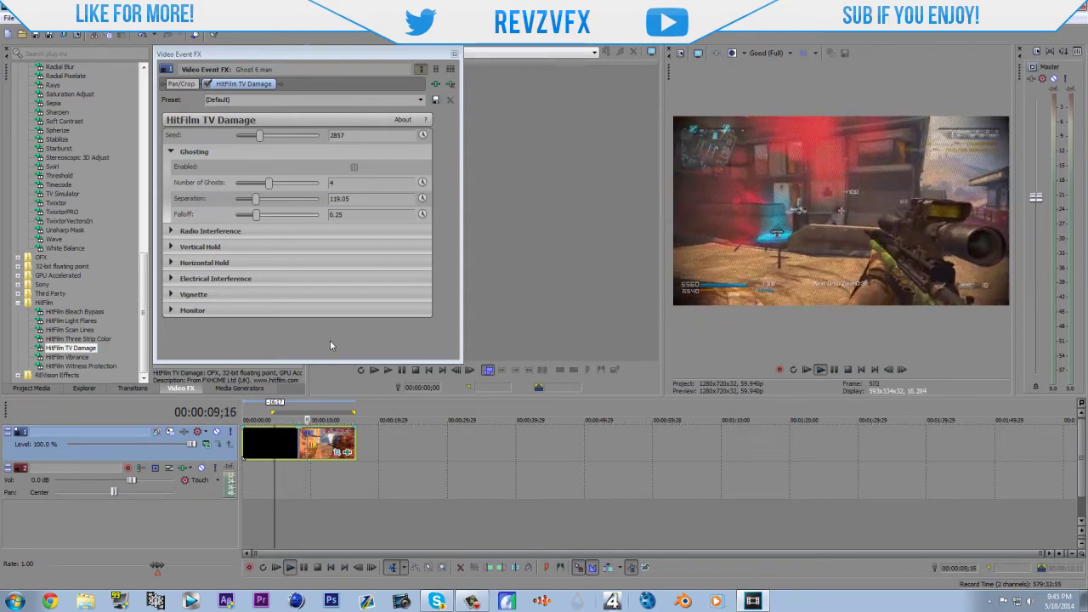
left_click_drag(255, 198, 240, 207)
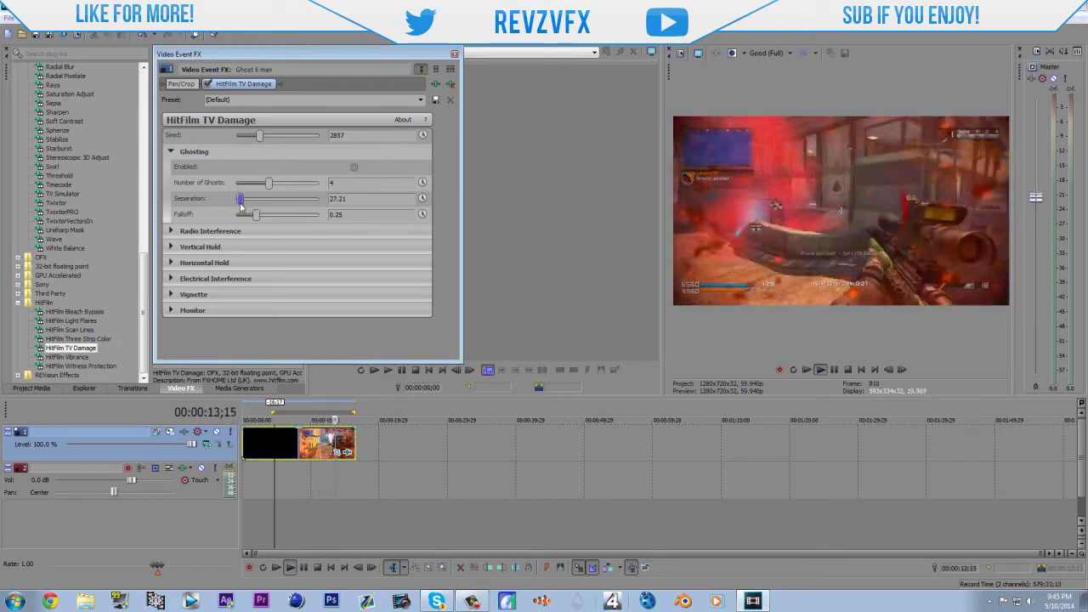
left_click(275, 443)
key("space")
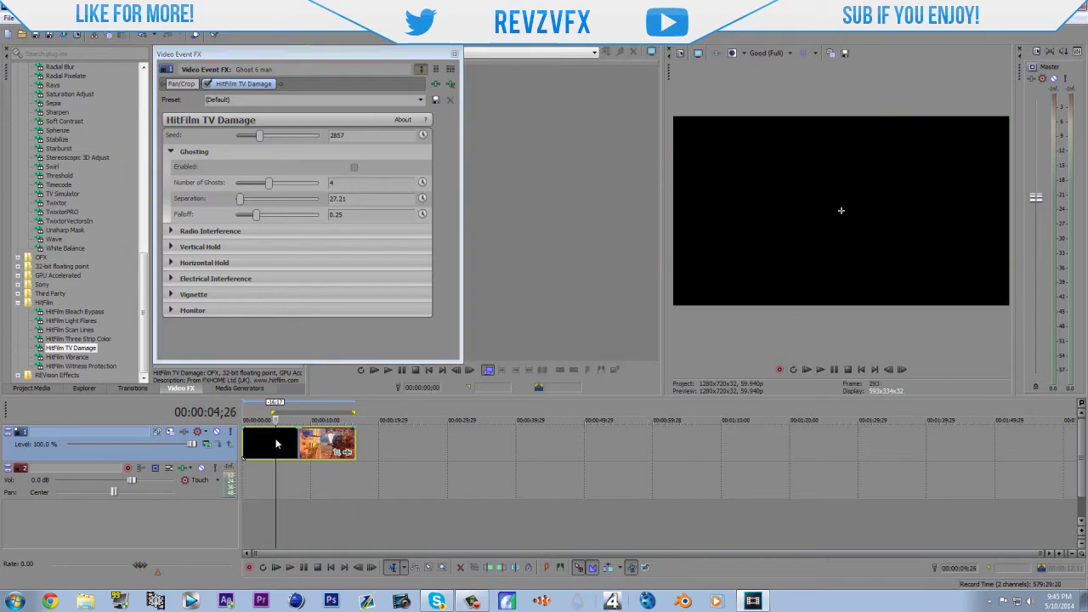
key("space")
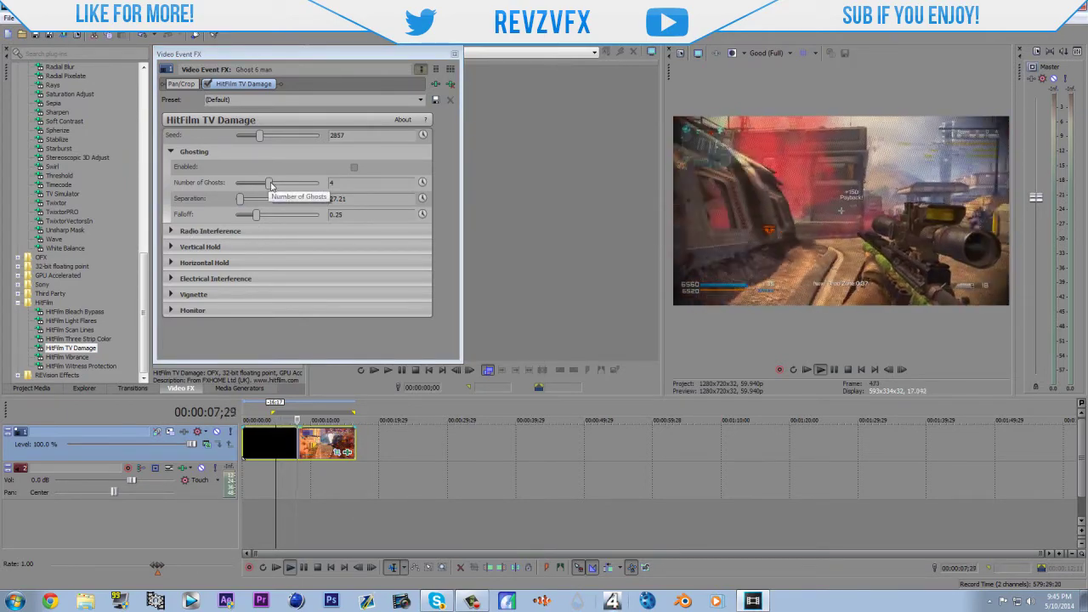
left_click_drag(269, 184, 243, 185)
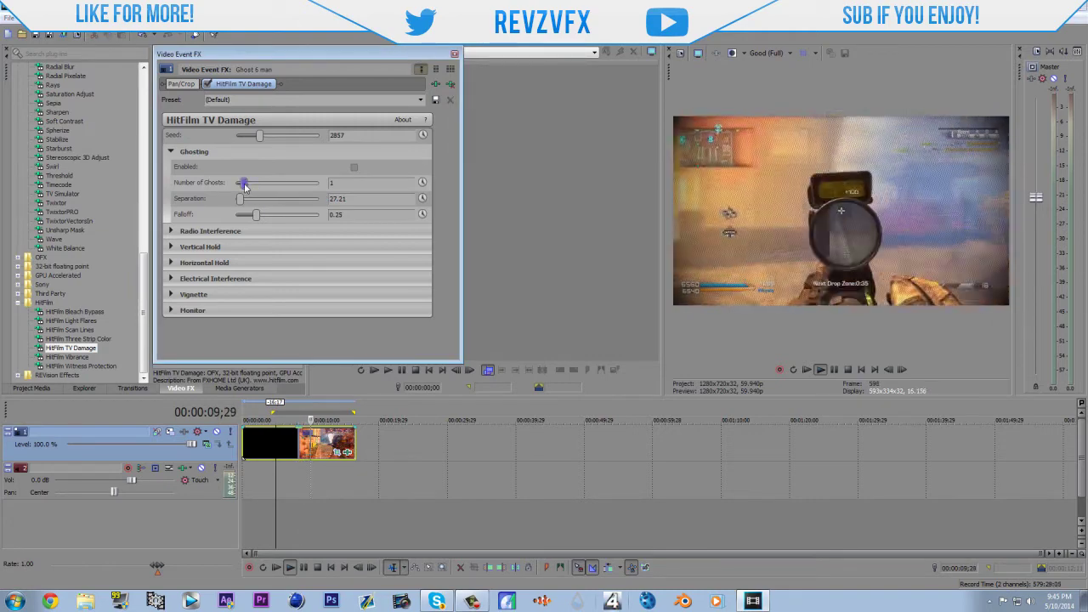
left_click(354, 168)
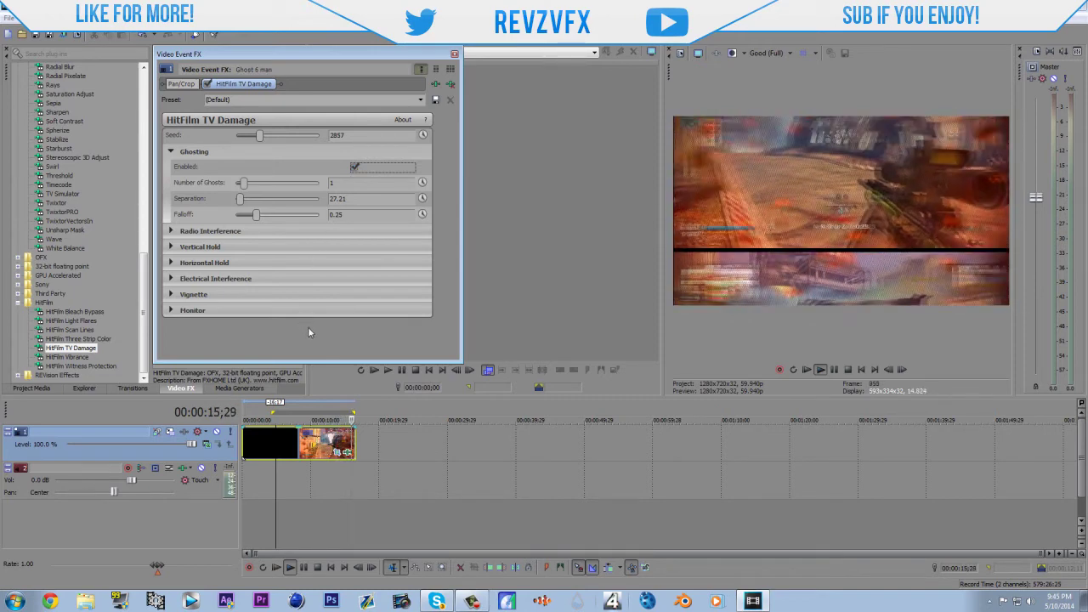
Toggle Ghosting back on and raise the number of ghosts from 3 up to 10.
key("space")
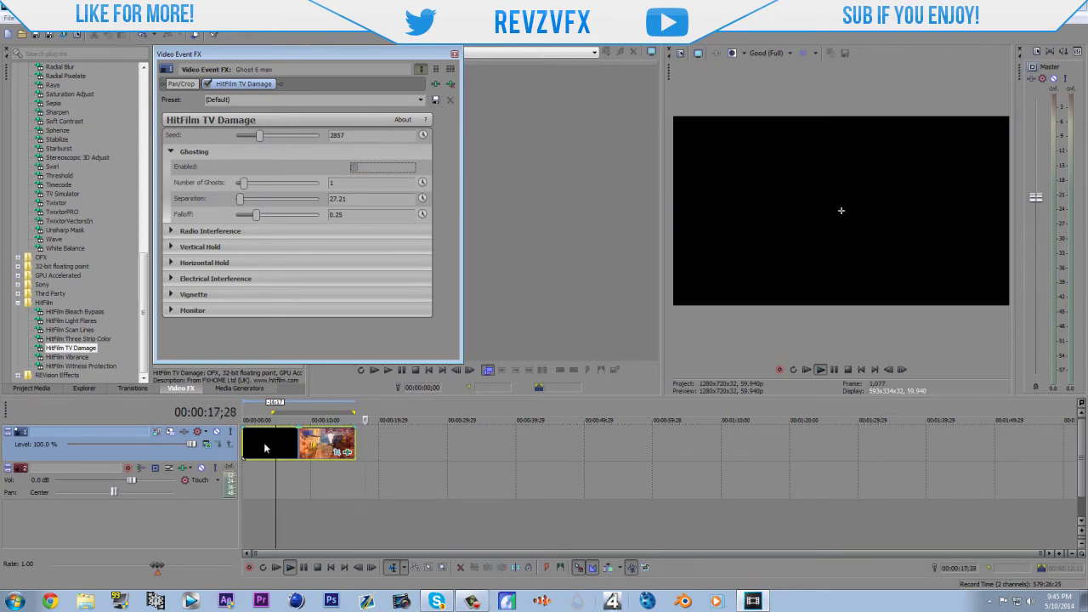
left_click(265, 448)
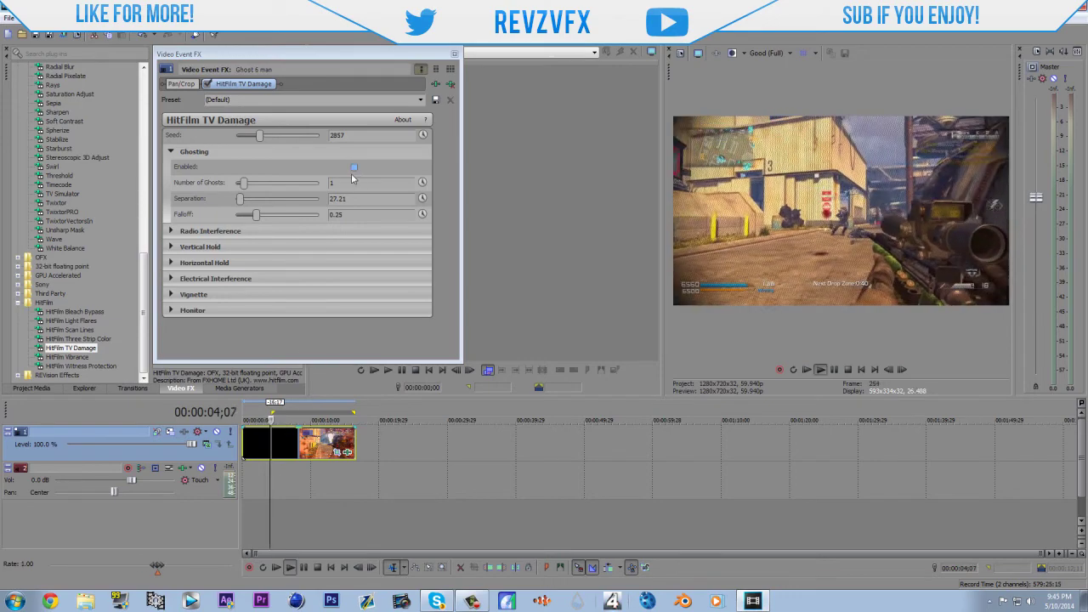
left_click_drag(244, 182, 261, 183)
left_click(353, 167)
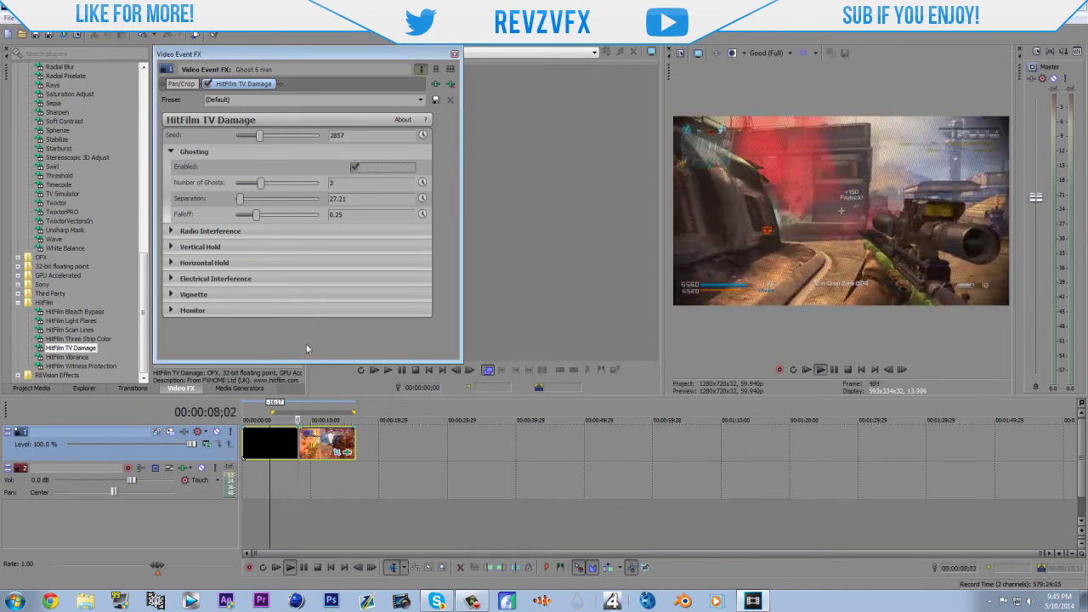
left_click(287, 444)
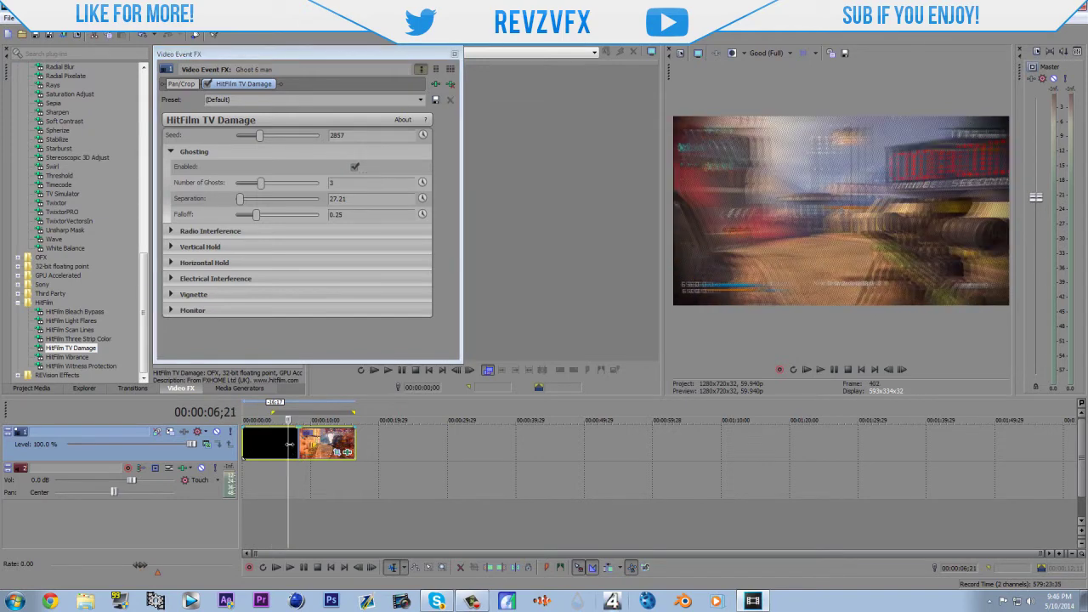
left_click(263, 184)
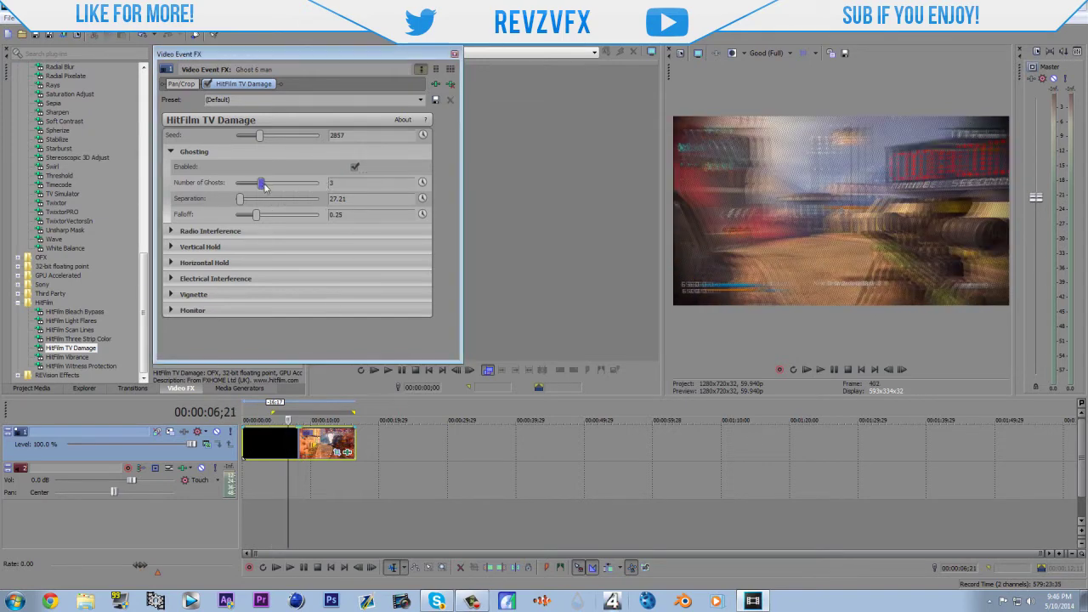
mouse_move(264, 187)
left_mouse_down()
mouse_move(295, 186)
mouse_move(264, 202)
mouse_move(243, 185)
left_mouse_up()
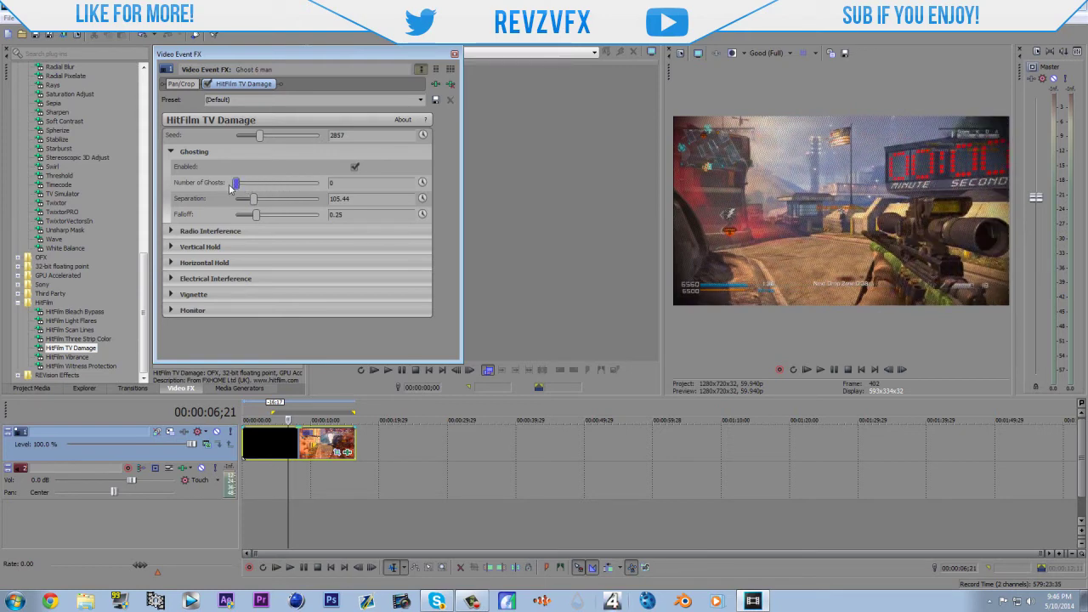
left_click_drag(243, 185, 337, 202)
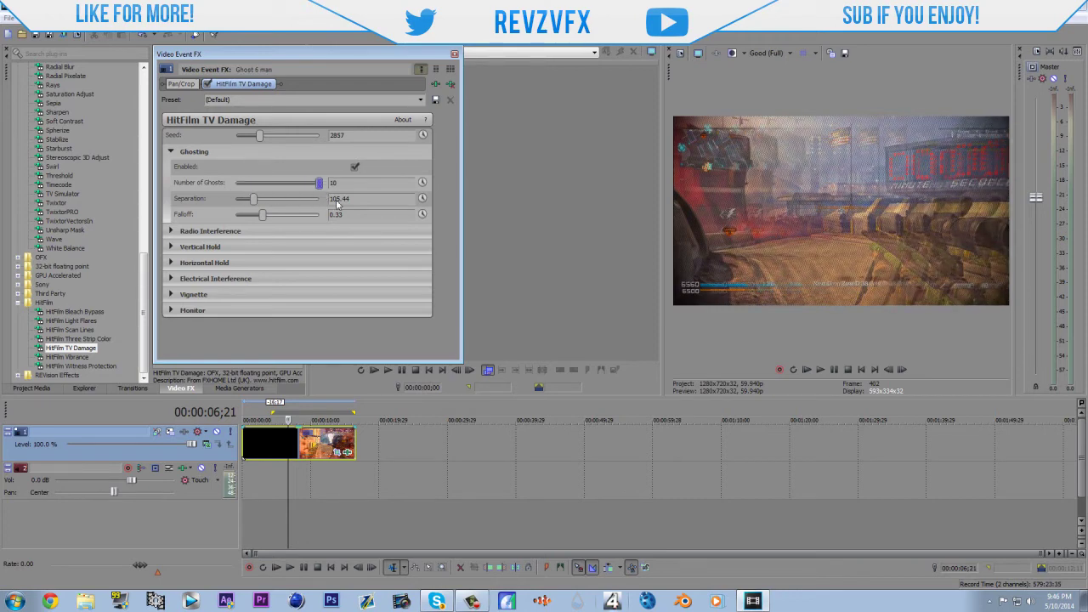
Lower Horizontal Hold amplitude slightly and raise Electrical Interference Quantity to 95.03.
left_click(171, 263)
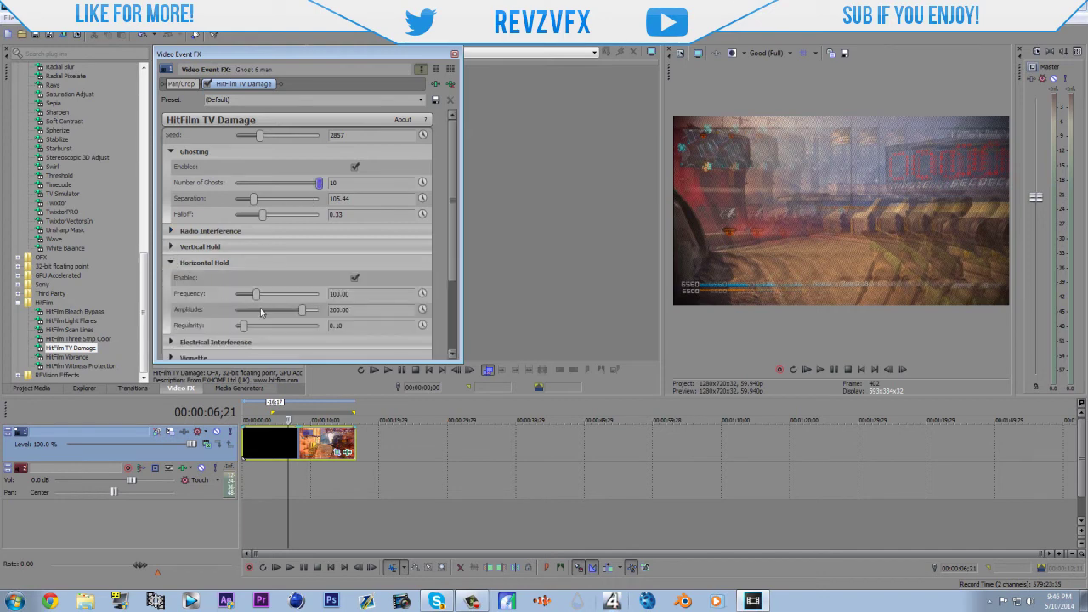
left_click_drag(302, 311, 252, 328)
left_click(170, 262)
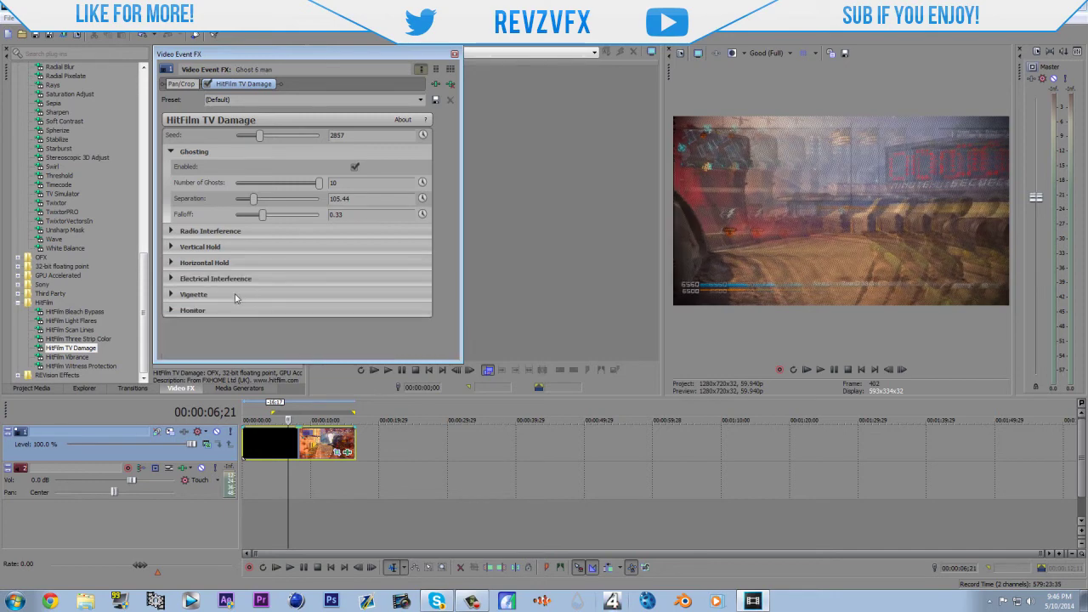
left_click(171, 278)
left_click_drag(262, 310, 306, 313)
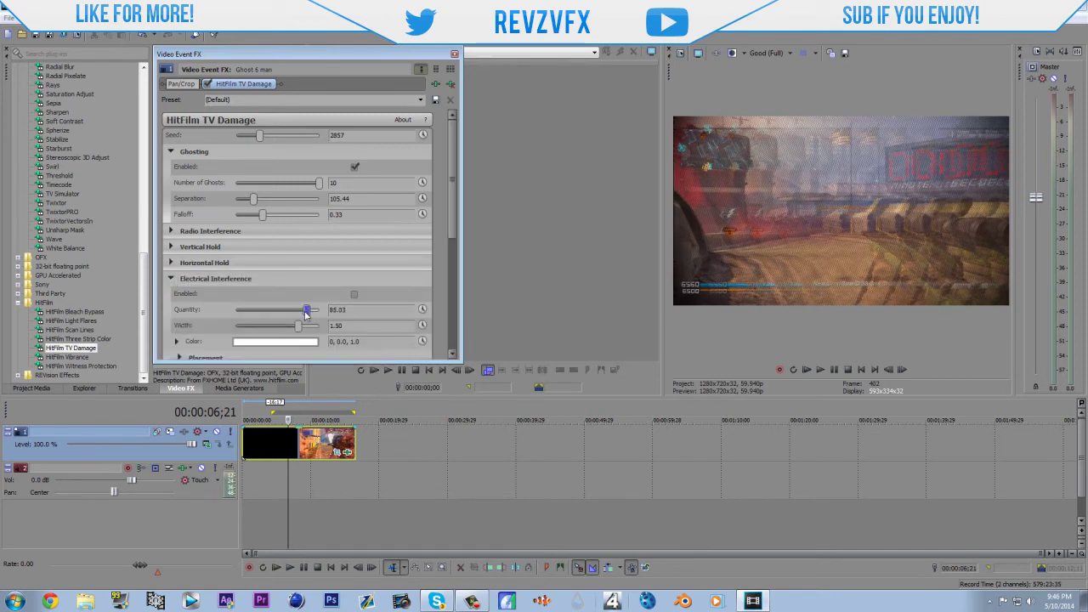
left_click(170, 279)
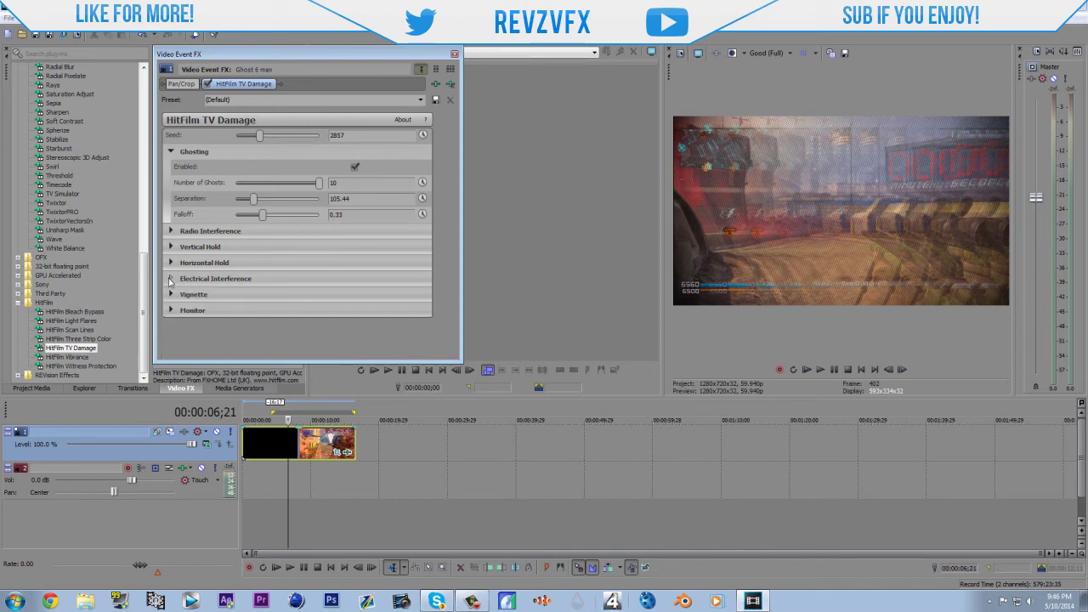
Drag the Ghosting Separation down to 0.00.
left_click(170, 231)
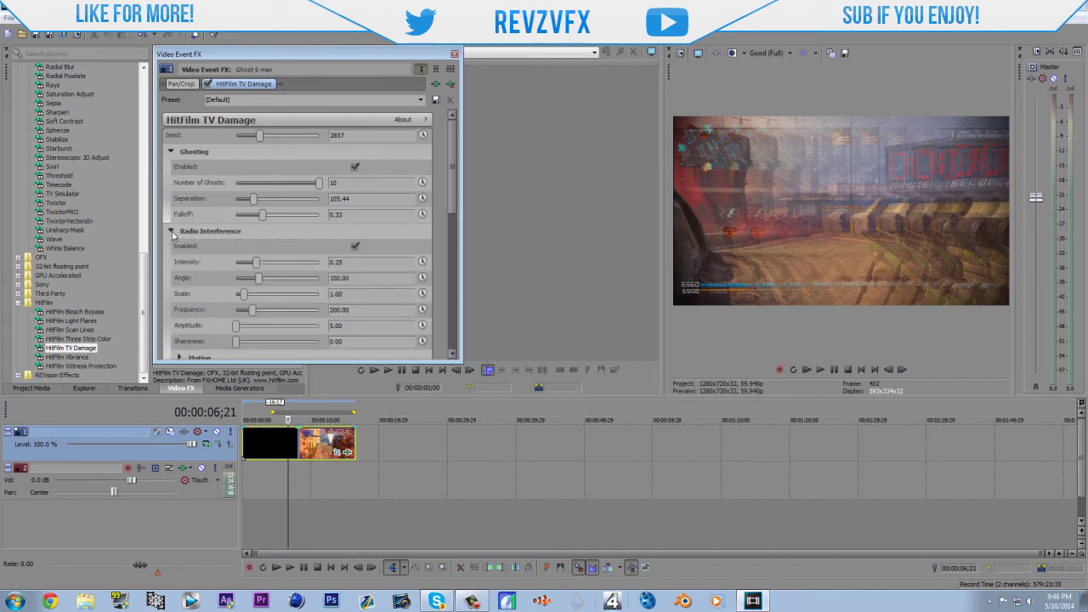
left_click(171, 231)
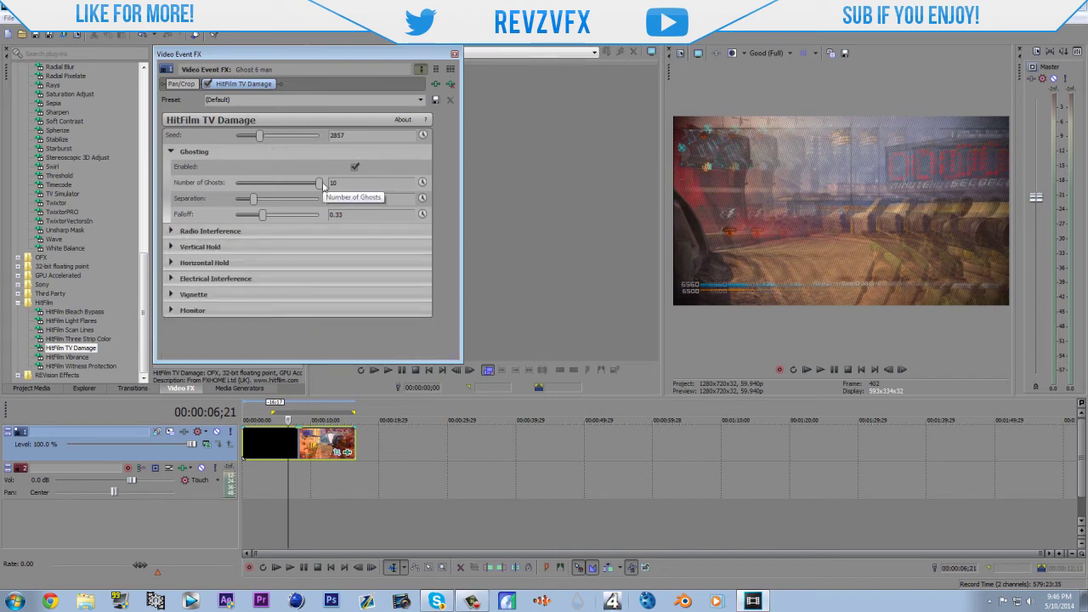
left_click_drag(254, 199, 221, 213)
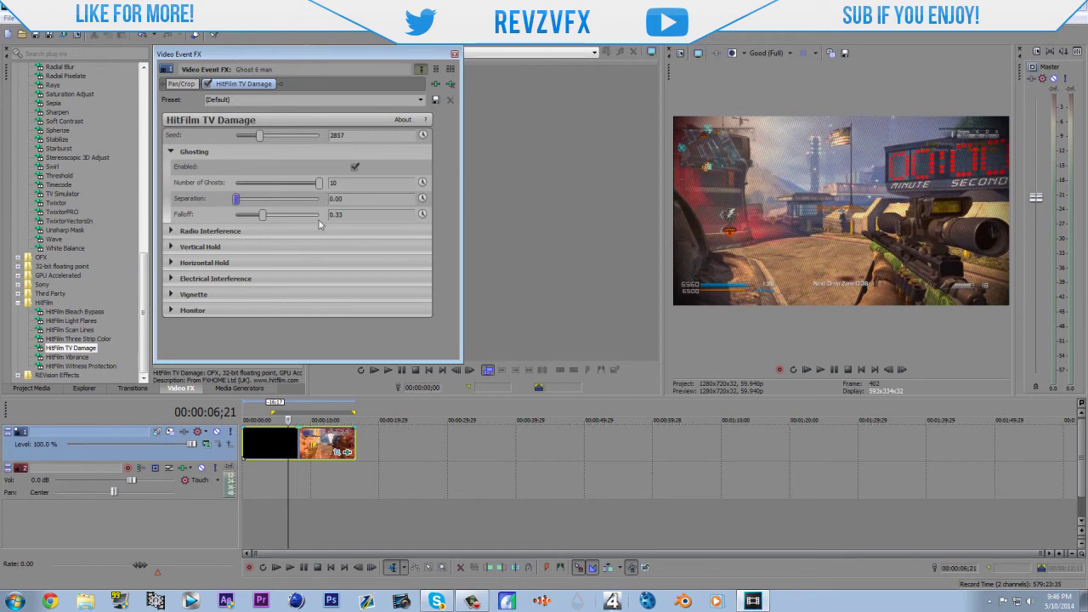
Insert a new video track and copy the gameplay clip onto it.
right_click(225, 457)
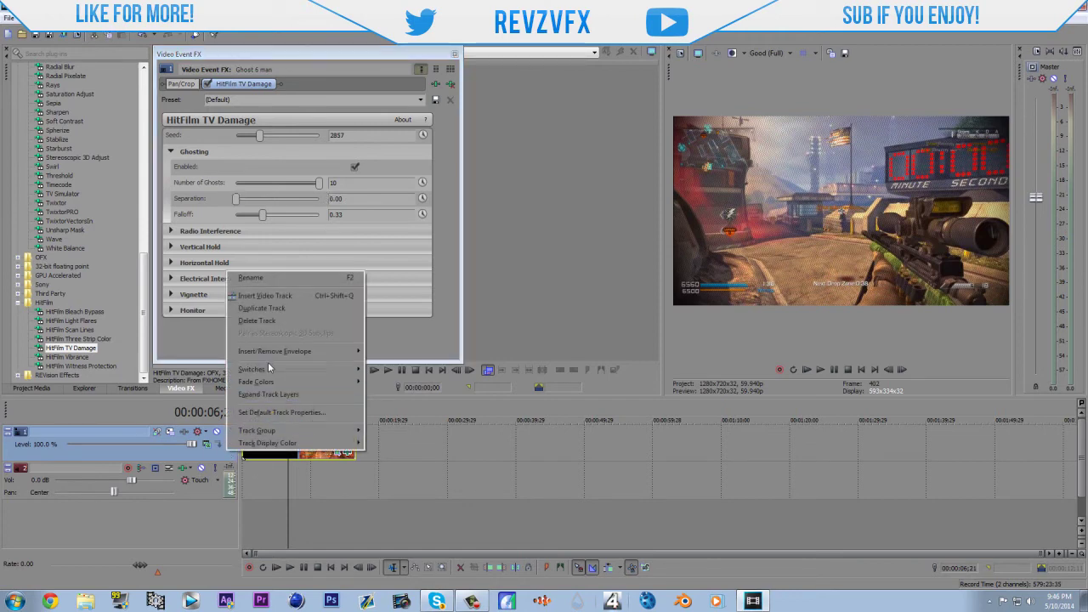
left_click(283, 311)
left_click_drag(283, 312, 323, 479)
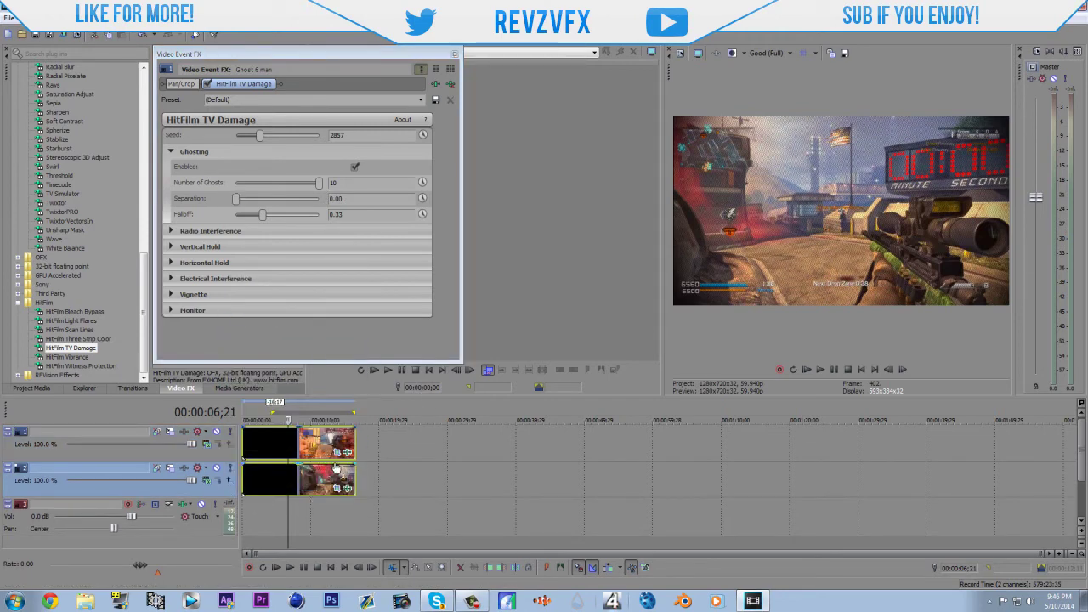
Raise the top clip's TV Damage ghost Separation to 231.29.
left_click(346, 489)
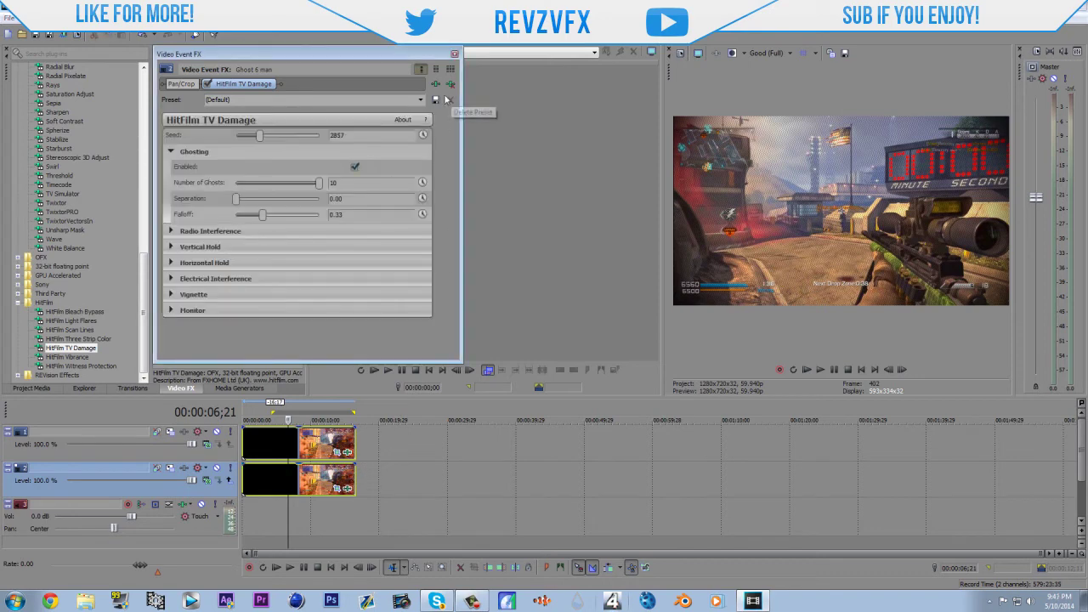
left_click(454, 55)
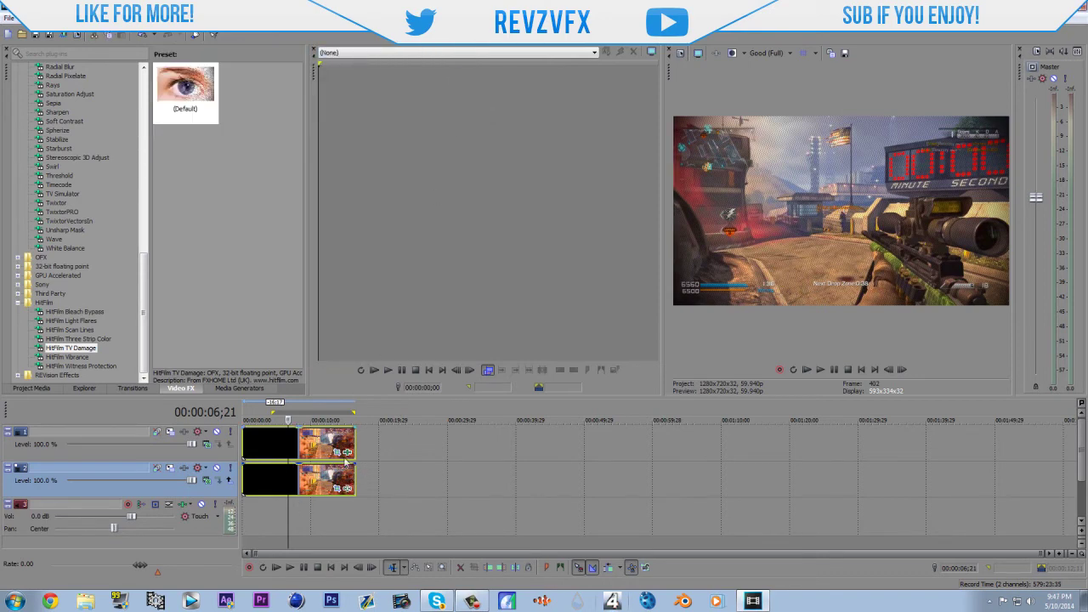
left_click(347, 452)
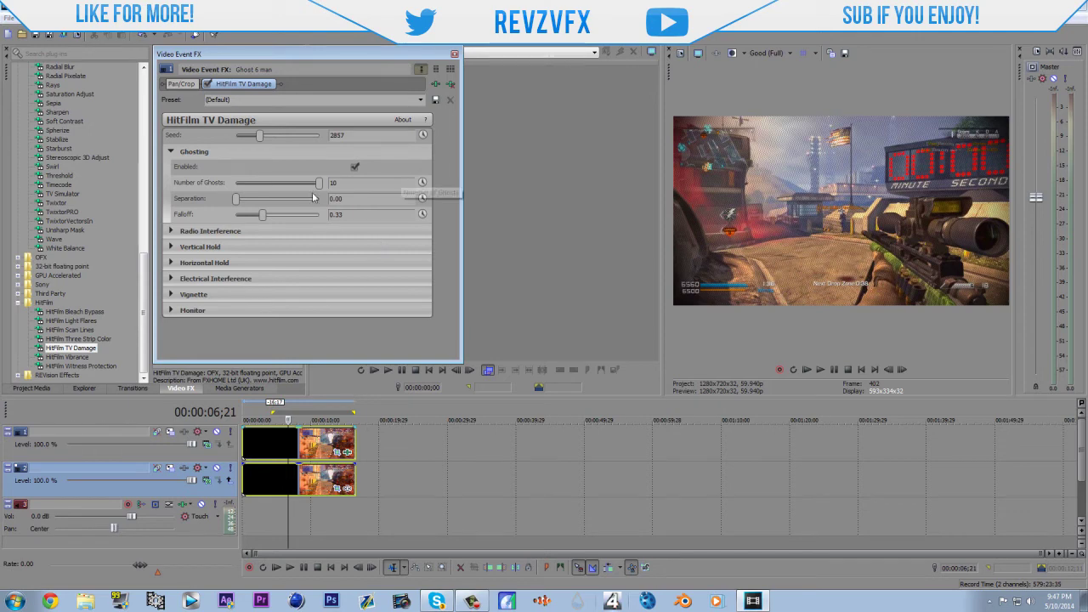
left_click_drag(237, 199, 276, 204)
Add the Color Curves effect from Video FX to the top gameplay clip.
left_click(56, 148)
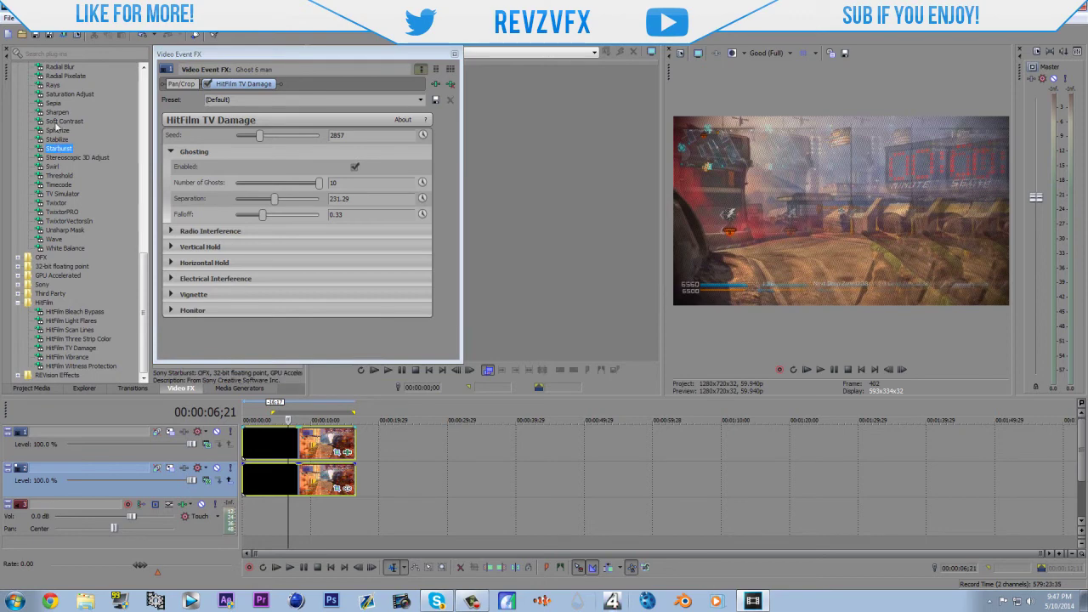
scroll(55, 127, "up", 3)
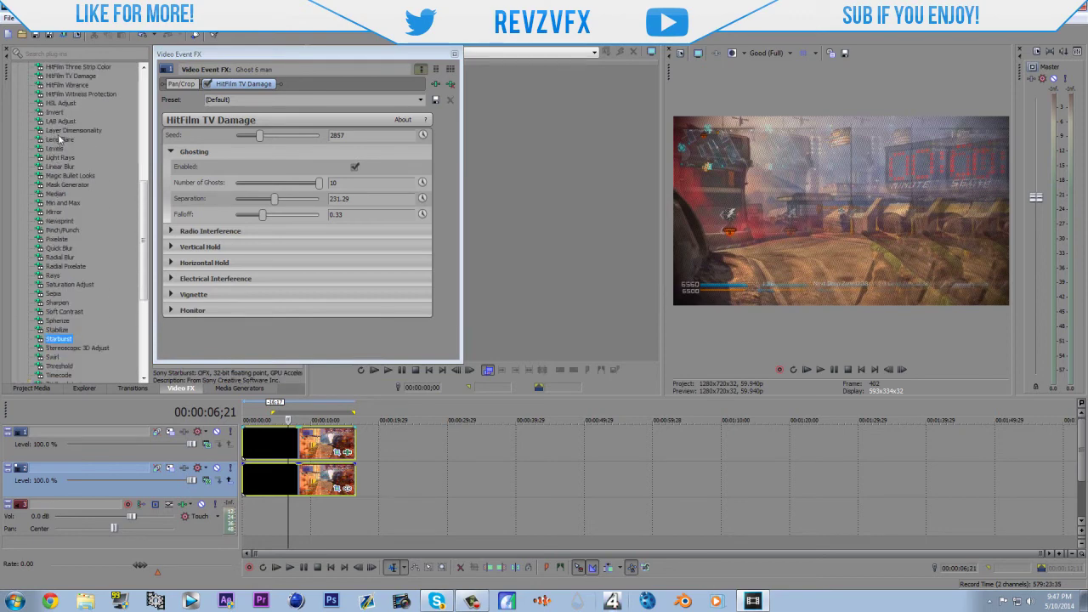
scroll(59, 134, "up", 15)
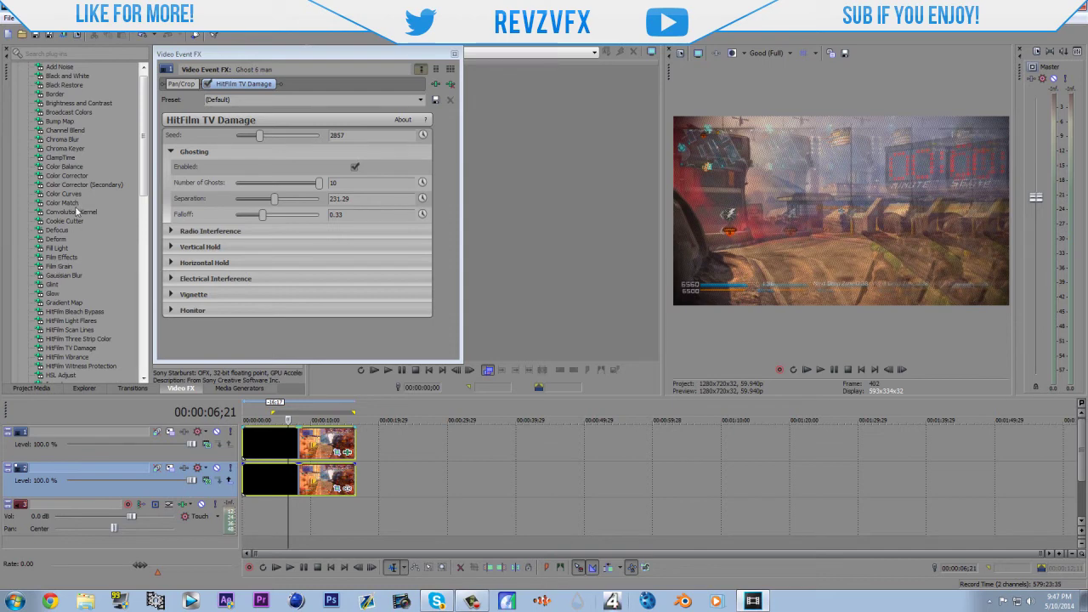
left_click(68, 193)
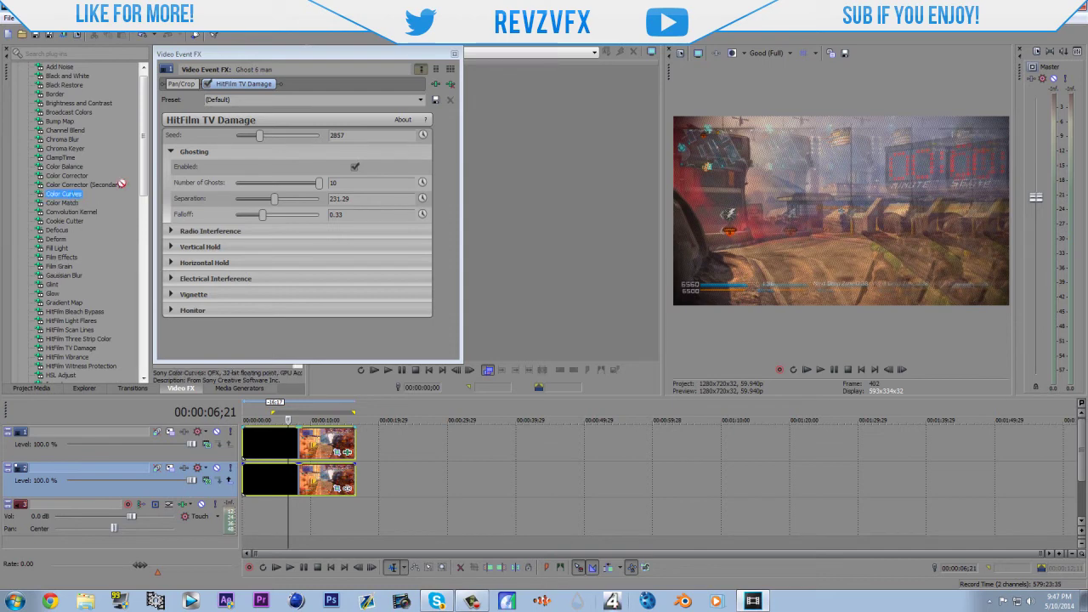
left_click_drag(306, 78, 303, 82)
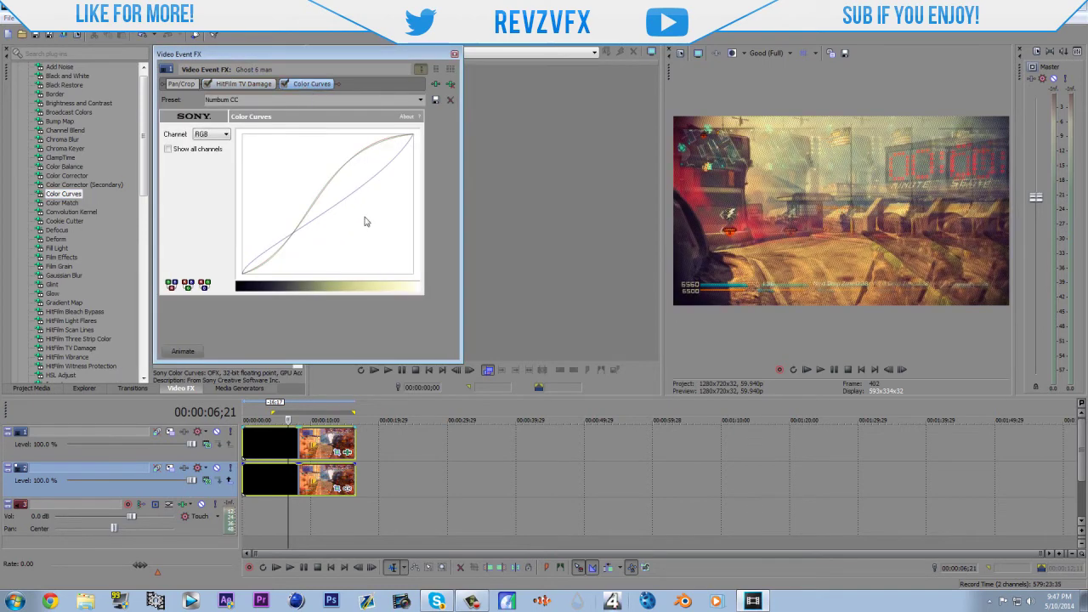
Try a brighter S-shaped master curve, then reset Color Curves back to (Default).
left_click(332, 102)
left_click(332, 109)
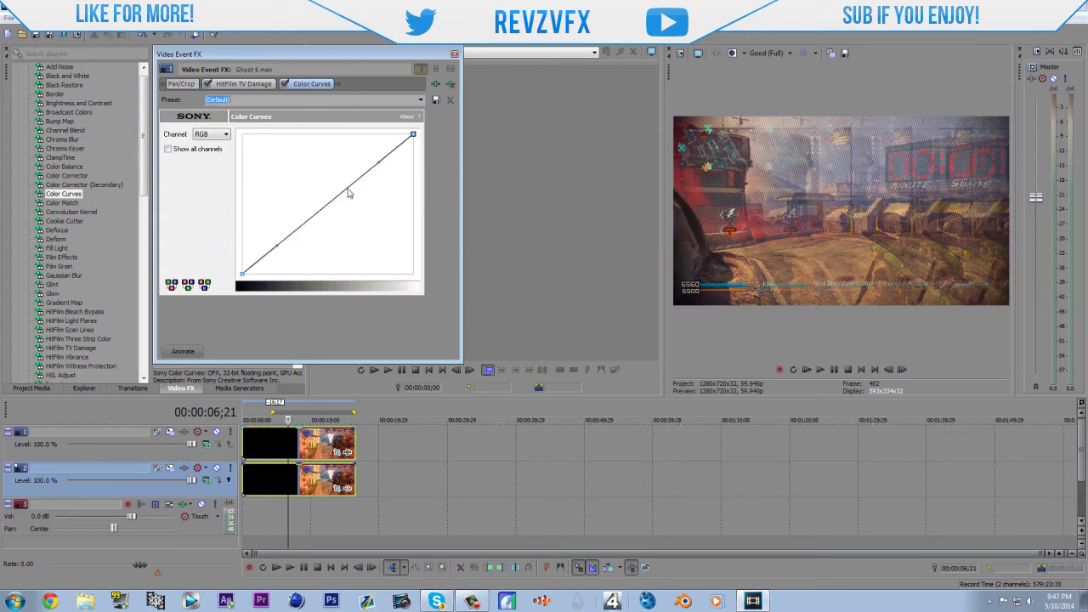
left_click_drag(380, 164, 351, 146)
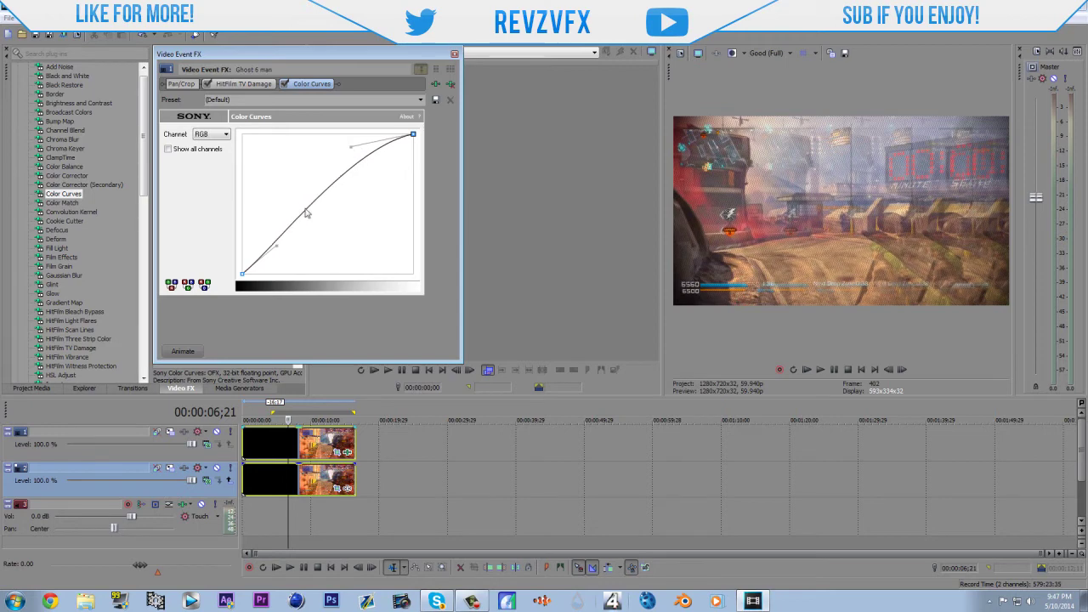
left_click_drag(276, 245, 328, 268)
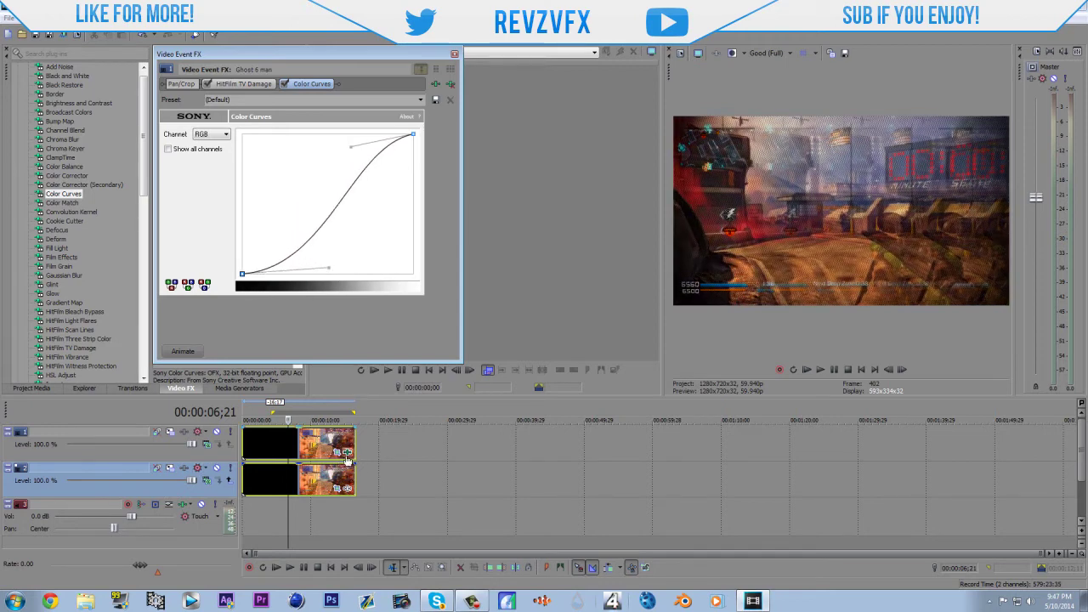
left_click(219, 134)
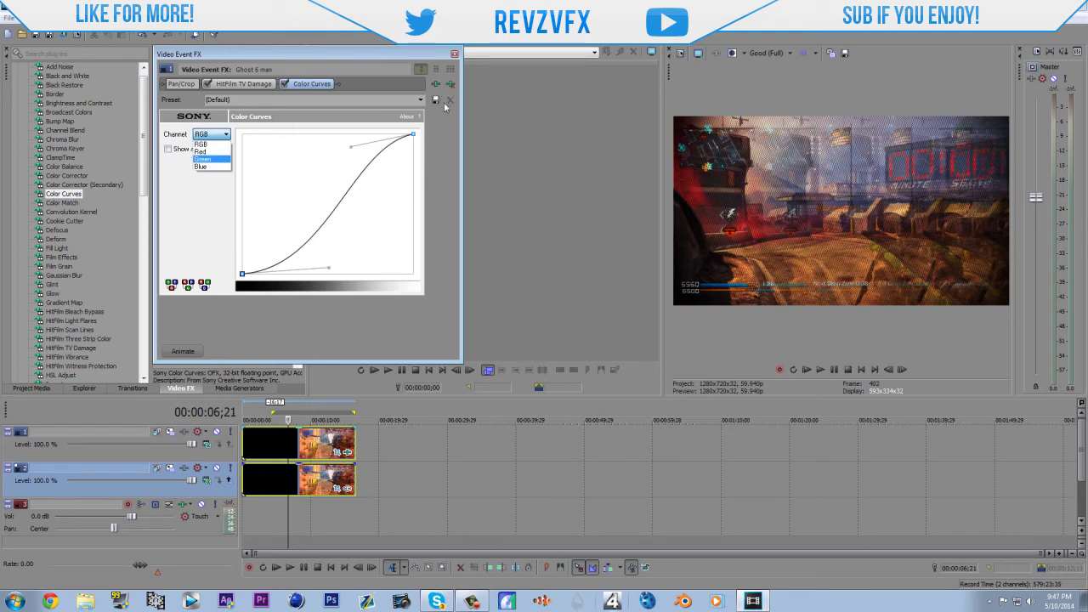
left_click(417, 102)
left_click(420, 100)
left_click(412, 108)
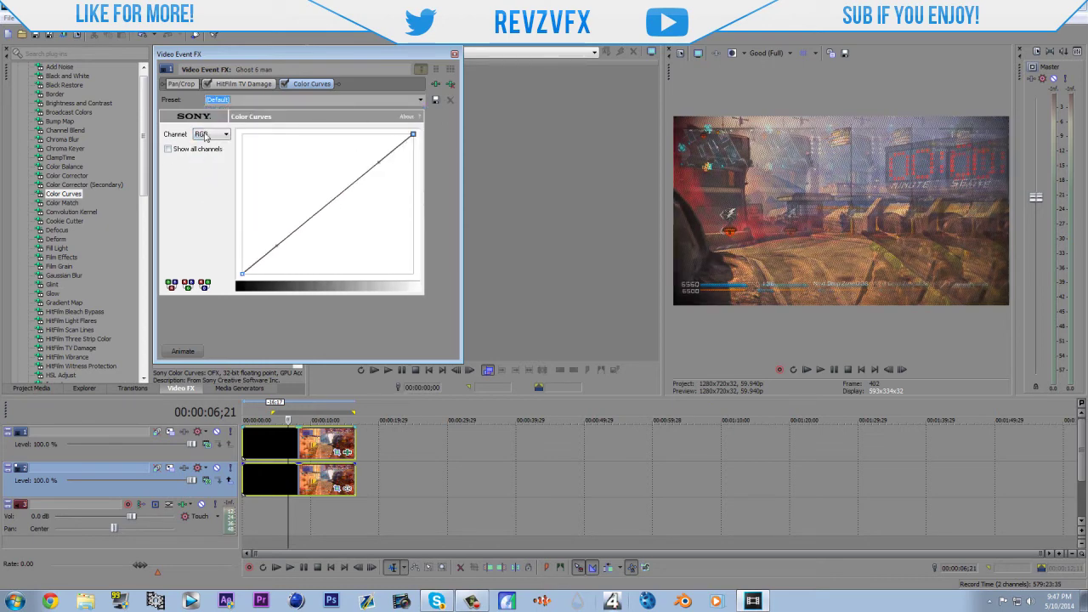
Switch Color Curves to the Blue channel and raise its curve for a purple-blue tint.
left_click(205, 136)
left_click(219, 175)
left_click_drag(276, 246, 275, 194)
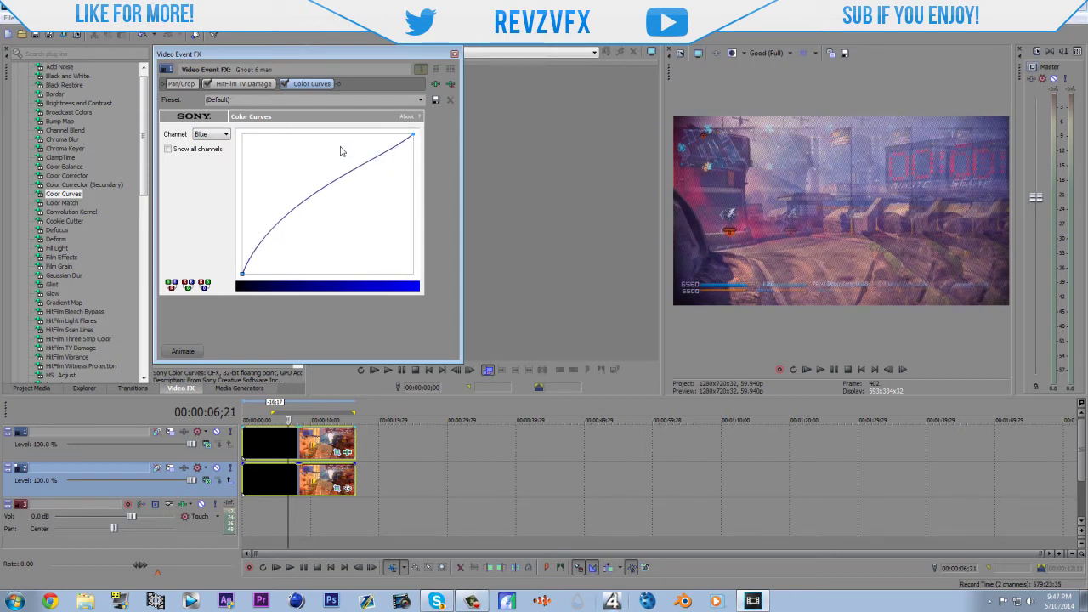
left_click(414, 136)
left_click_drag(396, 153, 285, 139)
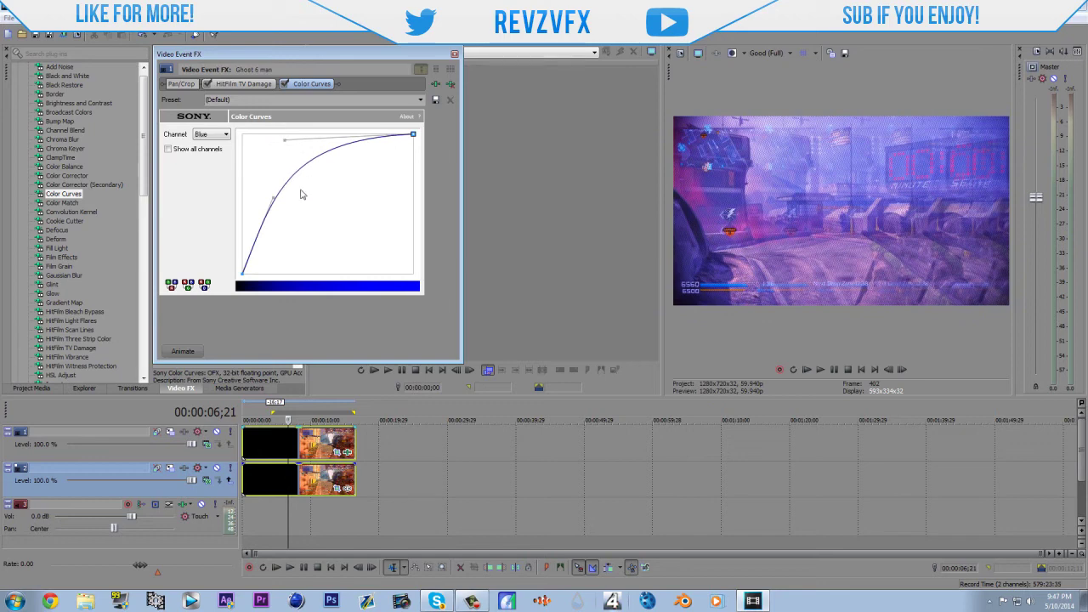
left_click_drag(271, 199, 253, 212)
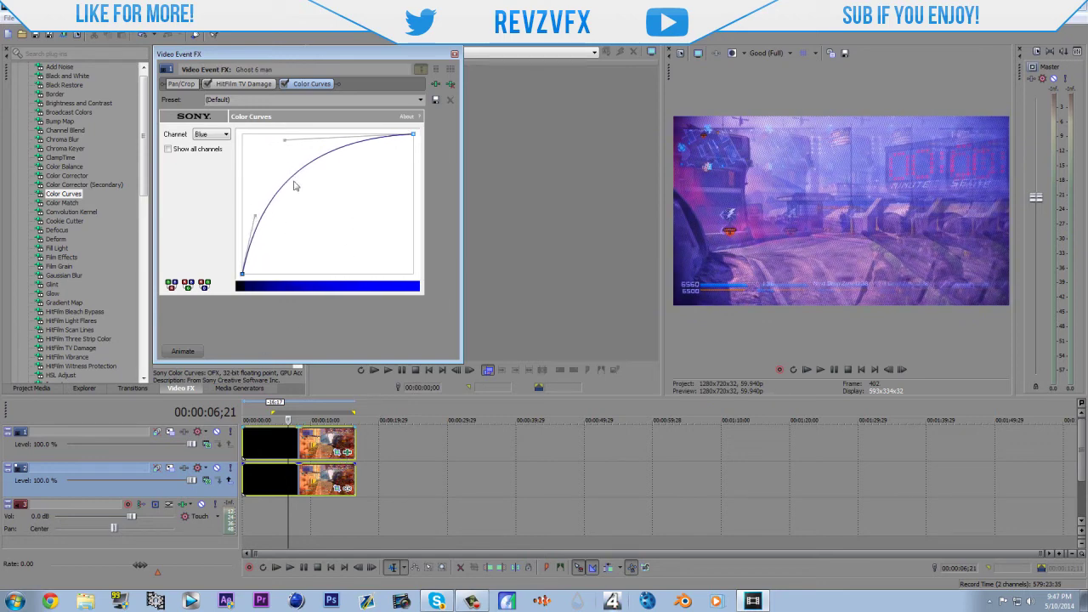
left_click(183, 351)
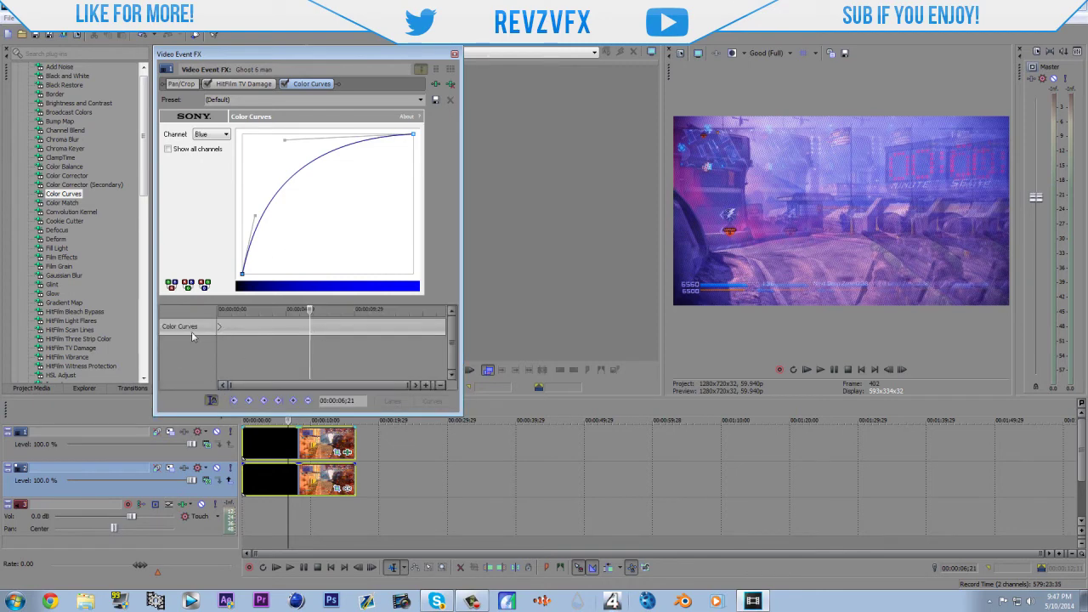
left_click(191, 331)
left_click(454, 53)
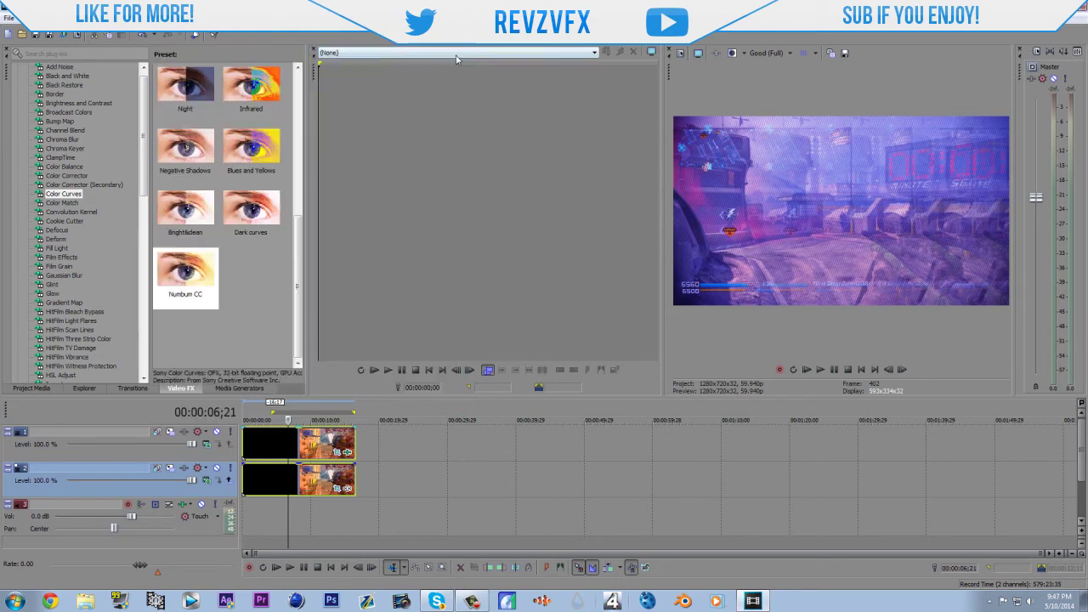
Enable masking in Pan/Crop and draw a mask around the frame's right portion.
left_click(336, 452)
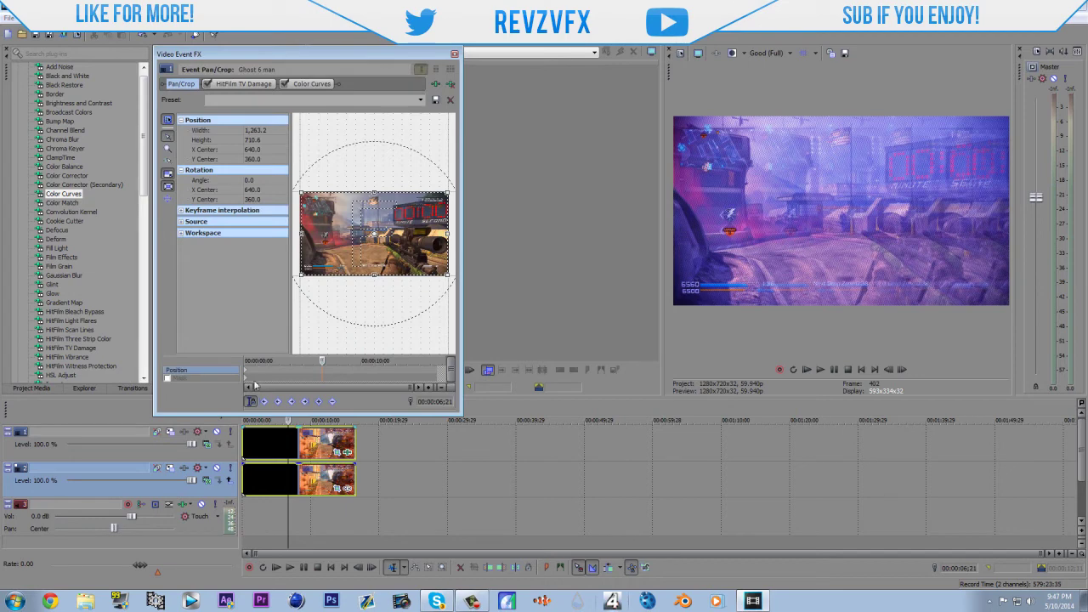
left_click(167, 379)
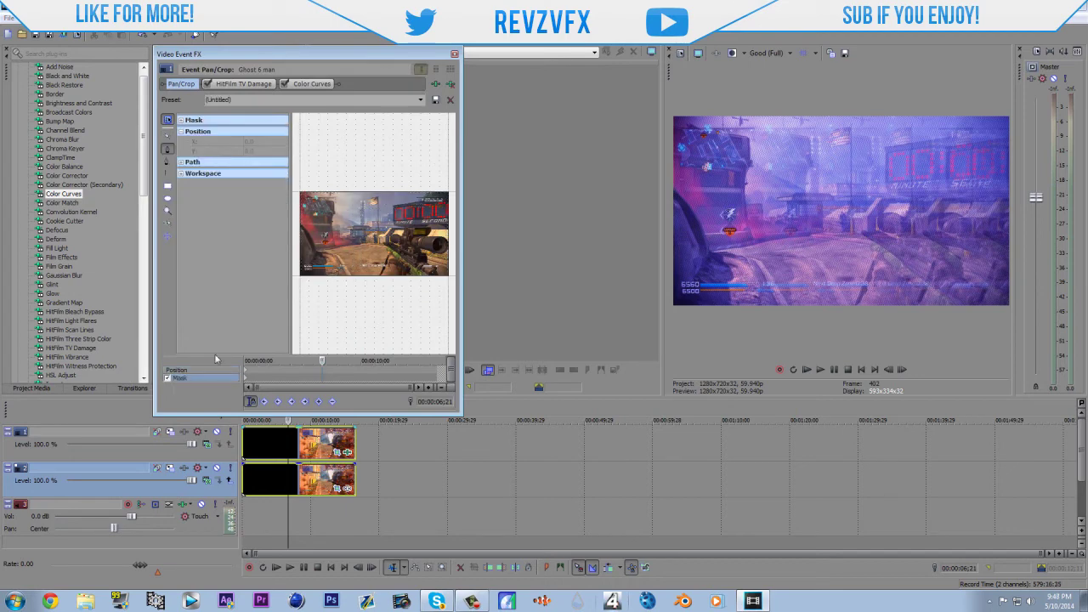
left_click(370, 283)
left_click_drag(394, 188, 450, 186)
left_click(449, 282)
left_click(370, 284)
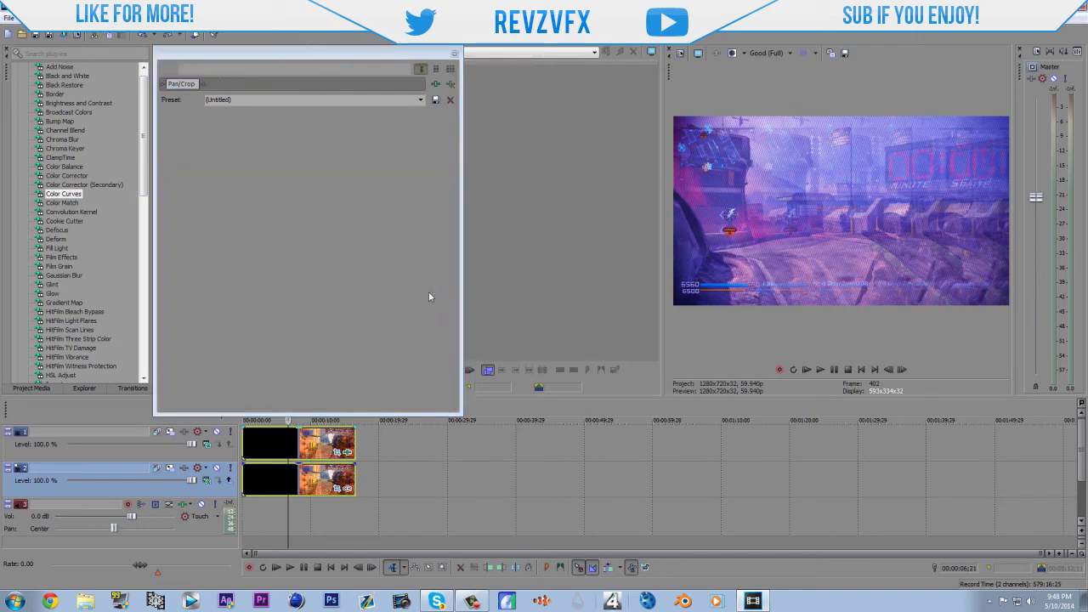
left_click(451, 286)
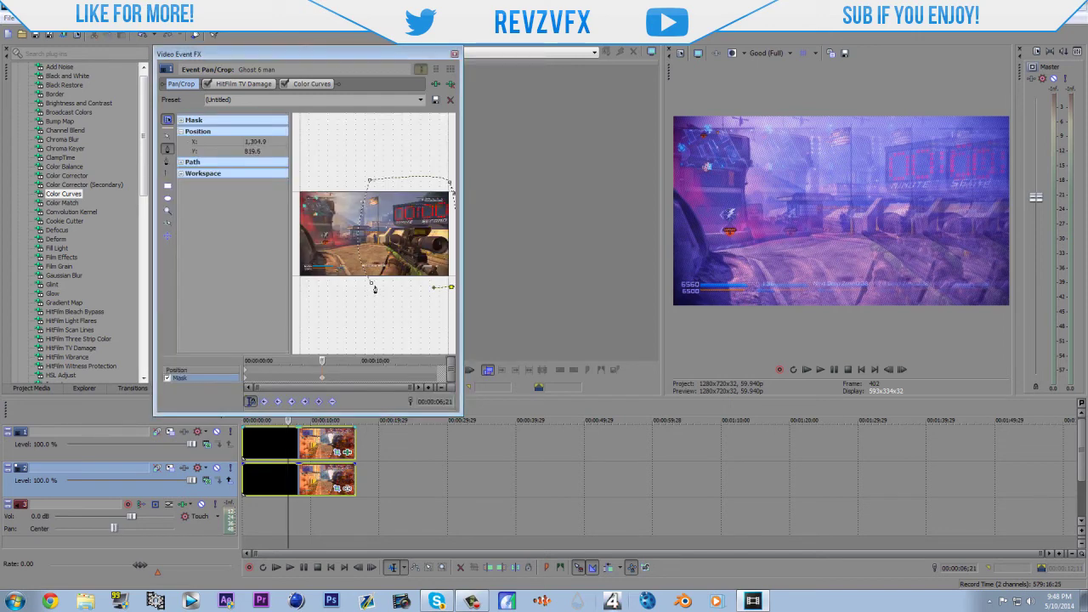
left_click_drag(374, 289, 428, 327)
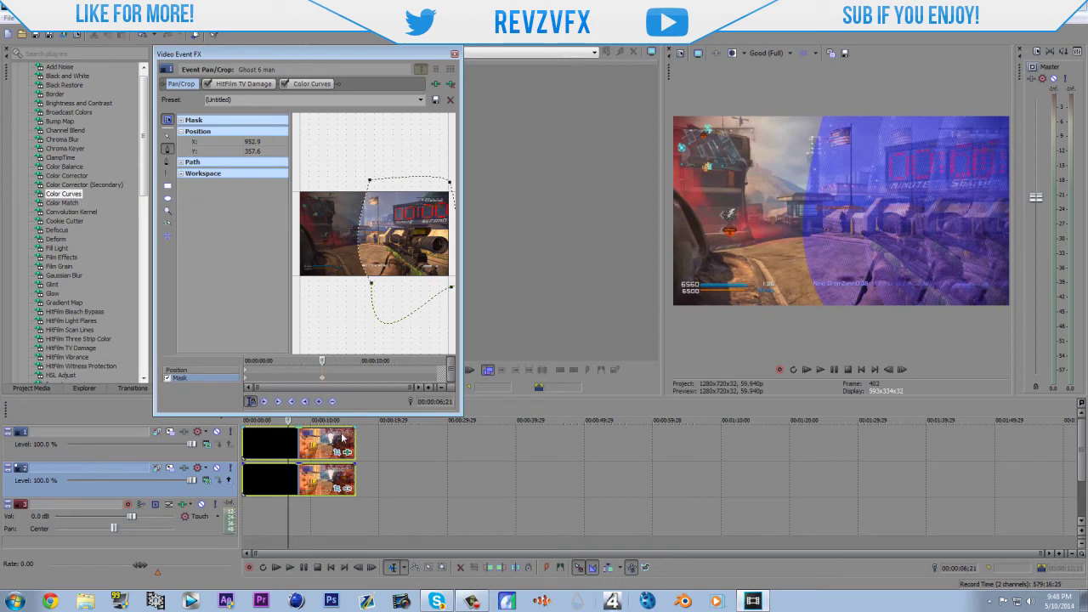
Set the mask Path to Positive with anti-alias, Feather type Both, Feather 26.2%.
left_click(181, 174)
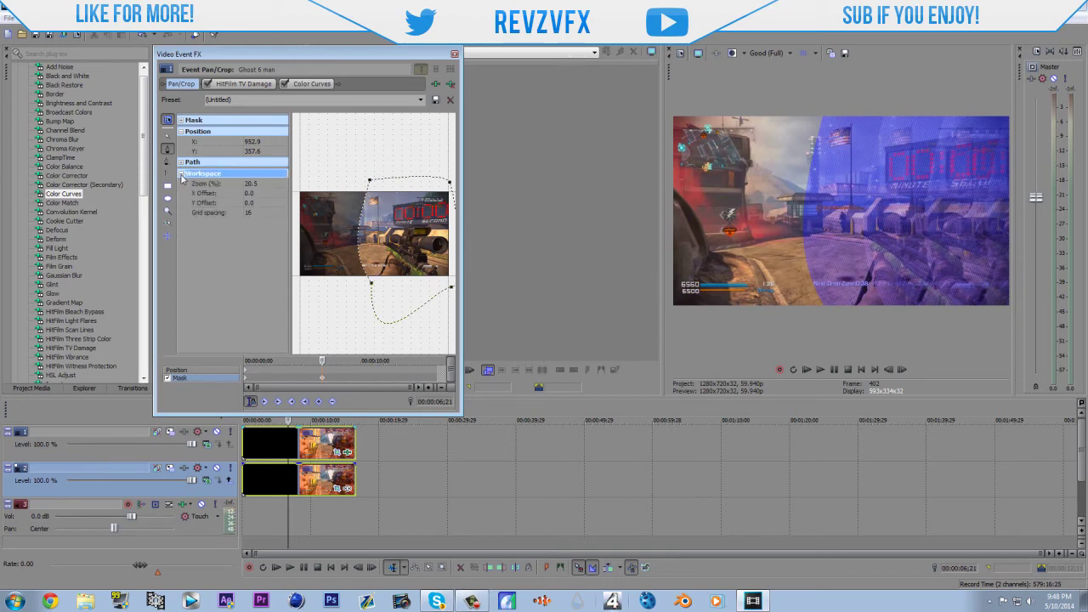
left_click(181, 174)
left_click(181, 162)
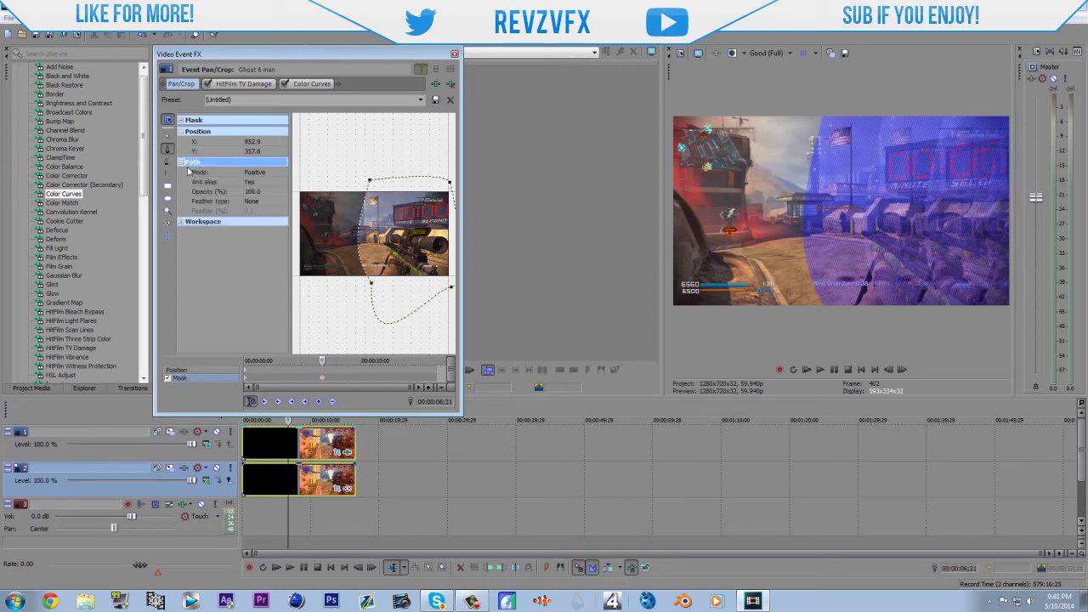
left_click(263, 173)
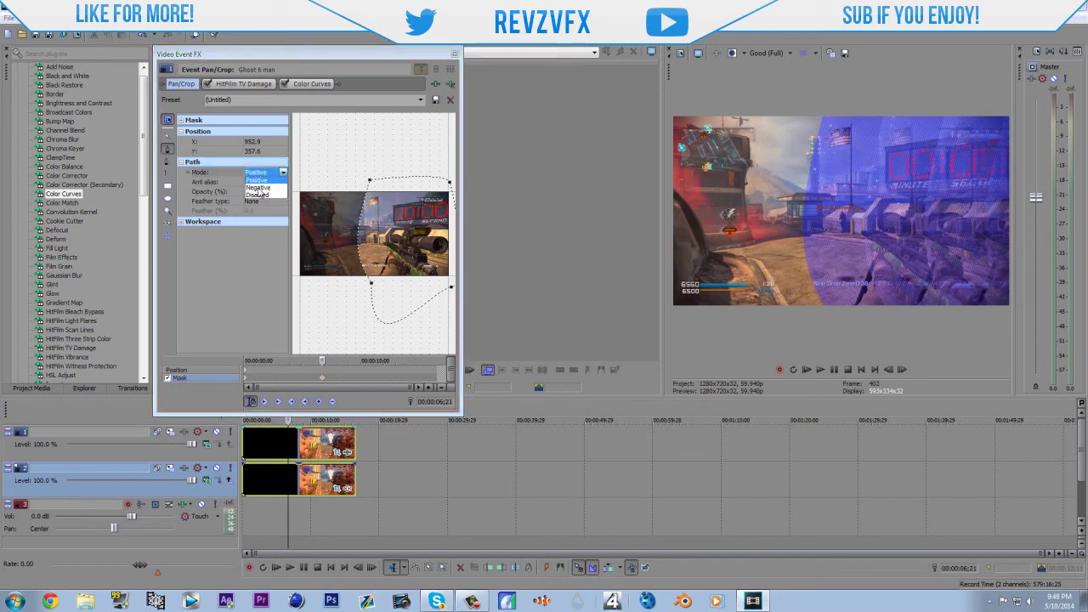
left_click(257, 180)
left_click(259, 182)
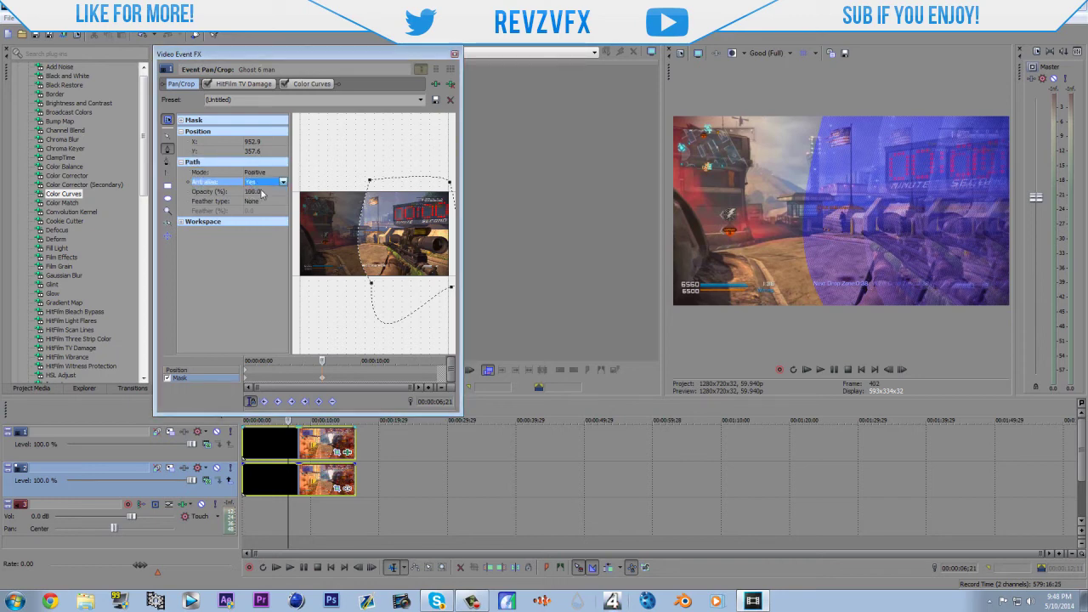
left_click(265, 202)
left_click(255, 223)
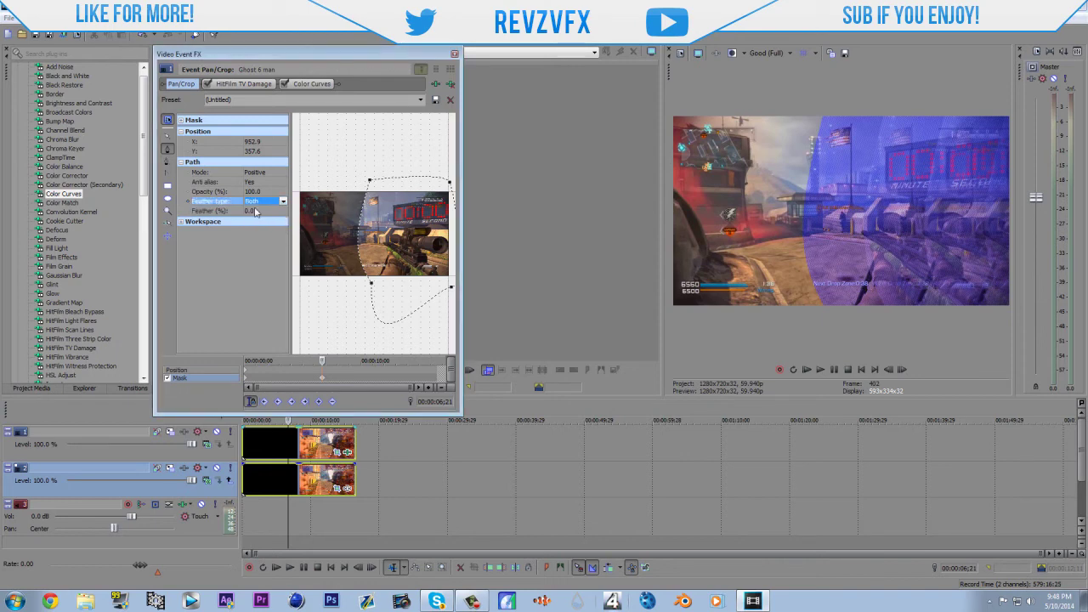
left_click(265, 210)
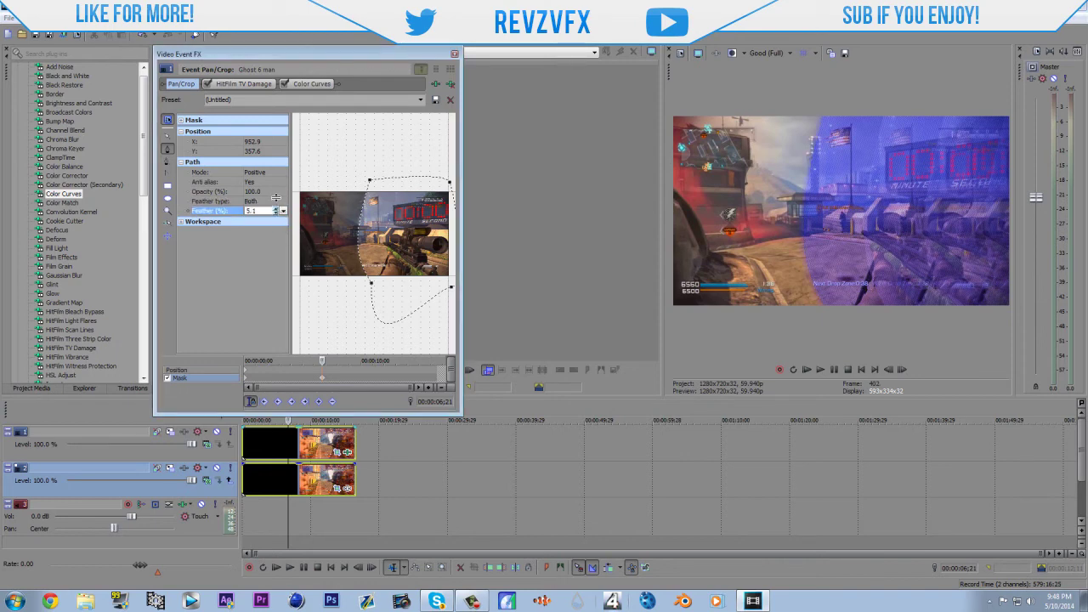
left_click_drag(275, 197, 322, 207)
Delete the top-track clip and select the Ghost 6 man clip on track 2.
left_click(453, 54)
left_click(332, 448)
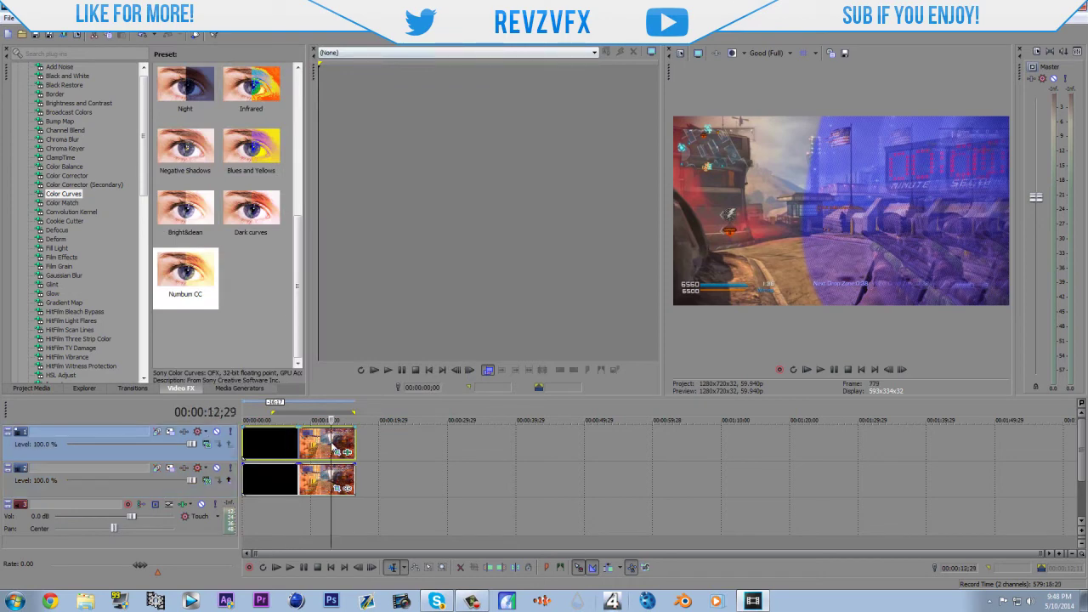
key("Delete")
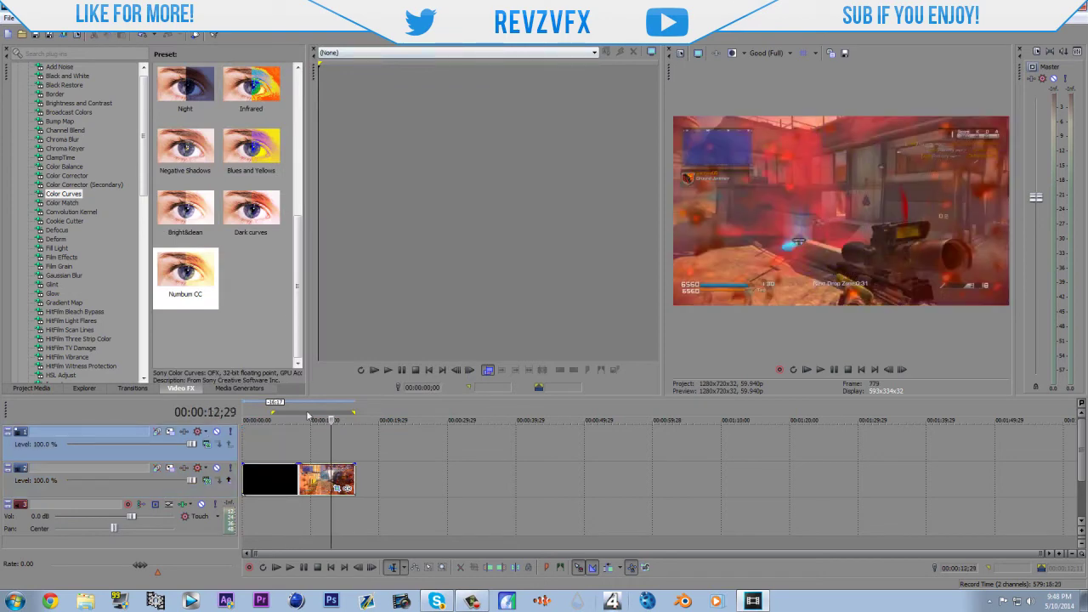
left_click(309, 491)
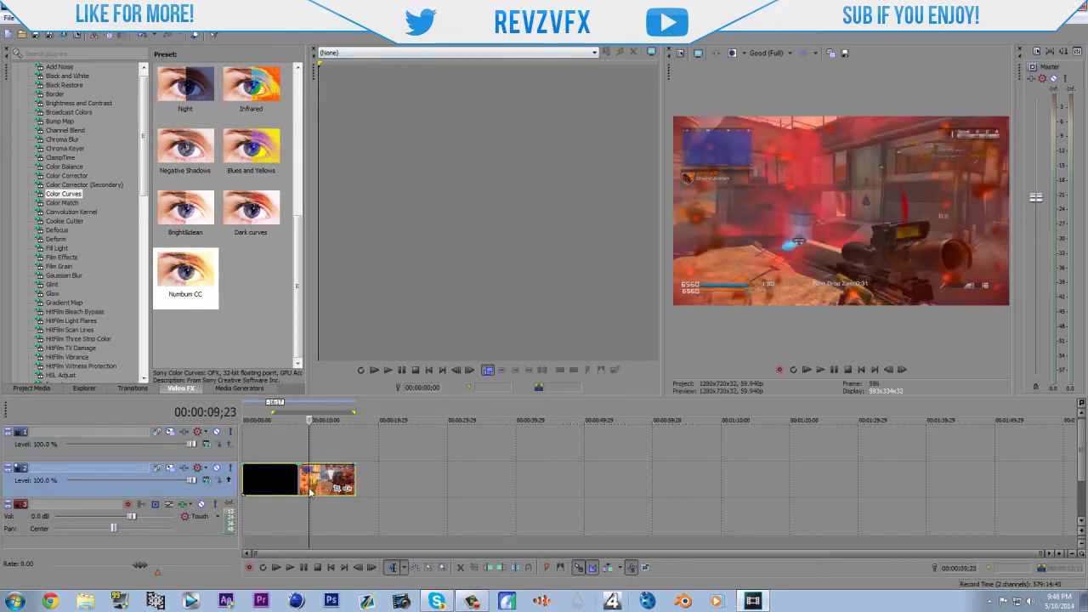
Apply HitFilm Vibrance to the track-2 clip, raise its radius, then remove it.
left_click(88, 366)
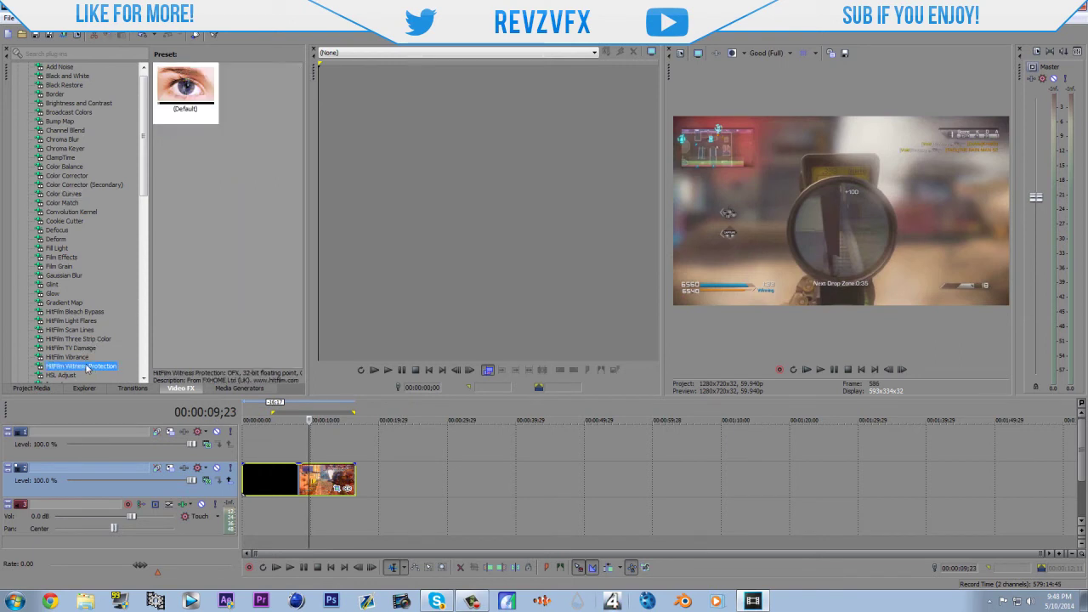
left_click(79, 358)
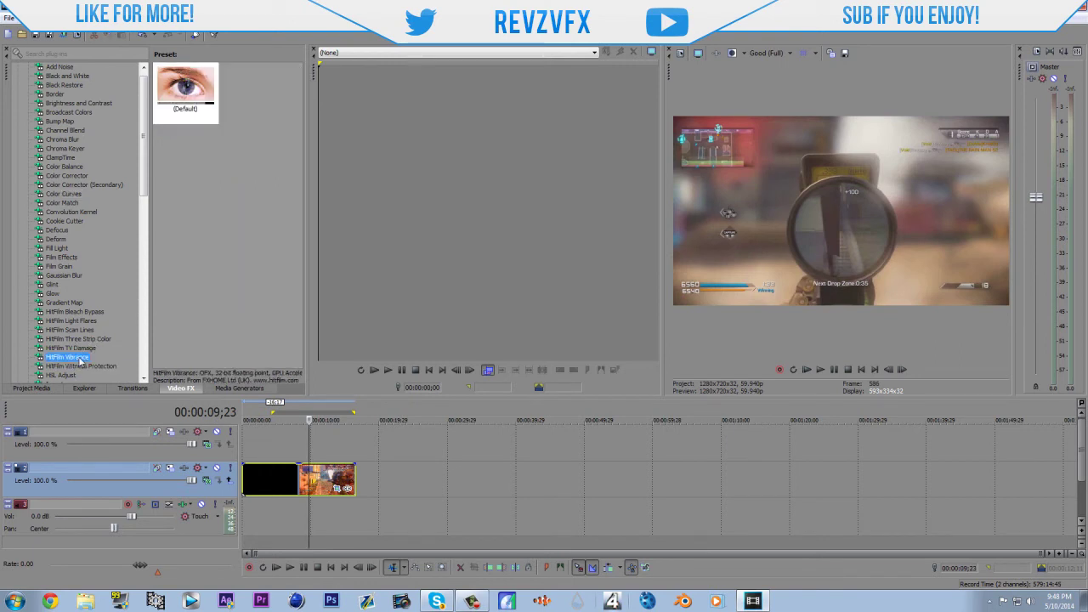
scroll(51, 311, "down", 15)
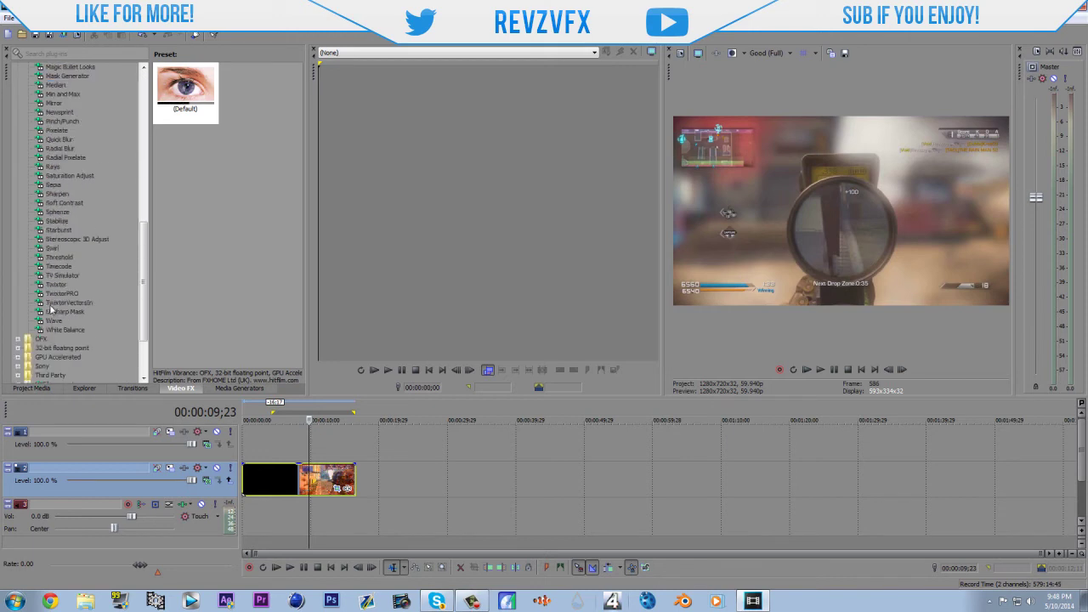
left_click(83, 348)
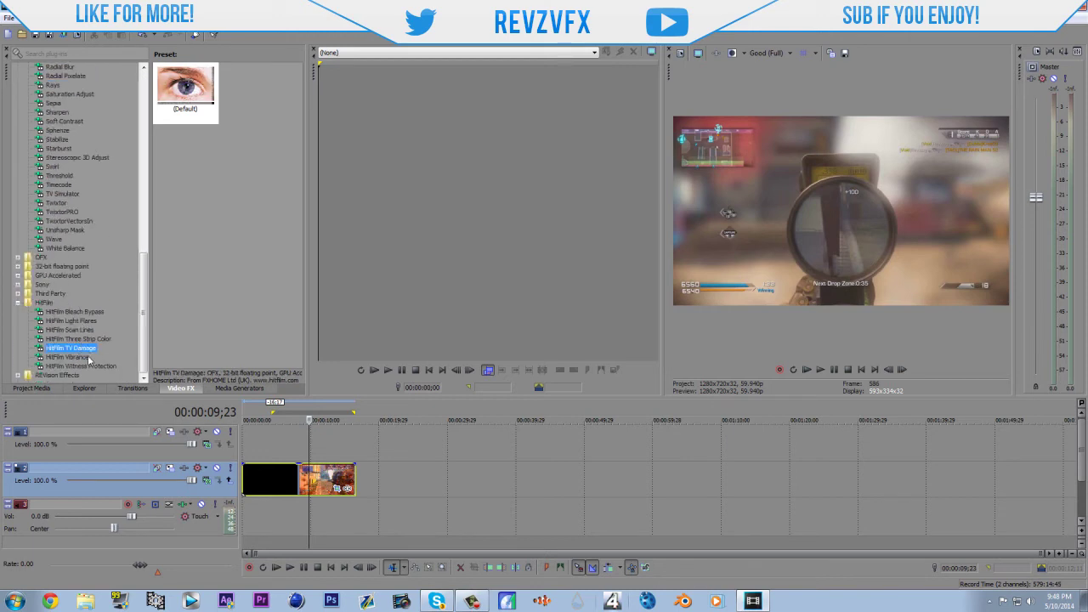
left_click(81, 358)
left_click_drag(195, 76, 362, 487)
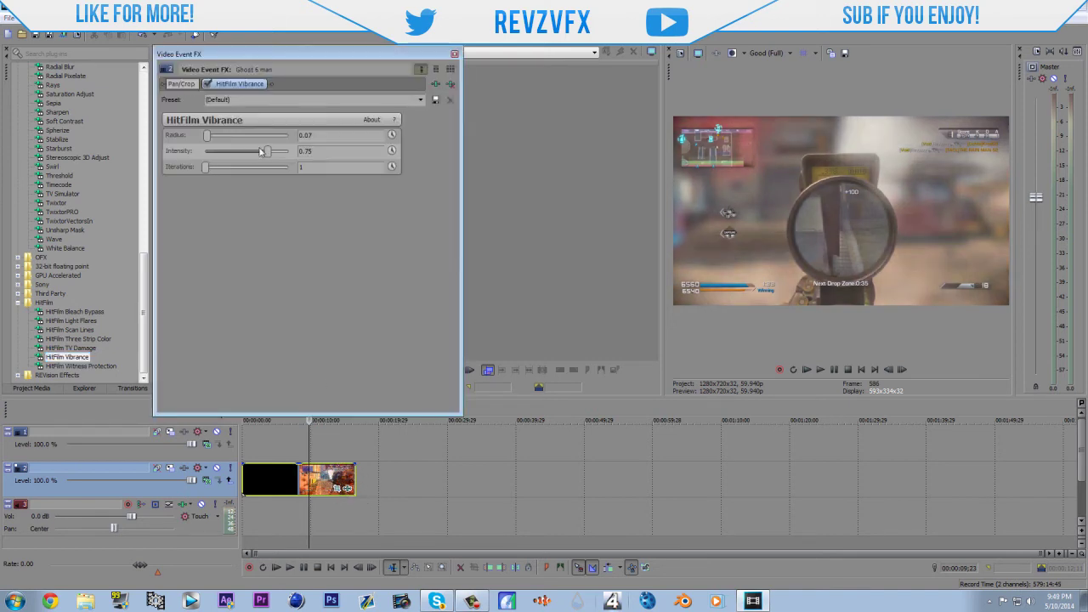
left_click(328, 447)
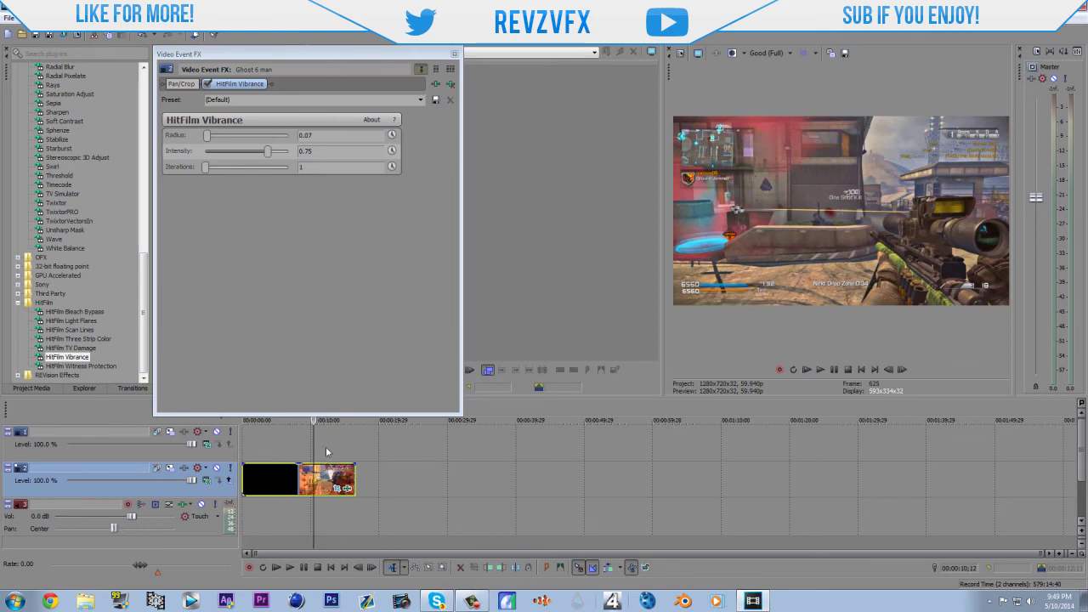
left_click_drag(206, 135, 243, 174)
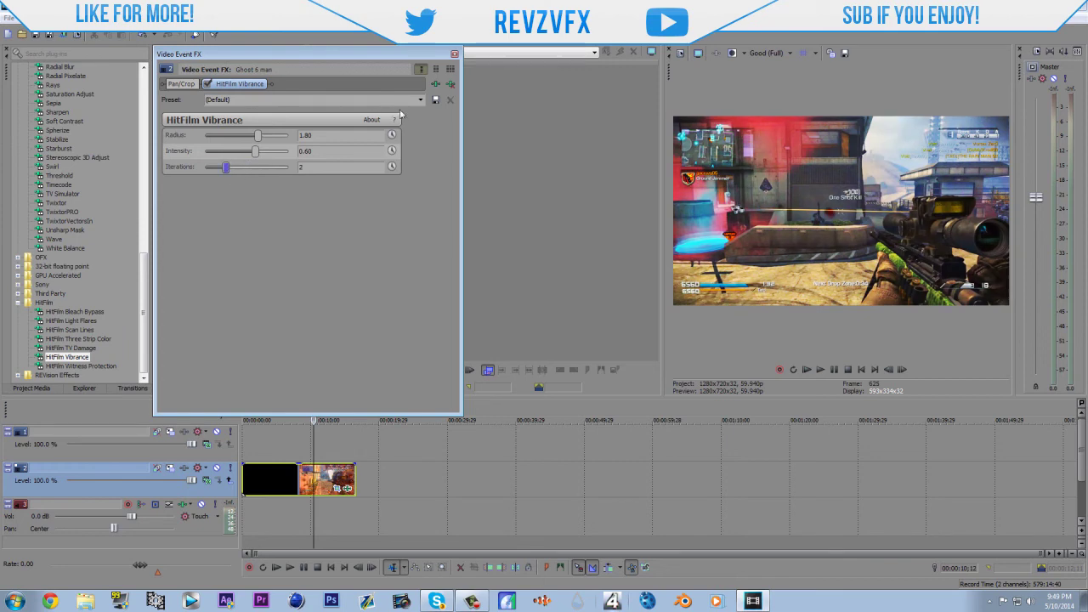
left_click(448, 84)
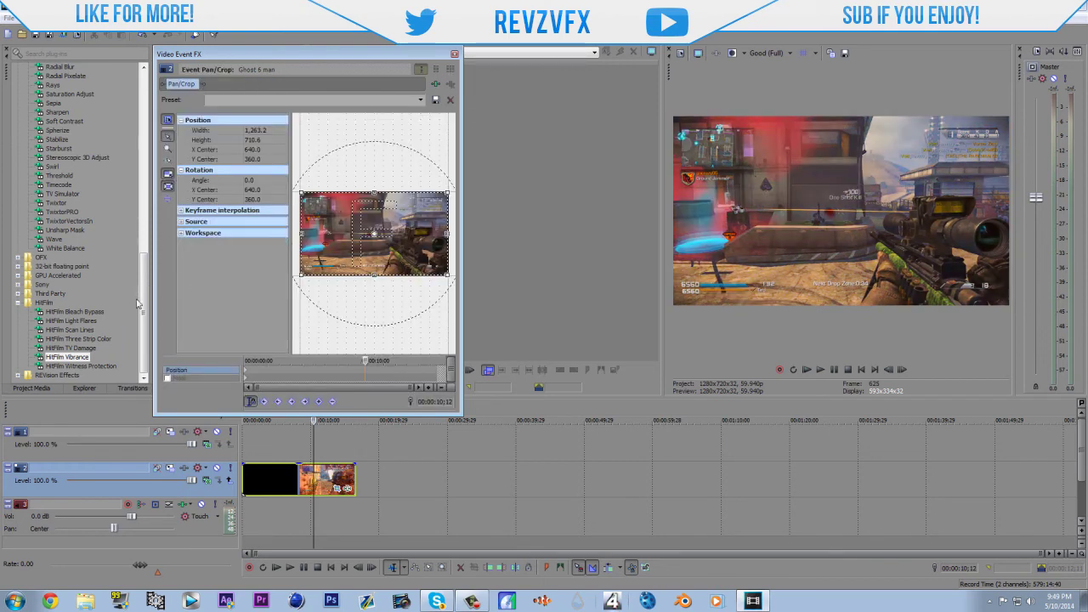
Apply HitFilm Witness Protection to the clip and shrink its Size to 0.05 on the enemy frame.
left_click(80, 366)
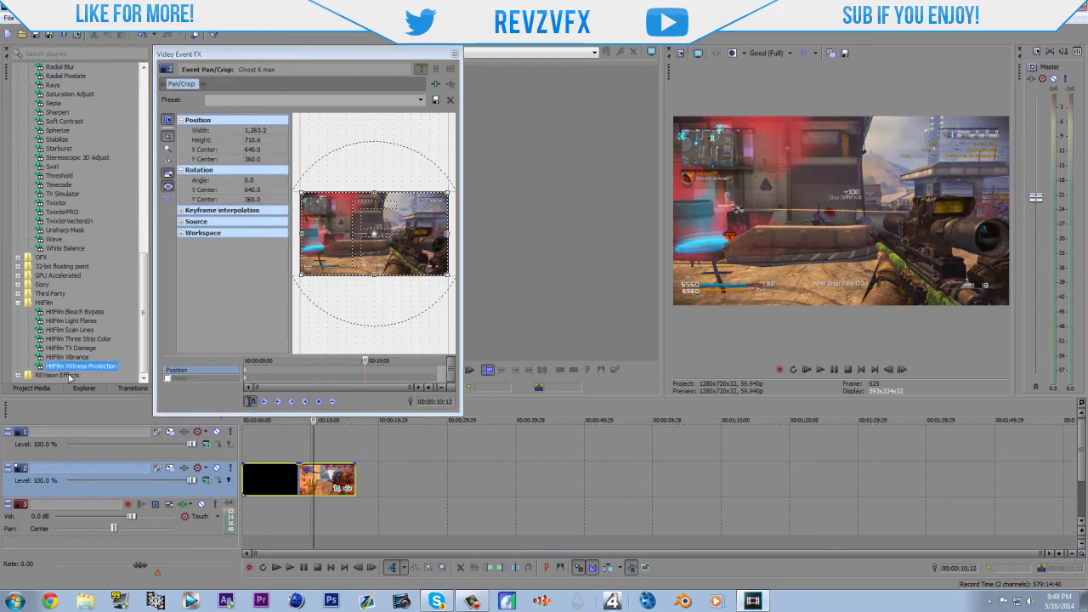
left_click_drag(81, 371, 282, 472)
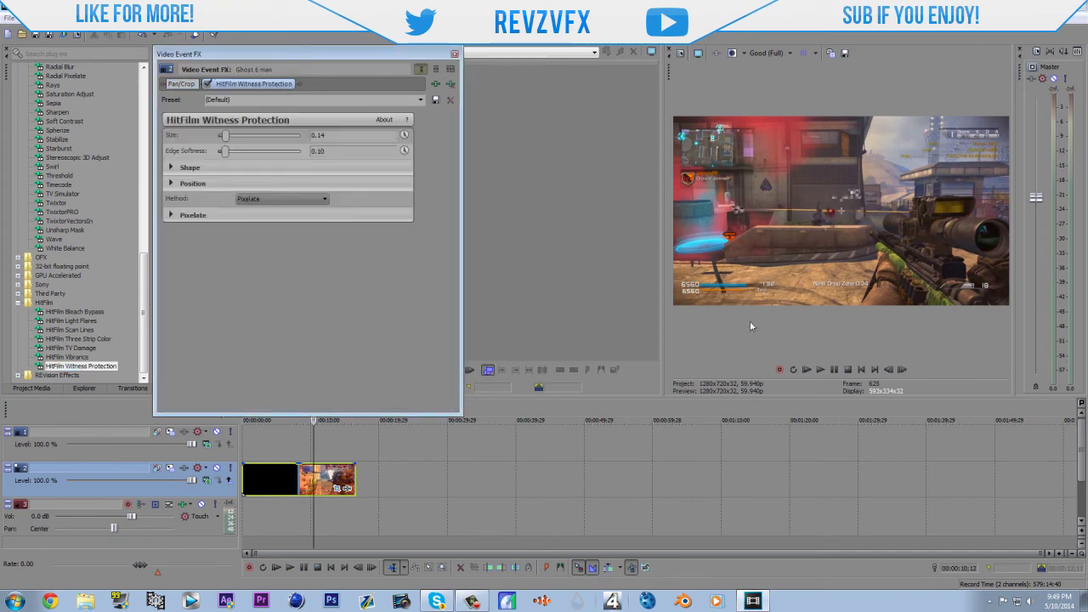
left_click(330, 480)
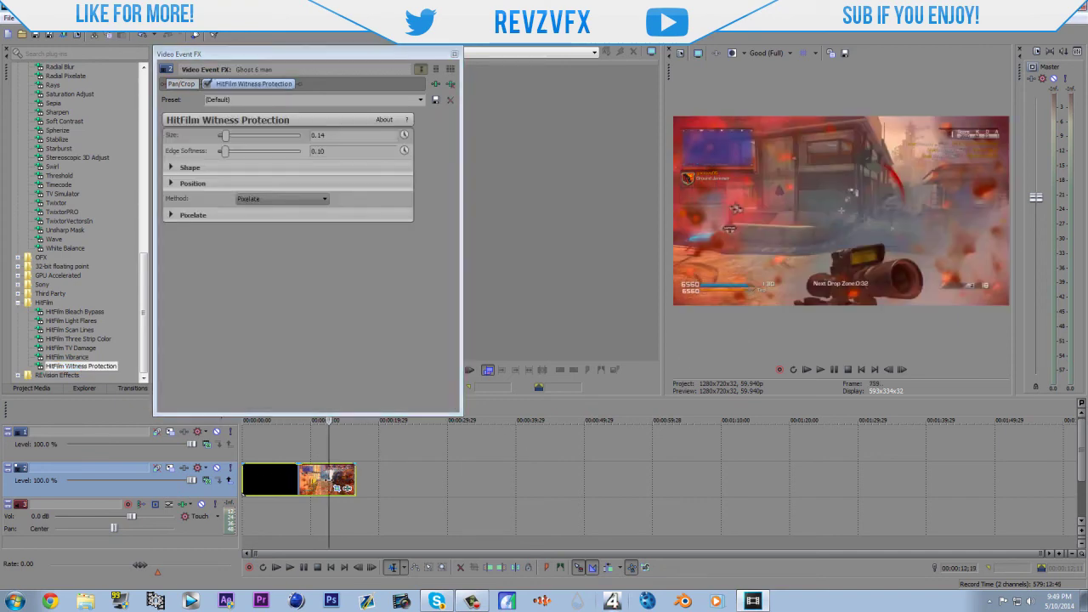
left_click(340, 480)
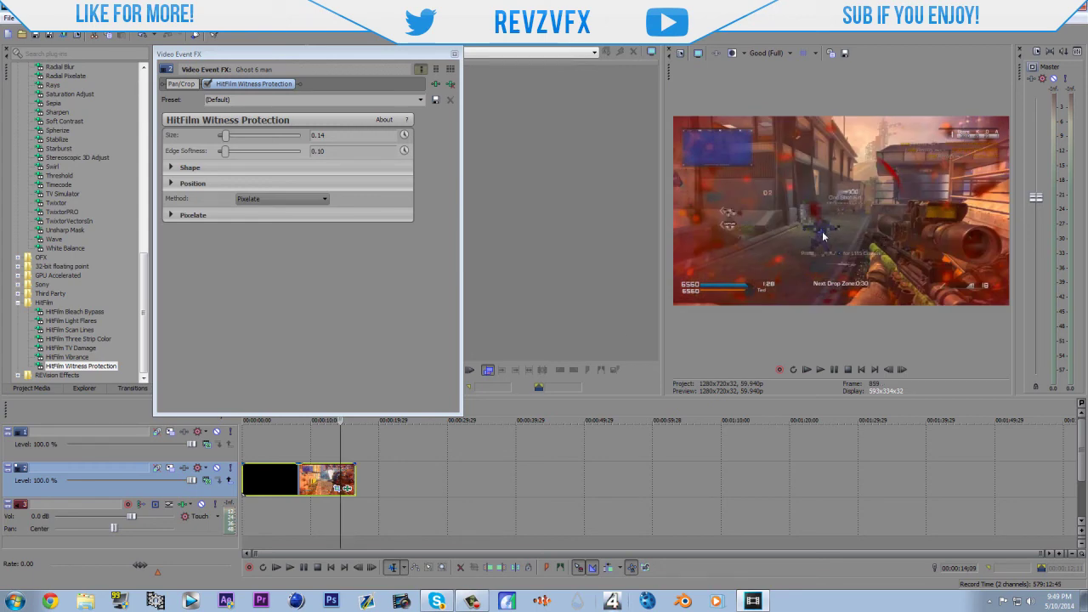
left_click_drag(226, 136, 220, 137)
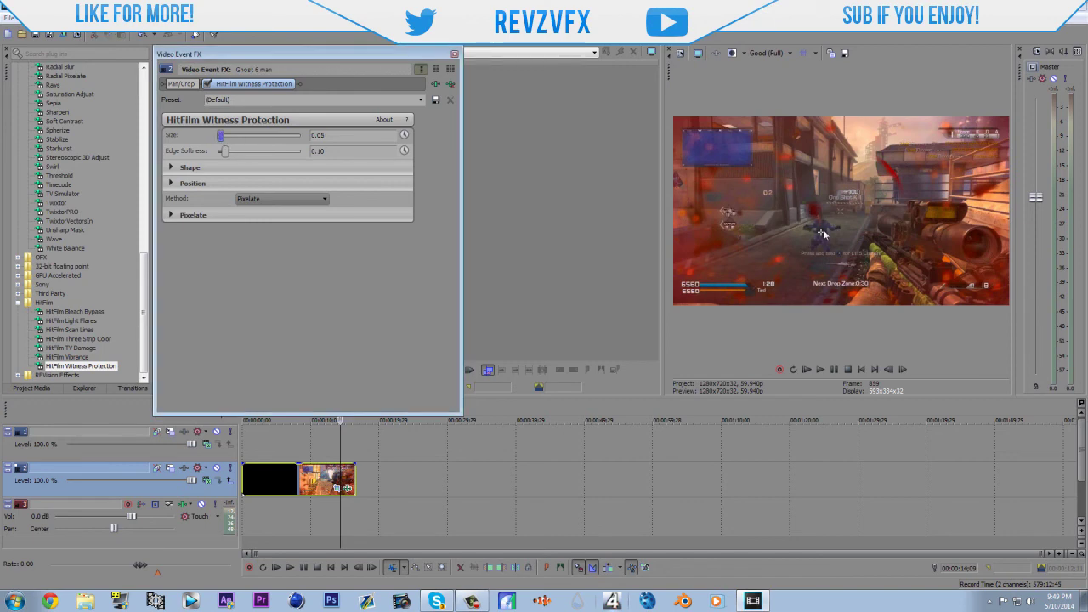
left_click(822, 231)
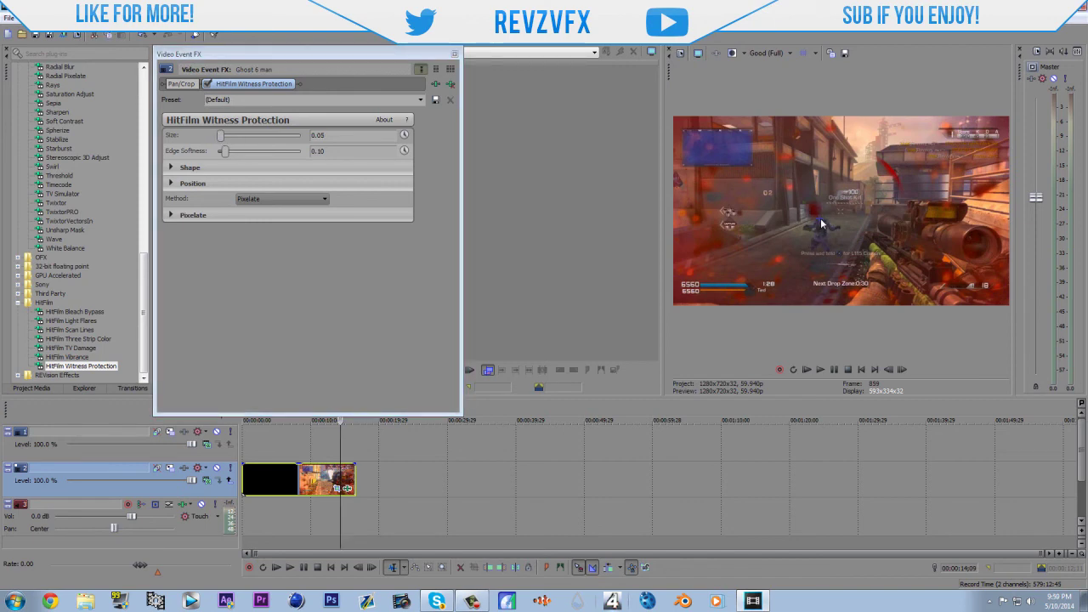
Soften the protected edge, keep Method Pixelate, and set Shape Rotation to 227.76.
left_click_drag(223, 151, 321, 152)
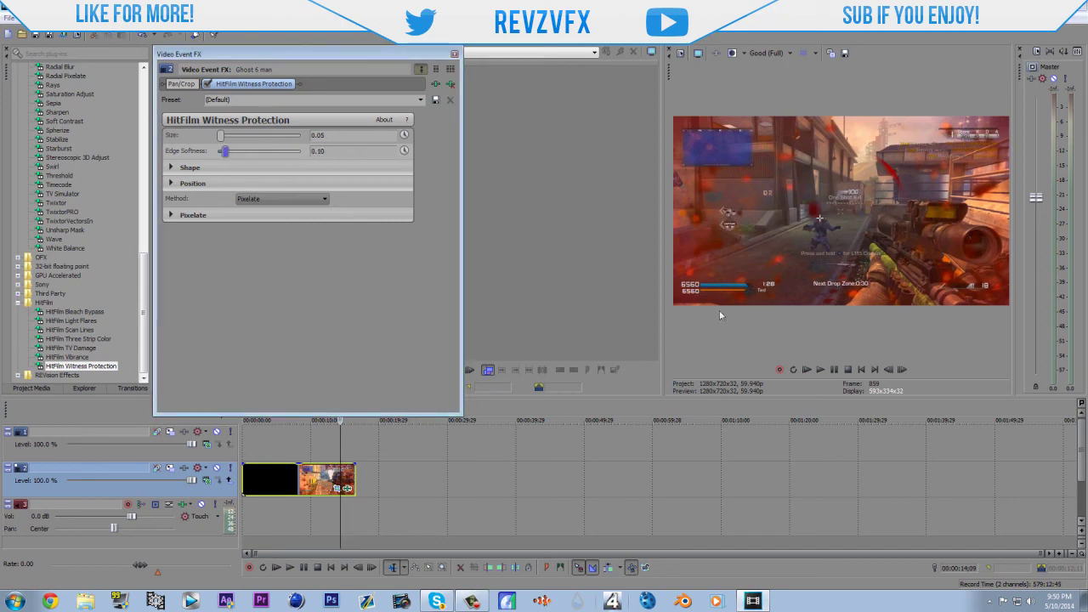
left_click(308, 202)
left_click(289, 212)
left_click(289, 199)
left_click(280, 220)
left_click(176, 185)
left_click(178, 183)
left_click(171, 167)
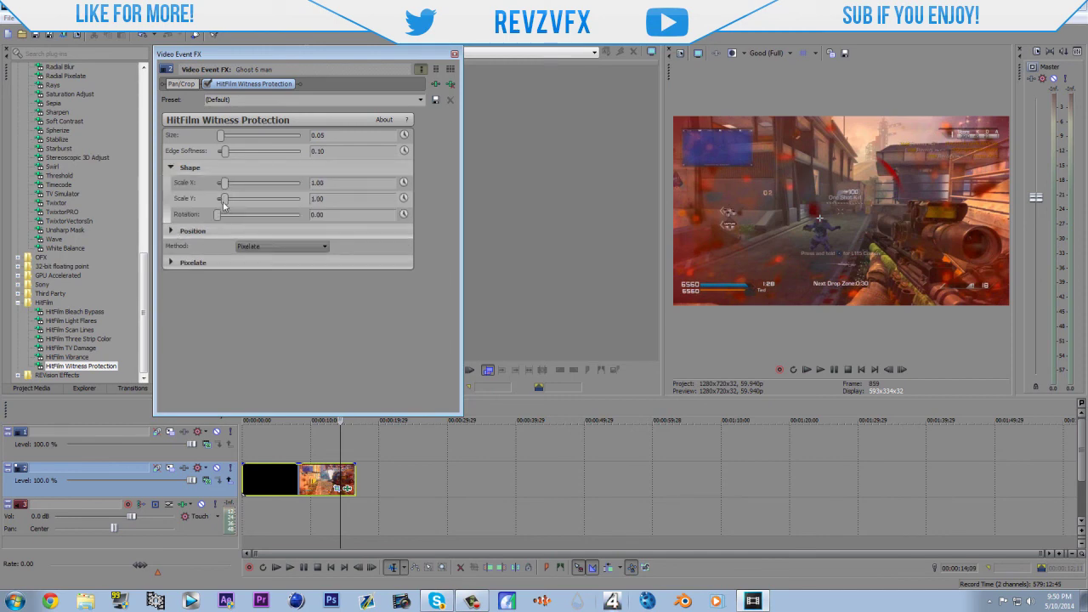
left_click_drag(219, 214, 270, 215)
left_click(542, 601)
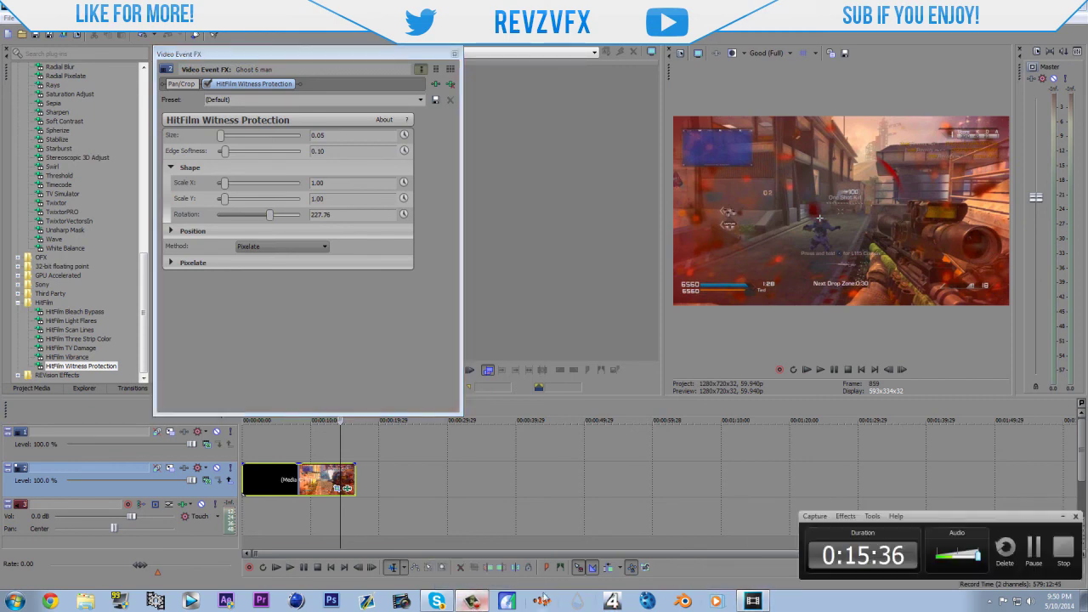